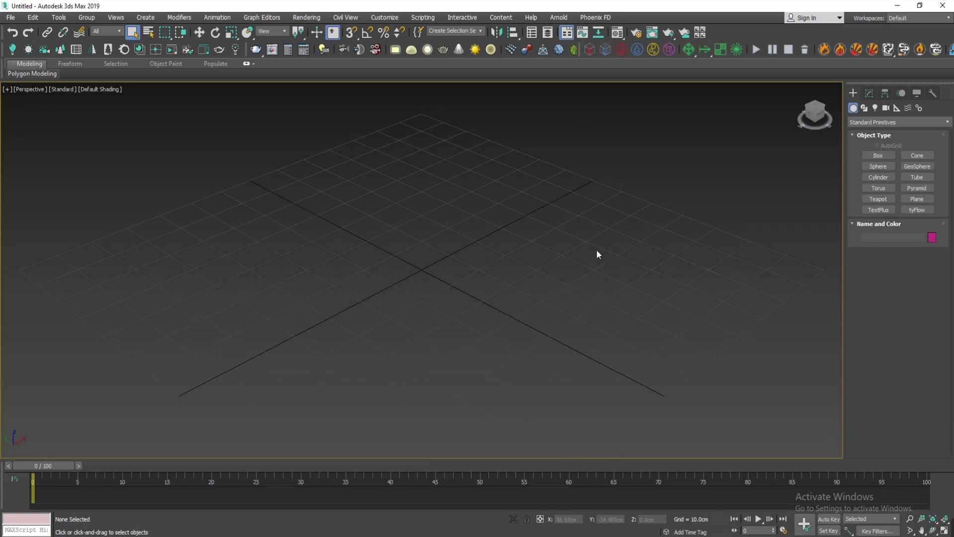
Create a TextPlus object reading "D" at the origin in the front view
key(f)
click(865, 108)
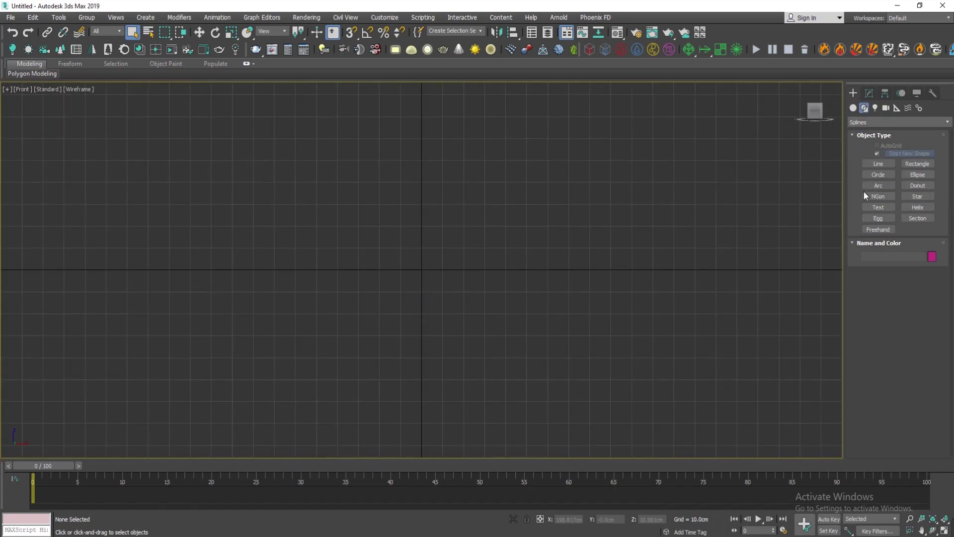
click(854, 109)
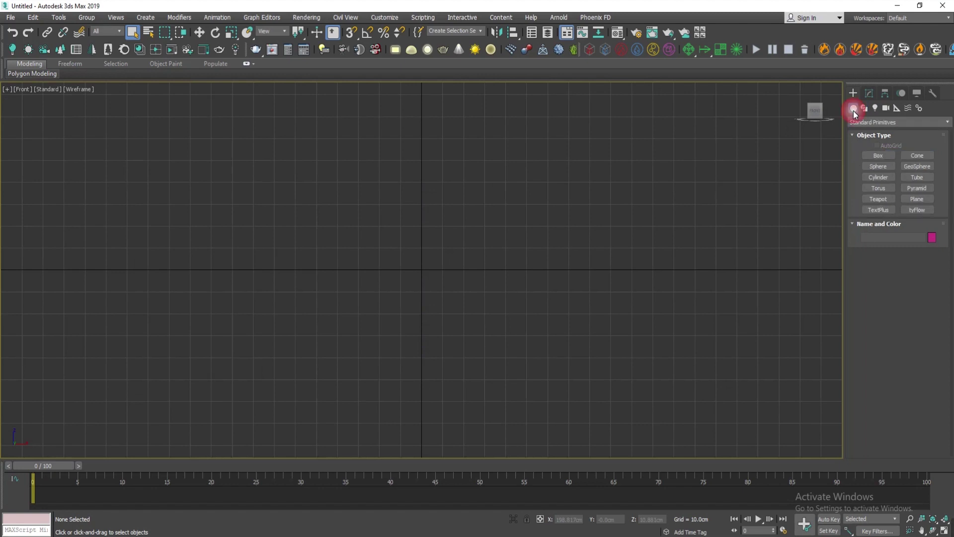
click(878, 215)
double_click(922, 390)
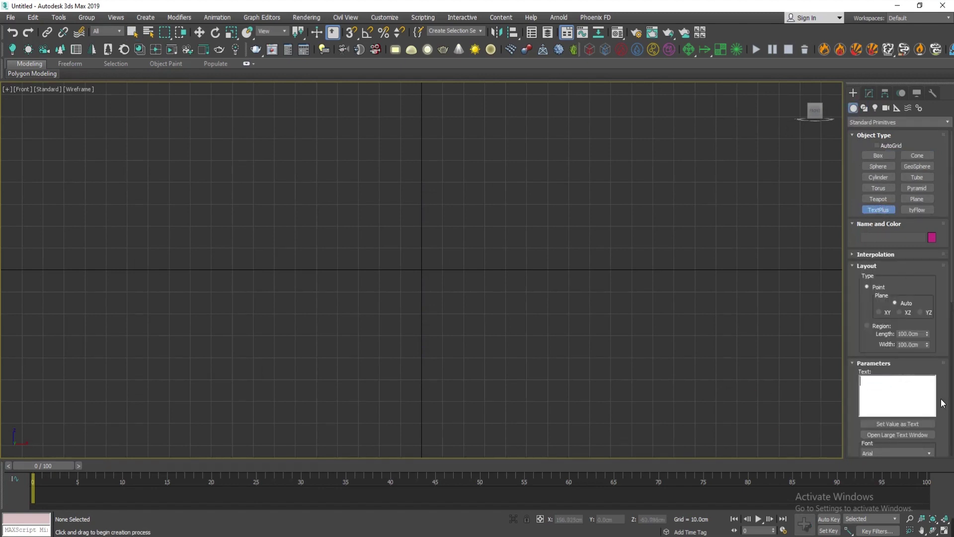
click(422, 267)
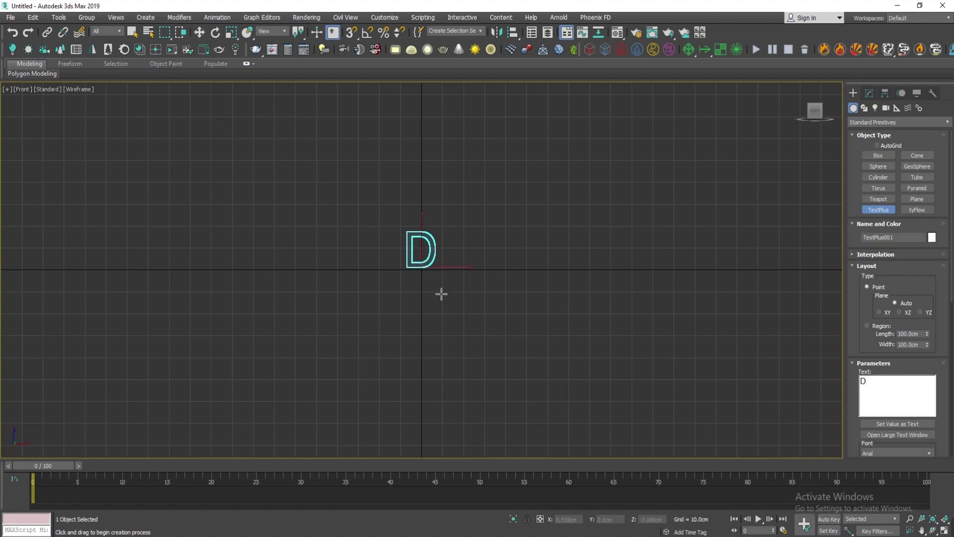
Apply an Extrude modifier to the letter D and show it shaded in perspective
key(w)
scroll(441, 293, up, 5)
key(F3)
key(p)
mouse_move(458, 303)
alt+middle_down()
mouse_move(561, 330)
mouse_move(476, 322)
mouse_move(526, 345)
mouse_move(509, 350)
alt+middle_up()
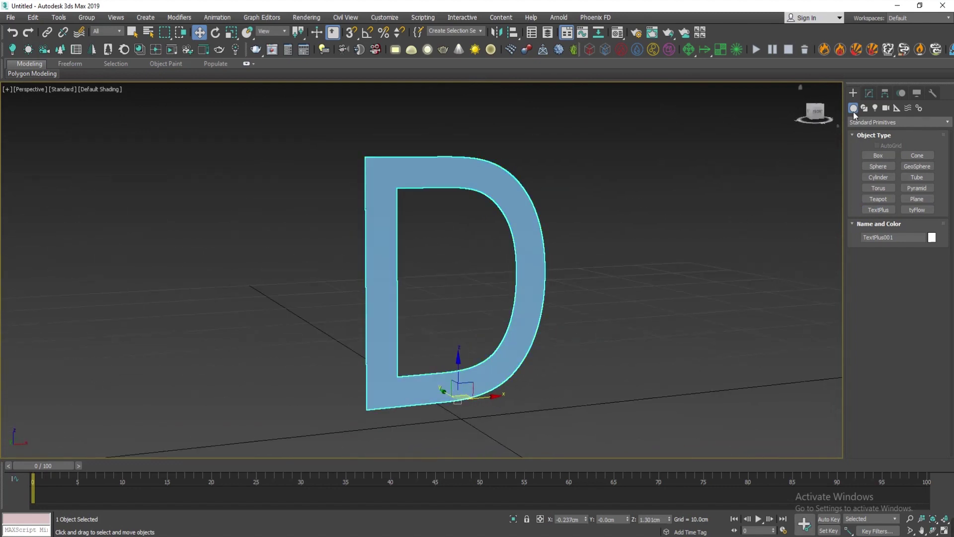
click(870, 93)
click(894, 124)
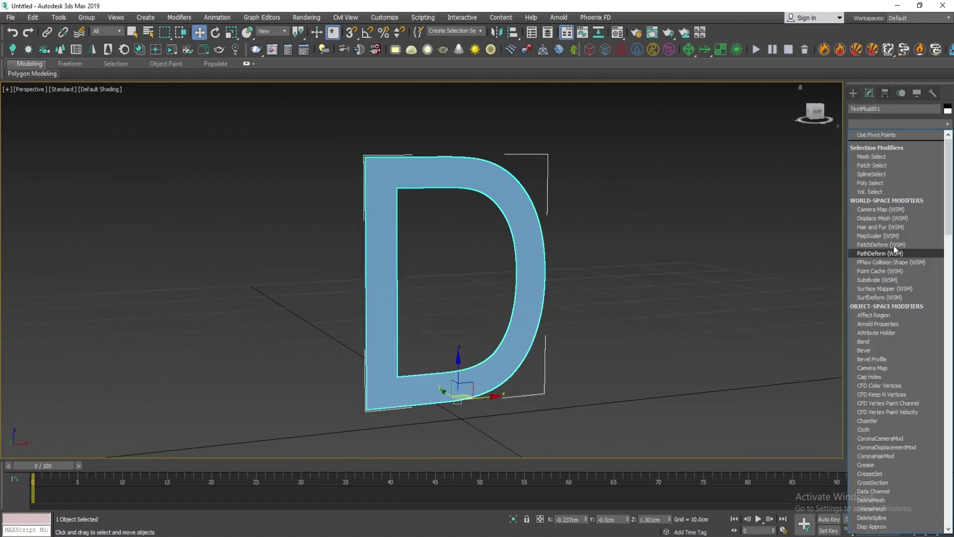
key(e)
key(x)
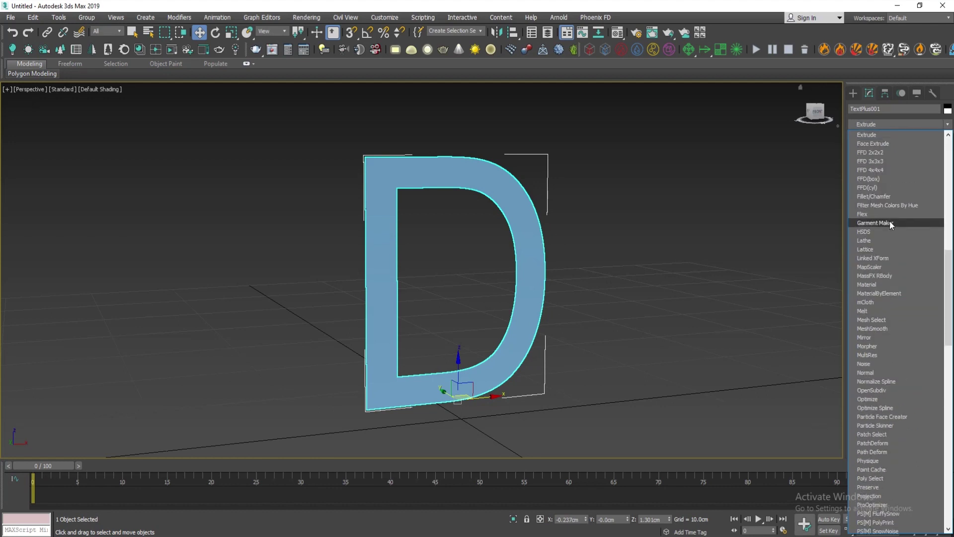
click(870, 133)
Set the letter's extrusion amount to 4 cm
alt+middle_drag(670, 250, 685, 260)
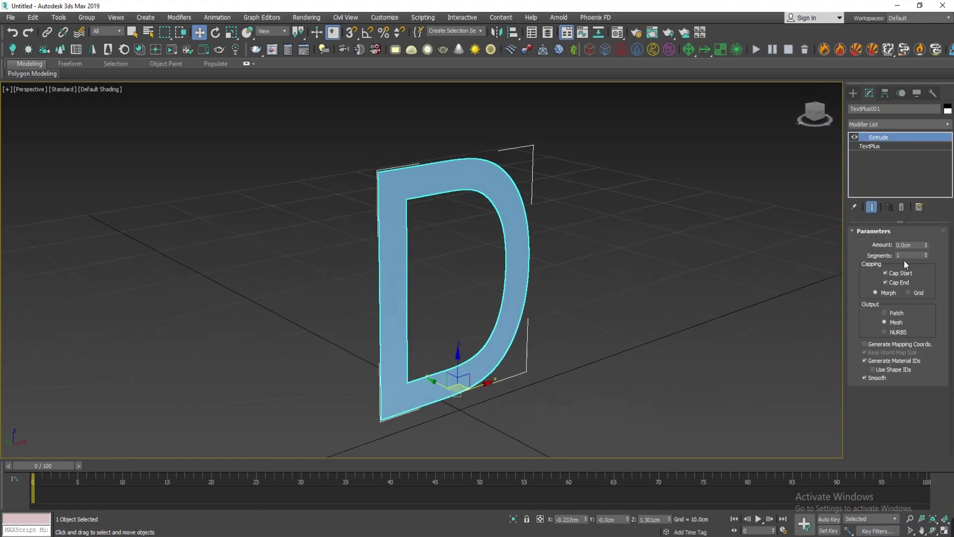
text(4)
key(Return)
mouse_move(562, 277)
alt+middle_down()
mouse_move(520, 273)
mouse_move(551, 270)
alt+middle_up()
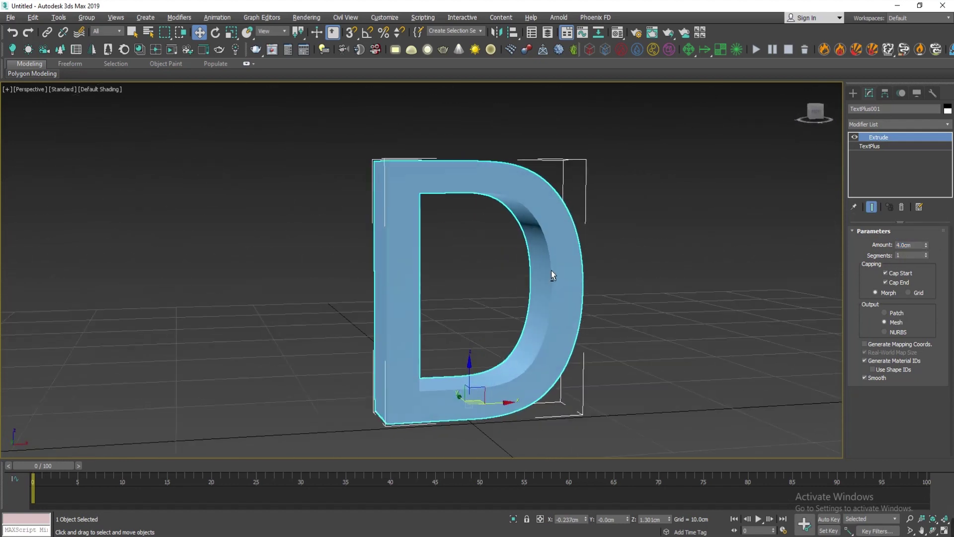
Change the font style of the D's base TextPlus object to bold
click(870, 146)
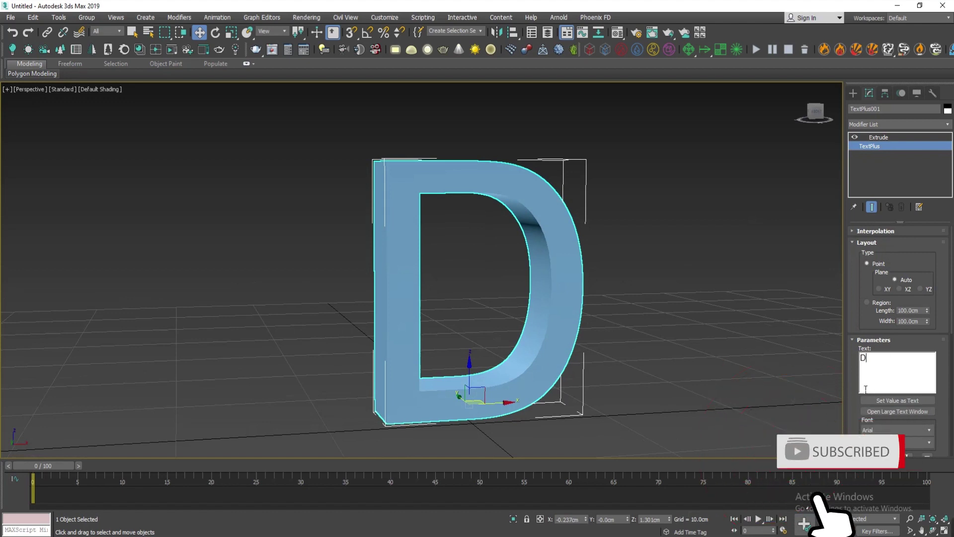
click(888, 443)
click(880, 463)
Turn off the selection brackets, turn on edged faces in the perspective viewport, and deselect the letter
mouse_move(577, 366)
middle_down()
mouse_move(543, 333)
mouse_move(554, 365)
mouse_move(625, 359)
middle_up()
key(j)
key(F4)
click(571, 326)
Examine the extruded letter D close up in a maximized top viewport
key(alt+w)
click(309, 245)
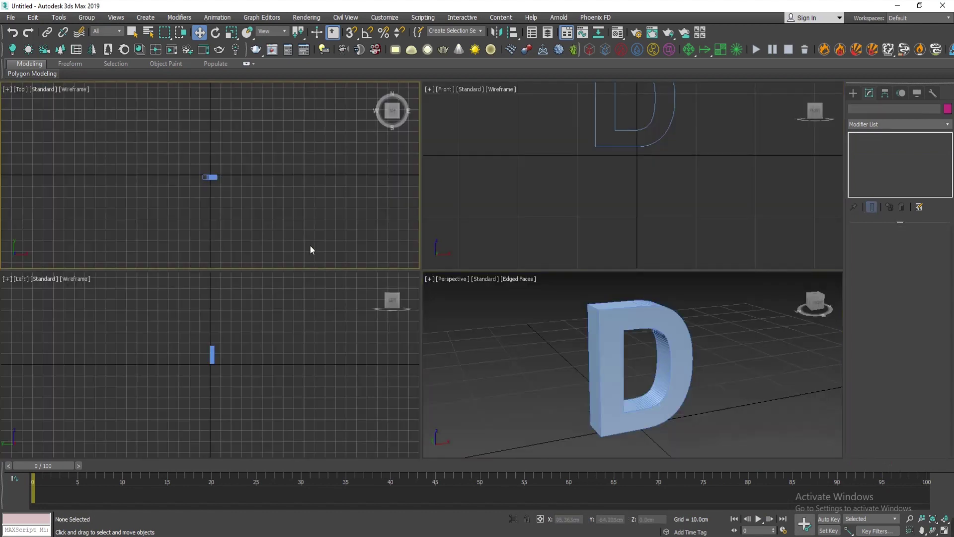
key(alt+w)
scroll(496, 351, up, 5)
middle_drag(364, 127, 450, 279)
scroll(433, 266, up, 2)
click(853, 93)
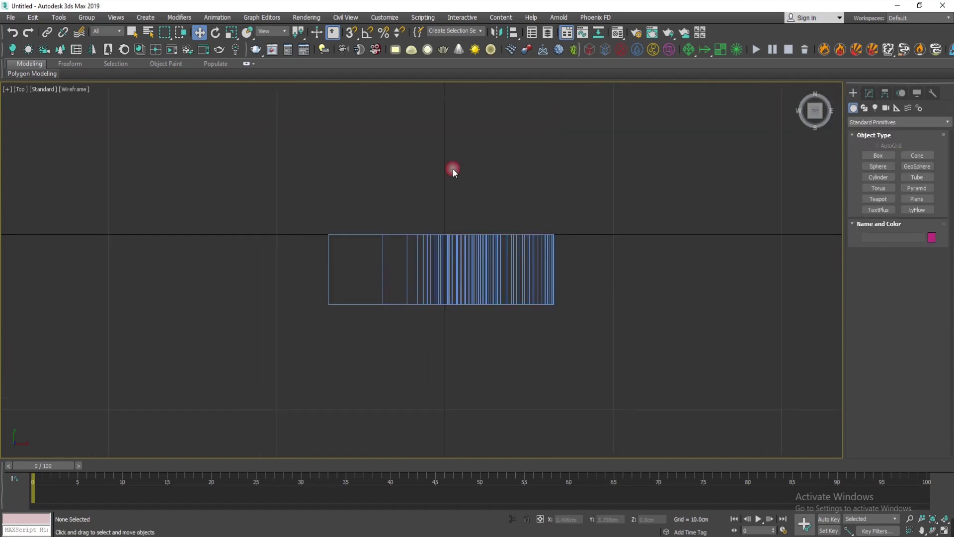
middle_drag(452, 168, 485, 242)
scroll(441, 207, down, 2)
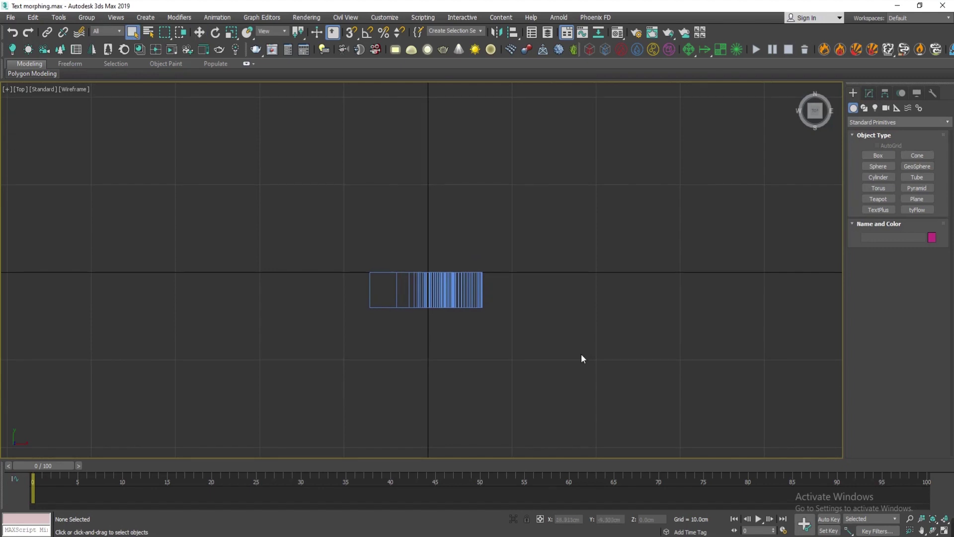
middle_drag(581, 353, 612, 358)
Create a Phoenix FD liquid simulator around the letter D, about 24 cm long, 14 cm wide and 22 cm high
key(alt+w)
scroll(611, 356, down, 3)
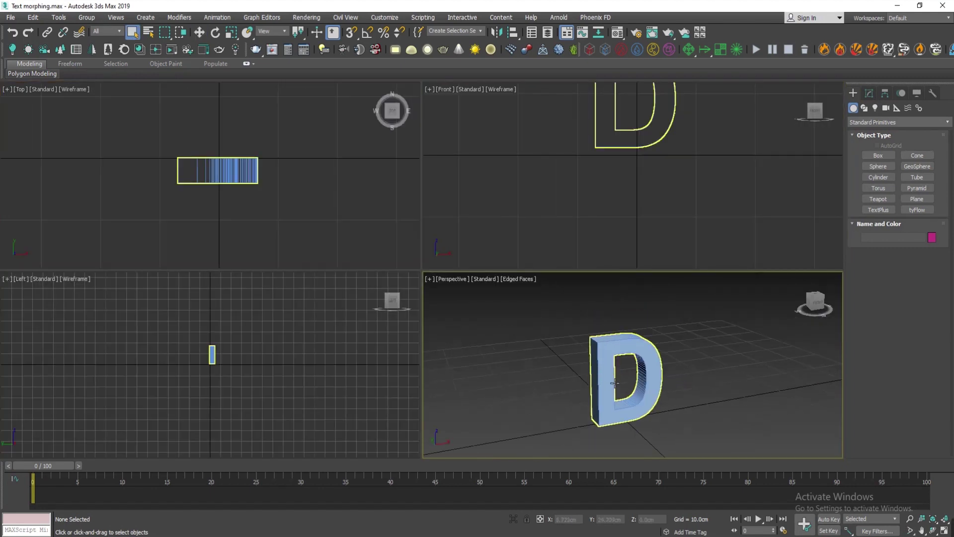
click(606, 49)
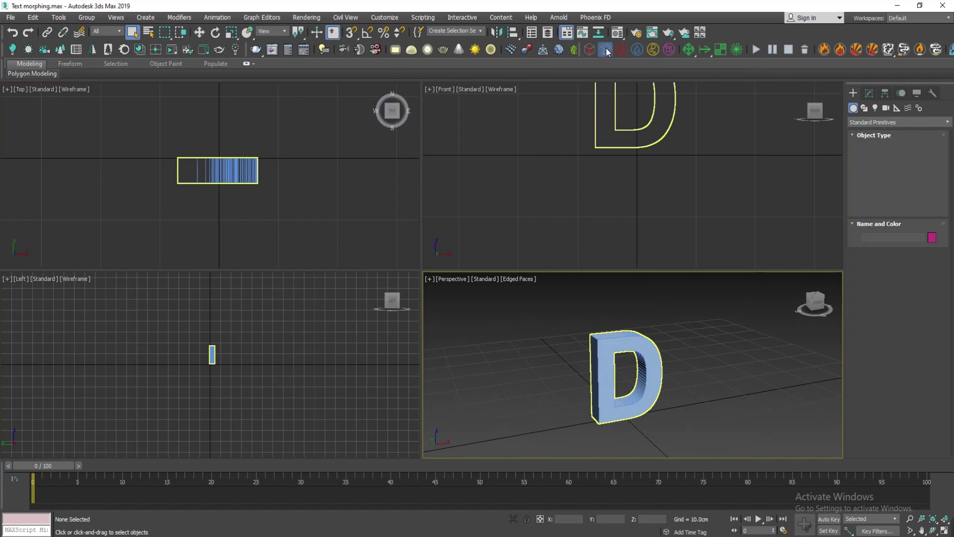
drag(144, 131, 295, 225)
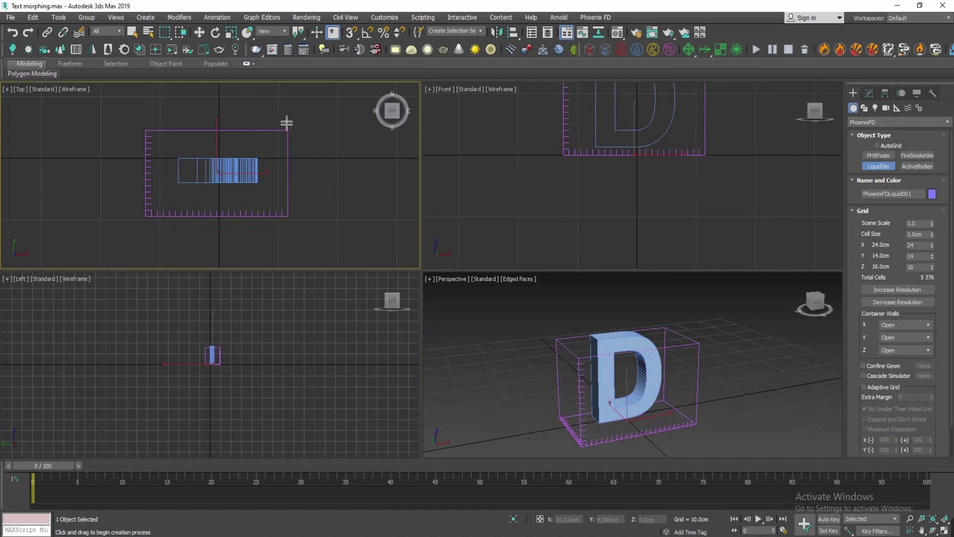
click(287, 86)
right_click(527, 337)
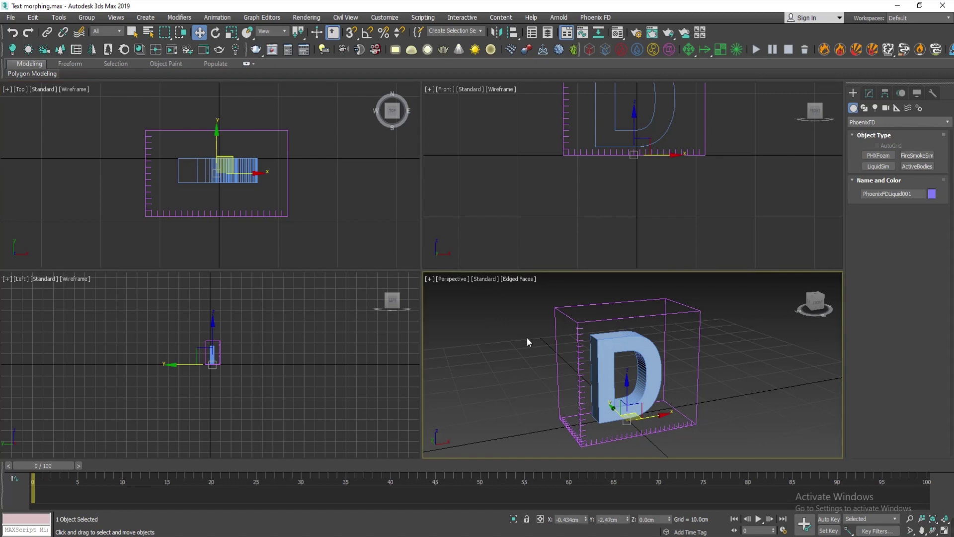
Maximize the perspective viewport, select the liquid simulator container and open its grid parameters
key(alt+w)
alt+middle_drag(450, 347, 502, 371)
scroll(452, 348, up, 2)
scroll(502, 372, down, 3)
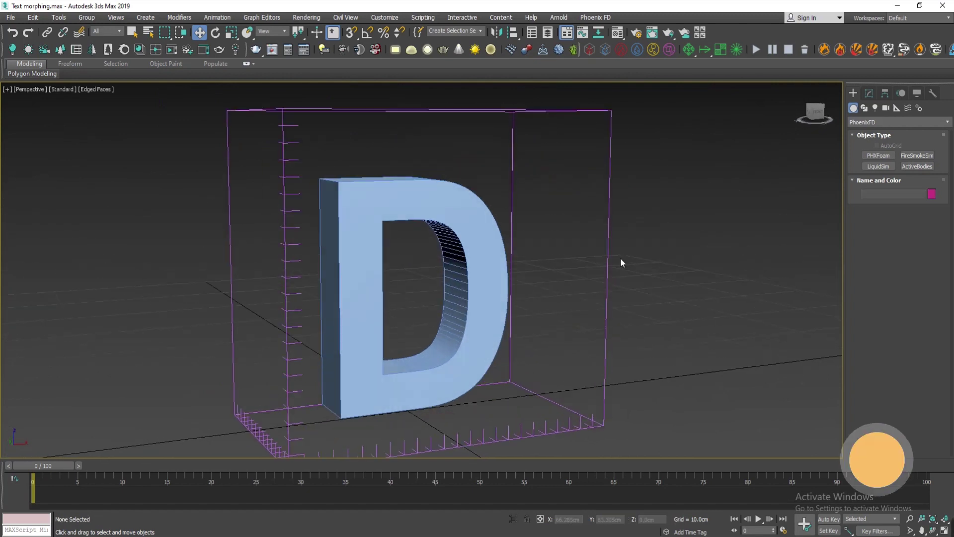
click(604, 260)
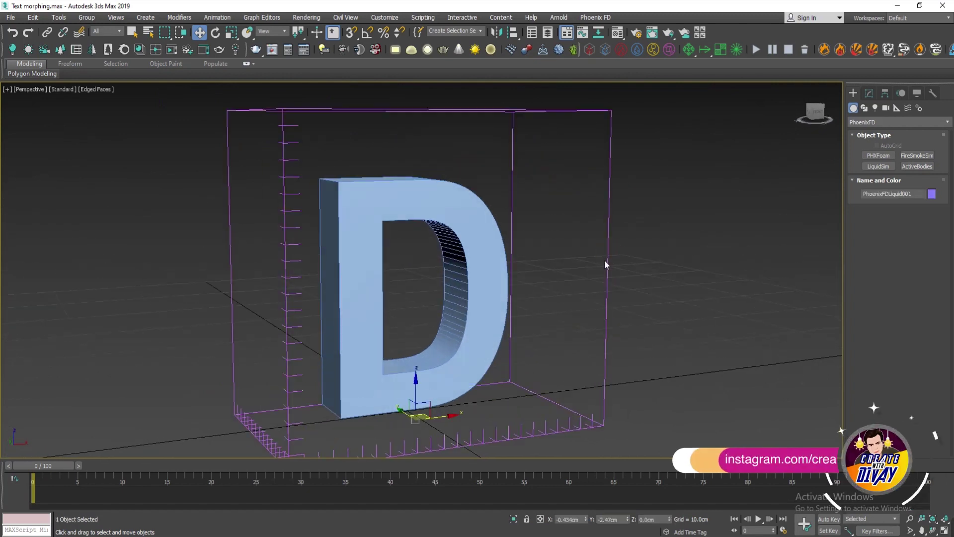
click(868, 93)
alt+middle_drag(553, 333, 567, 331)
click(867, 253)
alt+middle_drag(641, 323, 598, 331)
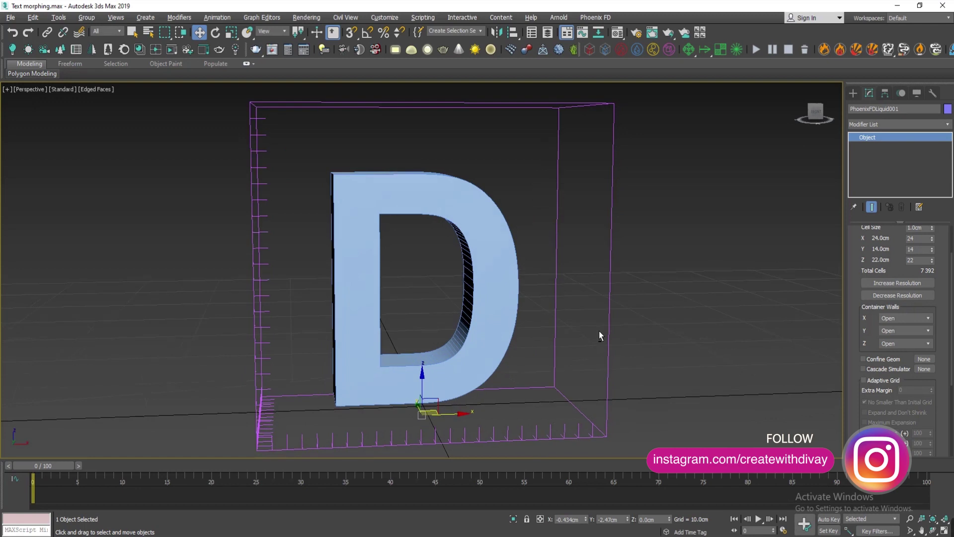
Enlarge the simulator grid to about 28 × 16 × 23 cm so the letter has more room around it
scroll(941, 240, up, 2)
click(932, 288)
click(932, 289)
click(932, 297)
alt+middle_drag(602, 313, 661, 313)
click(932, 308)
scroll(620, 276, down, 2)
alt+middle_drag(620, 276, 813, 314)
Raise the simulator's grid resolution to a cell size of 0.41 cm
click(894, 332)
click(893, 332)
click(893, 332)
click(892, 345)
Turn off gravity in the liquid simulator's dynamics and open its preview settings
scroll(878, 365, down, 5)
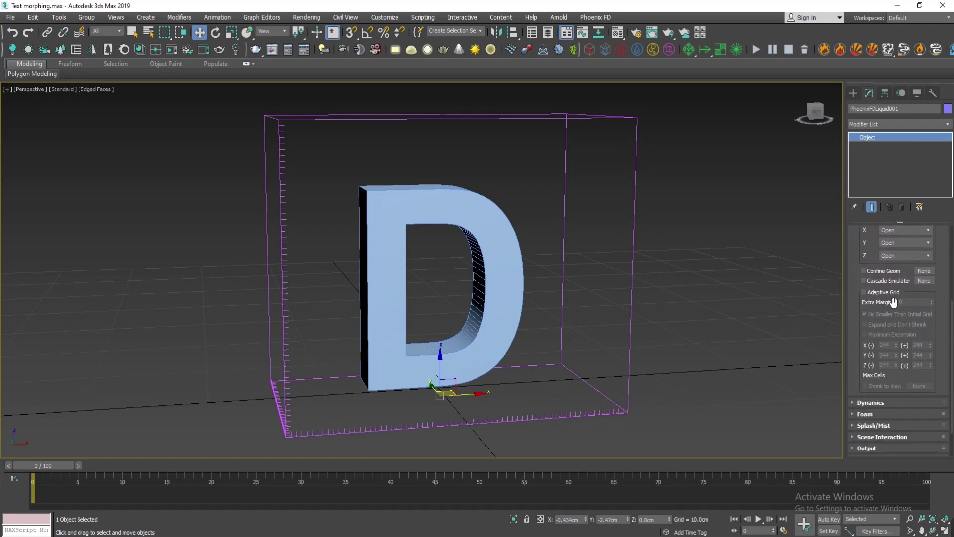
scroll(894, 302, down, 2)
click(864, 361)
drag(865, 352, 855, 279)
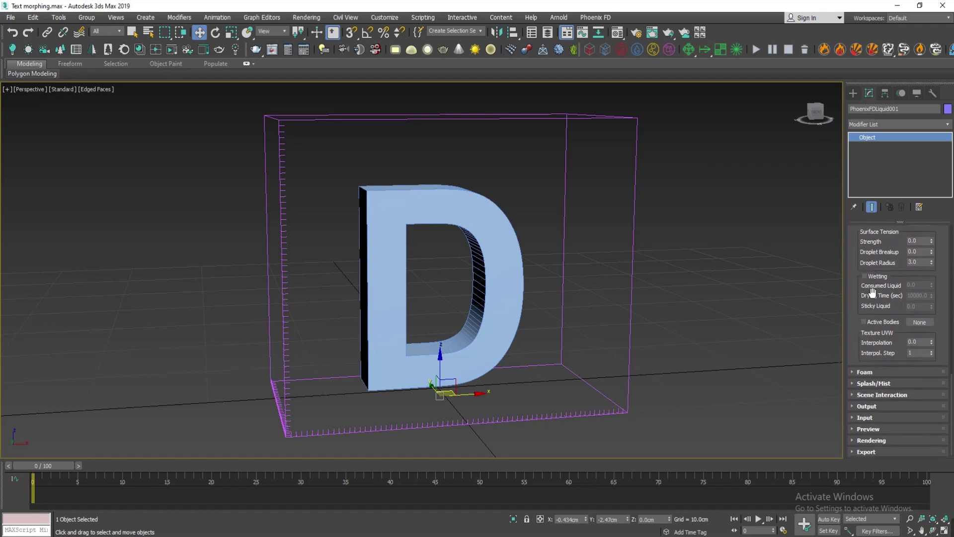
click(867, 428)
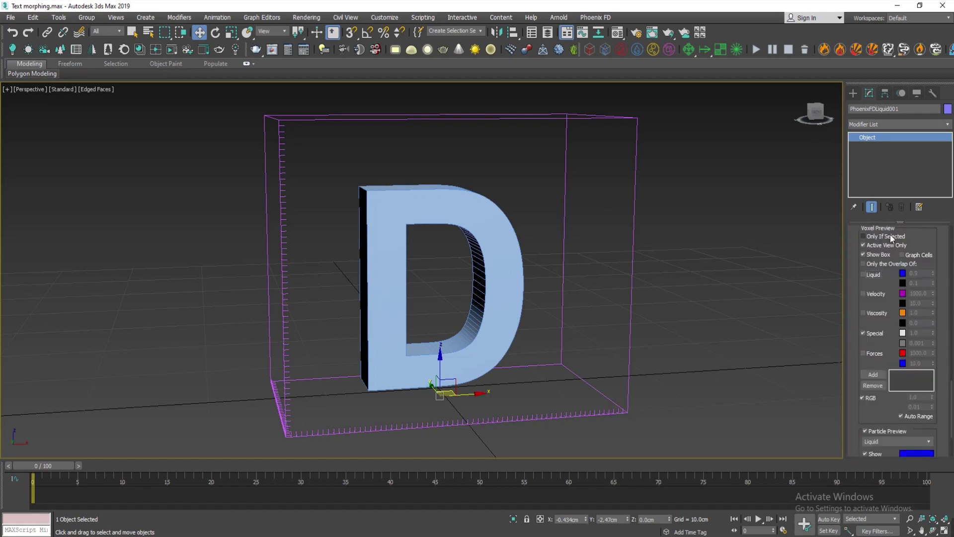
scroll(890, 237, up, 2)
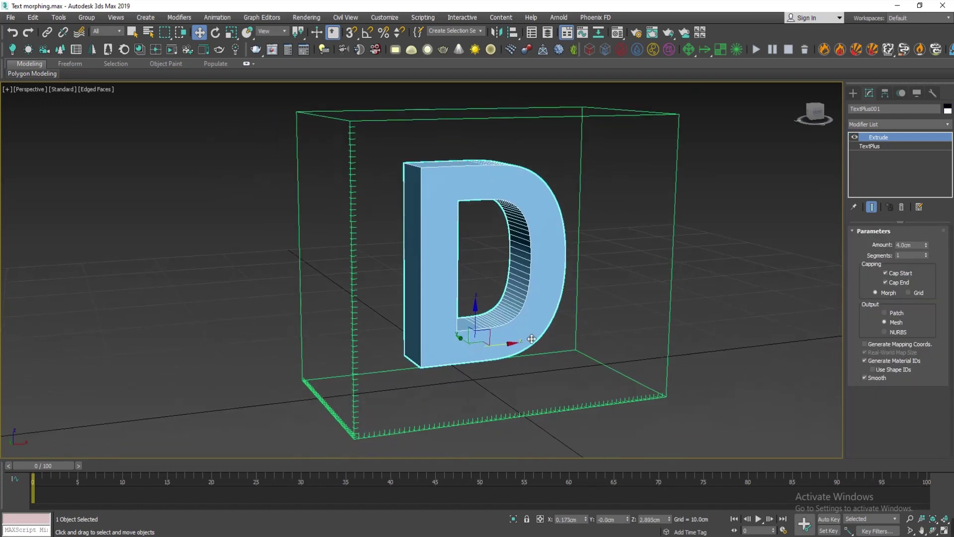
Enable Initial Liquid Fill in the Phoenix FD properties of the extruded letter D
right_click(527, 315)
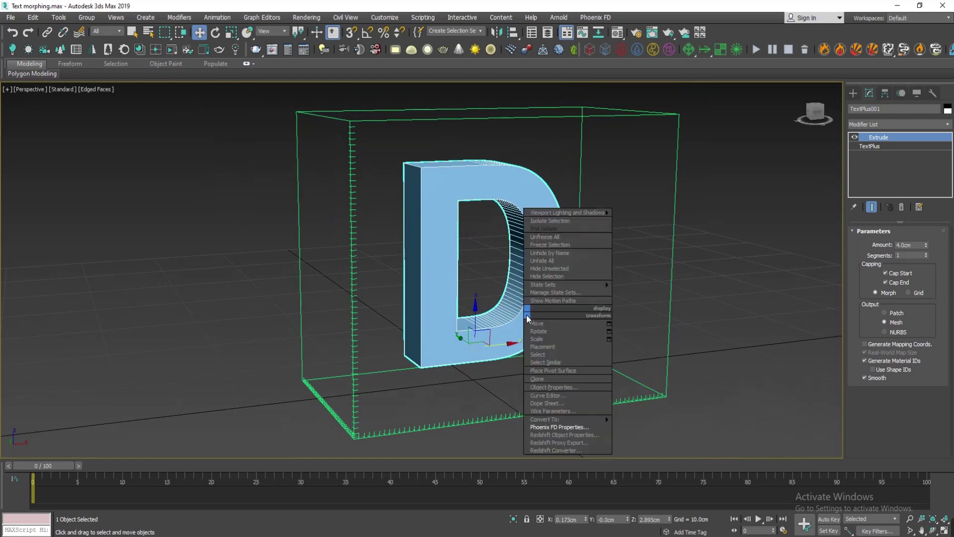
click(559, 428)
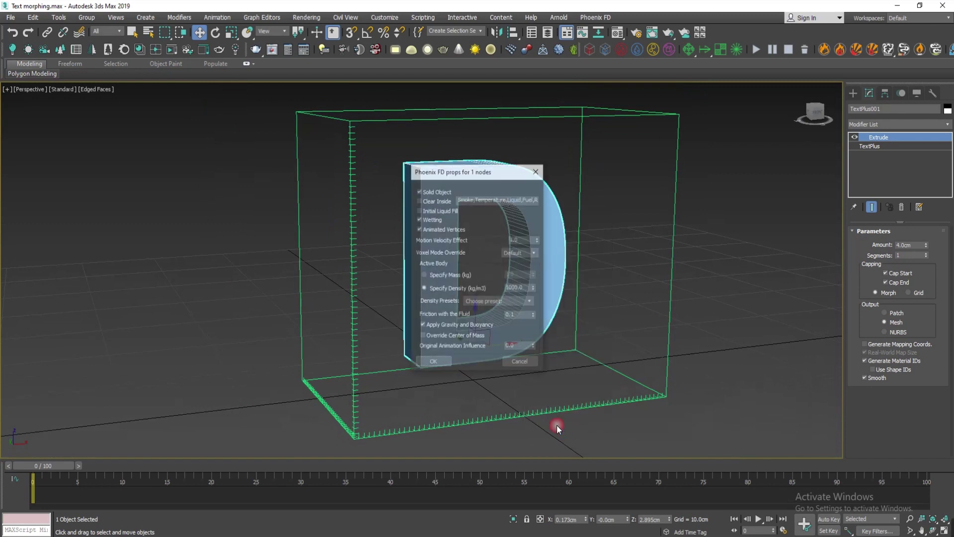
click(429, 209)
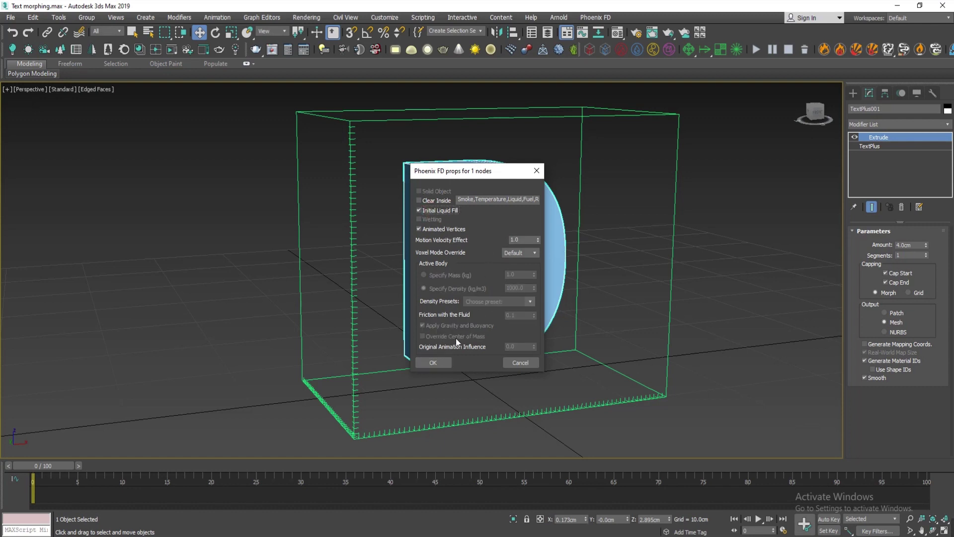
click(432, 363)
alt+middle_drag(494, 366, 500, 366)
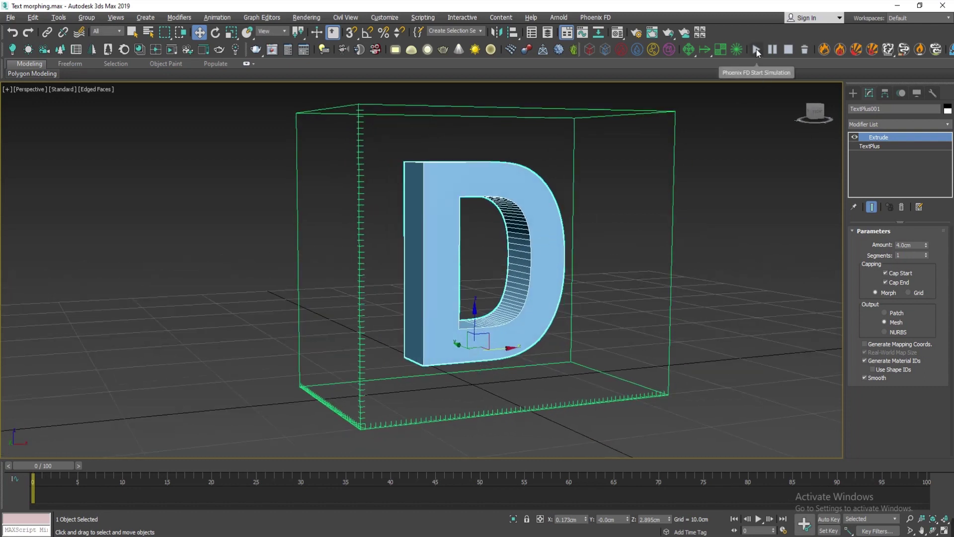
Select the liquid simulator, run the simulation without gravity, stop it and return the timeline to frame 0
drag(702, 119, 625, 209)
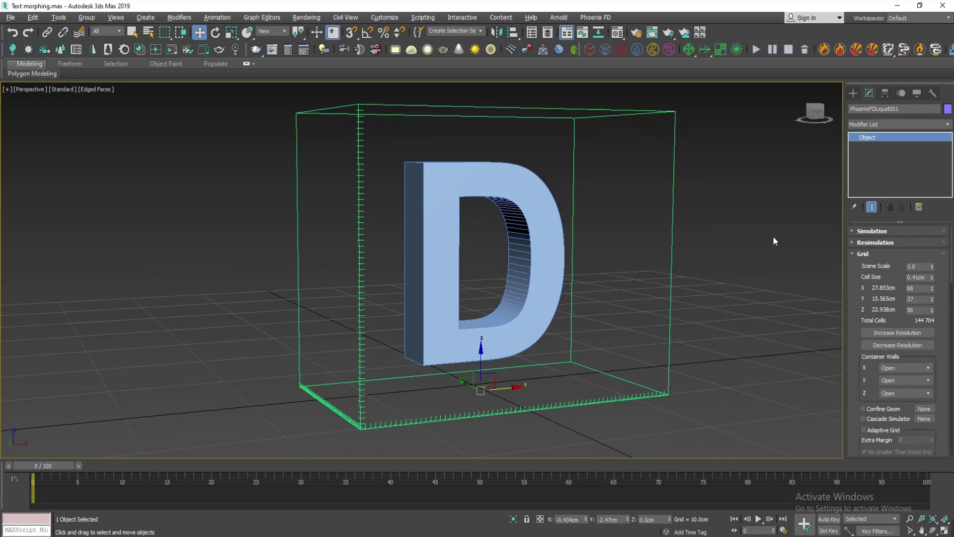
click(757, 49)
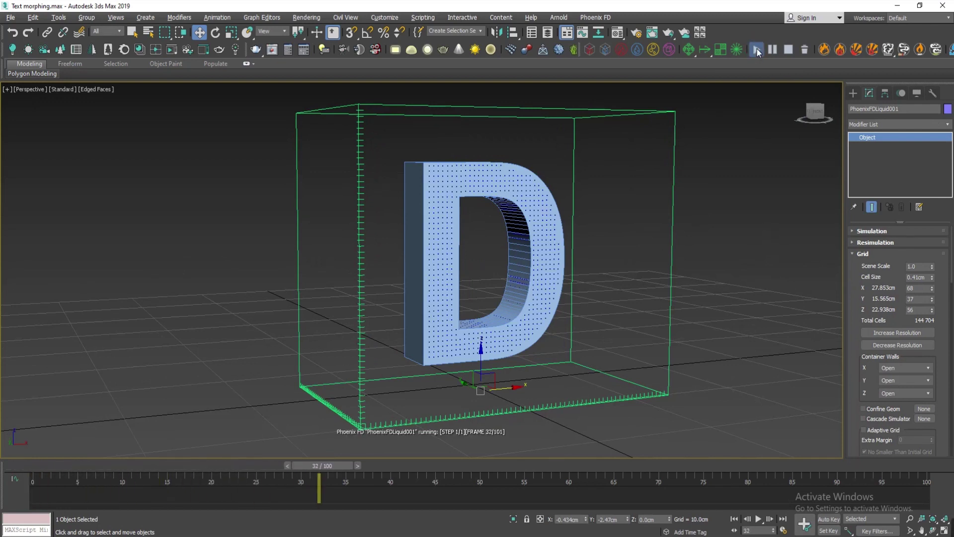
click(790, 50)
drag(540, 465, 31, 472)
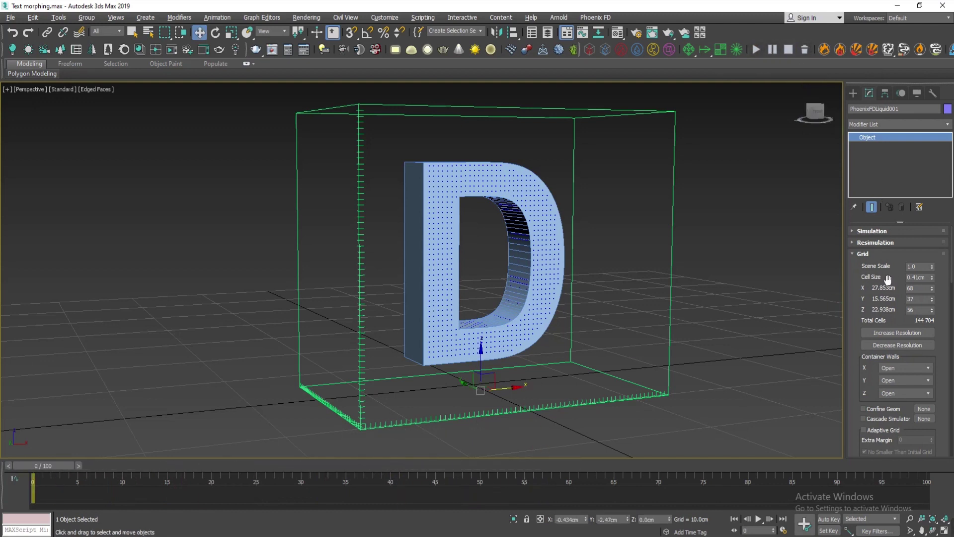
Enable Gravity in the simulator's dynamics, rerun the liquid simulation and return the timeline to frame 0
scroll(920, 360, down, 5)
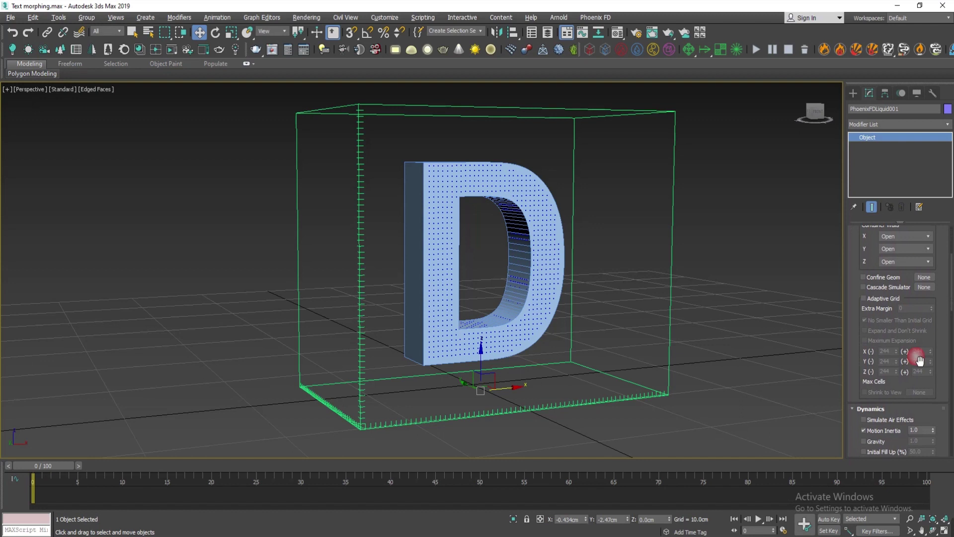
click(877, 441)
scroll(863, 384, down, 3)
click(756, 49)
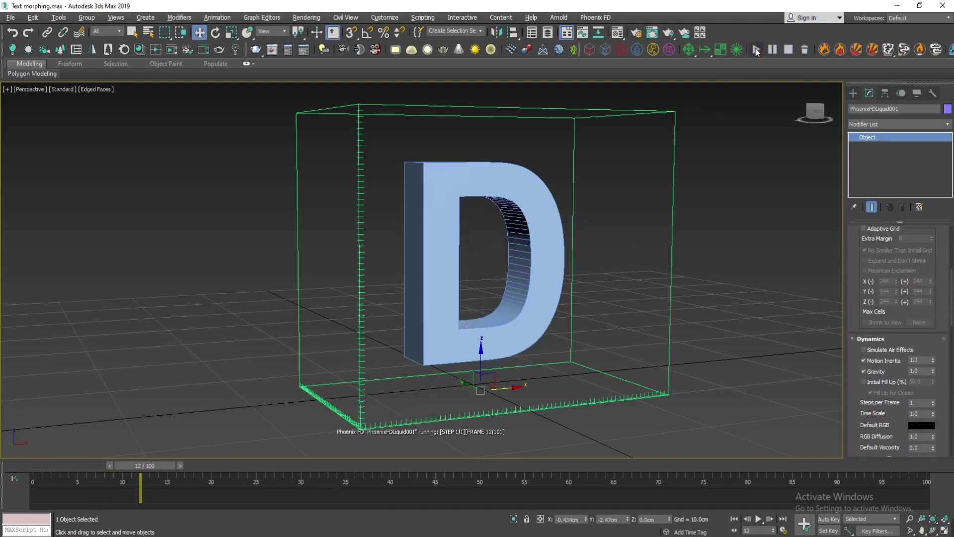
drag(297, 465, 58, 452)
click(757, 50)
drag(278, 476, 36, 477)
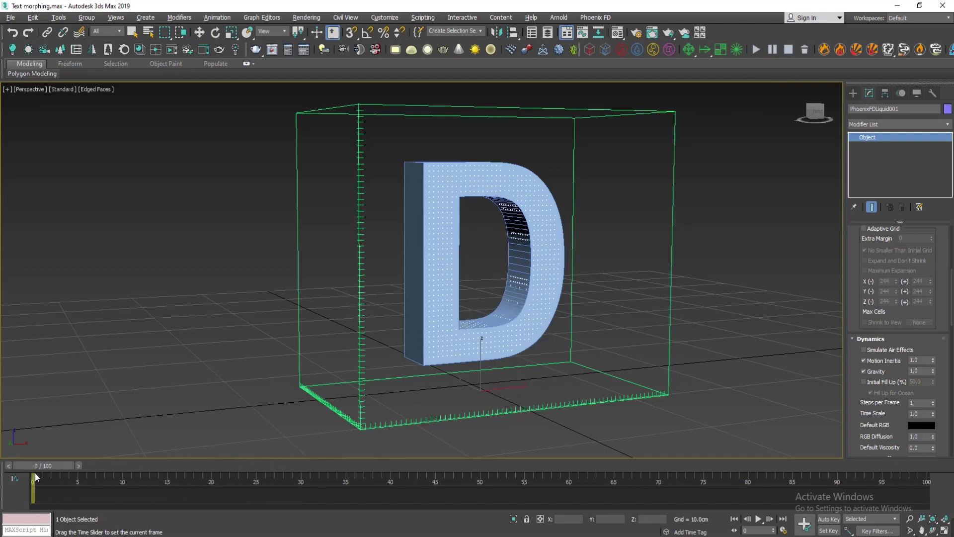
Hide the extruded letter D to view its liquid particles and set the timeline to frame 0
key(w)
click(426, 251)
right_click(423, 246)
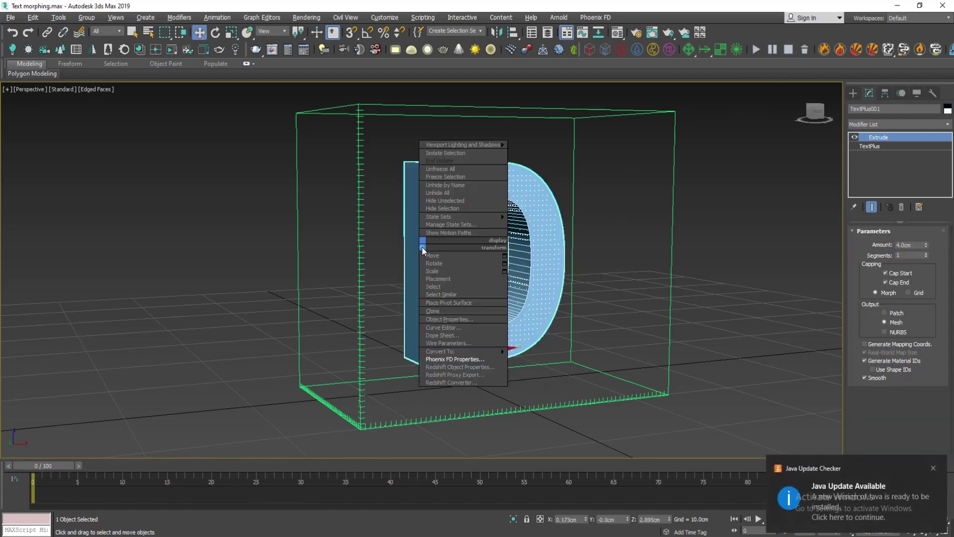
click(448, 210)
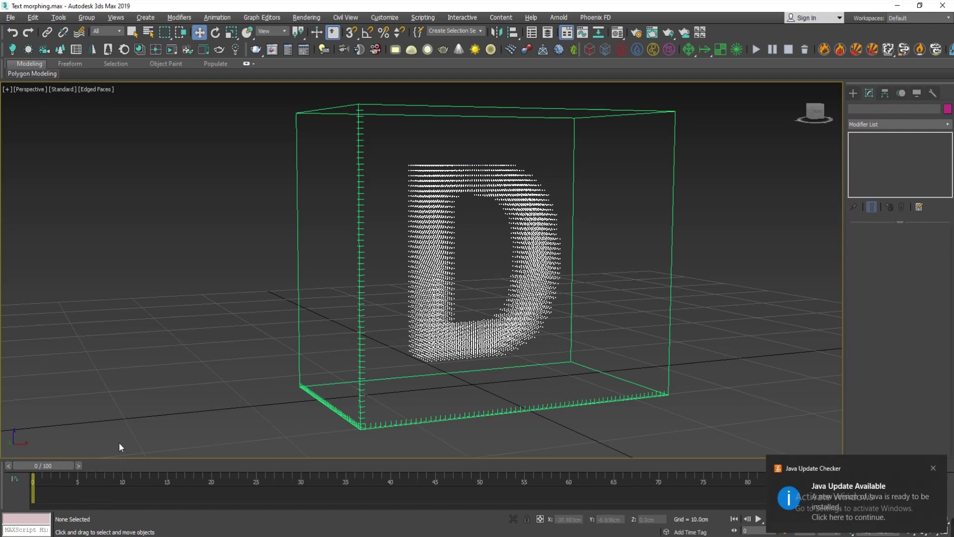
drag(48, 467, 26, 479)
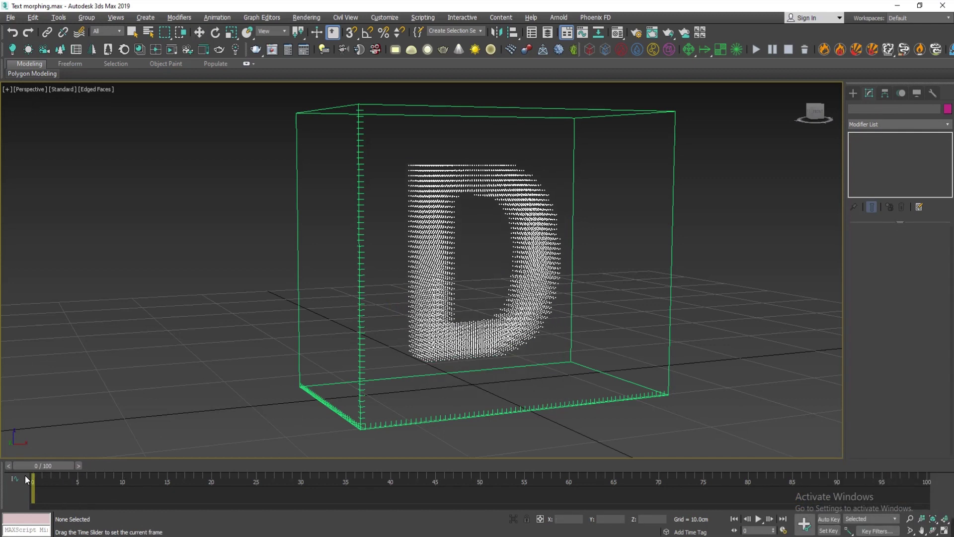
Select the Phoenix FD liquid simulator and disable Gravity in its dynamics
drag(704, 252, 637, 309)
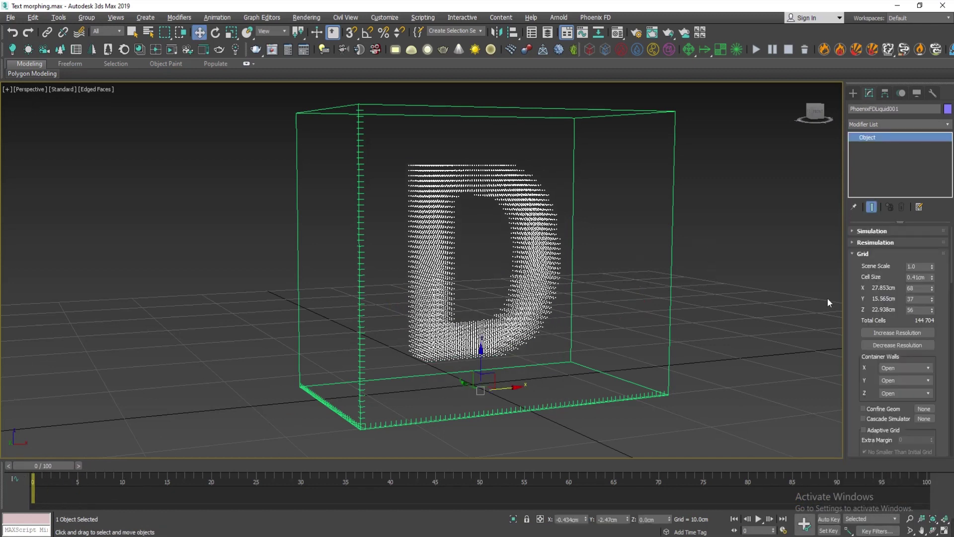
scroll(871, 378, down, 5)
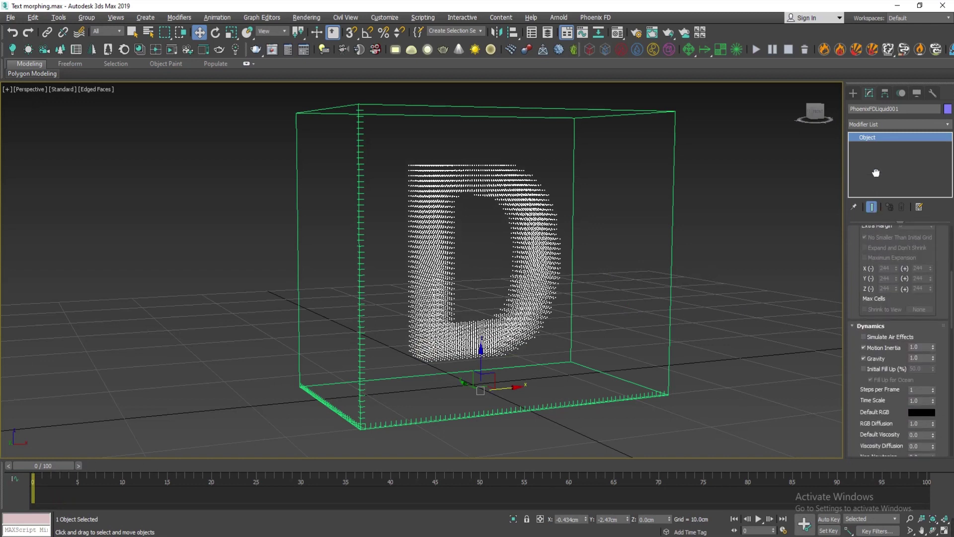
click(872, 358)
scroll(865, 412, down, 3)
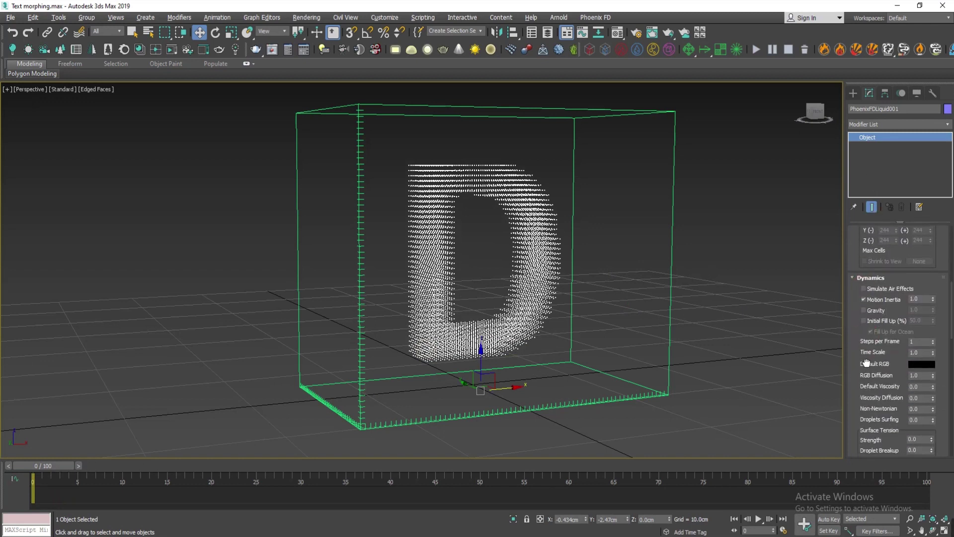
Run the liquid simulation with the letter D hidden and return the timeline to frame 0
mouse_move(49, 465)
mouse_down()
mouse_move(88, 461)
mouse_move(43, 452)
mouse_up()
click(761, 50)
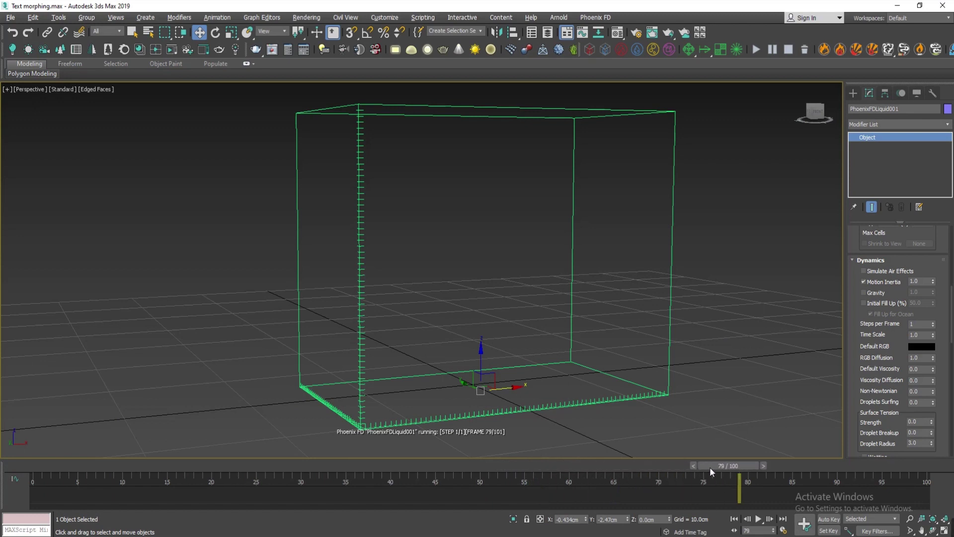
drag(824, 468, 5, 503)
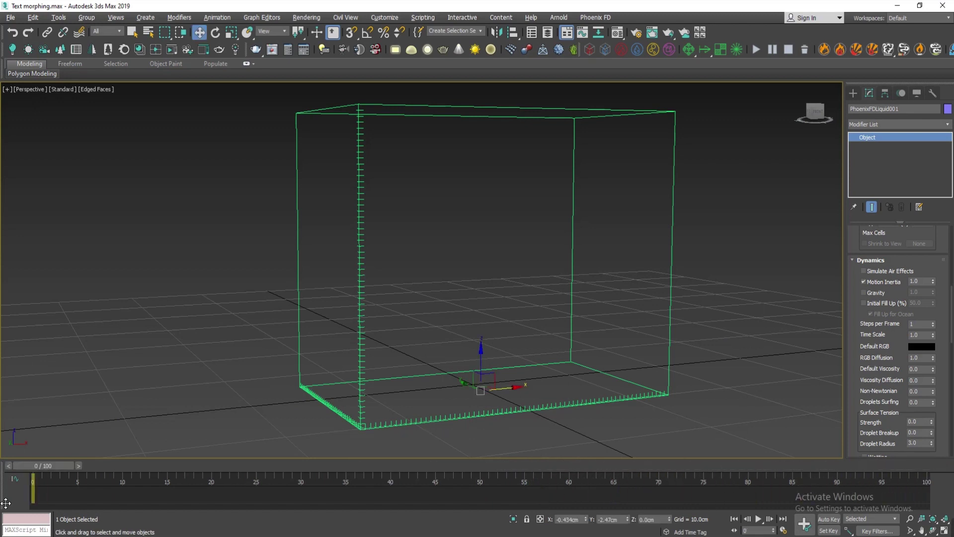
Unhide all objects, rerun the liquid simulation, stop it and return the timeline to frame 0
right_click(607, 197)
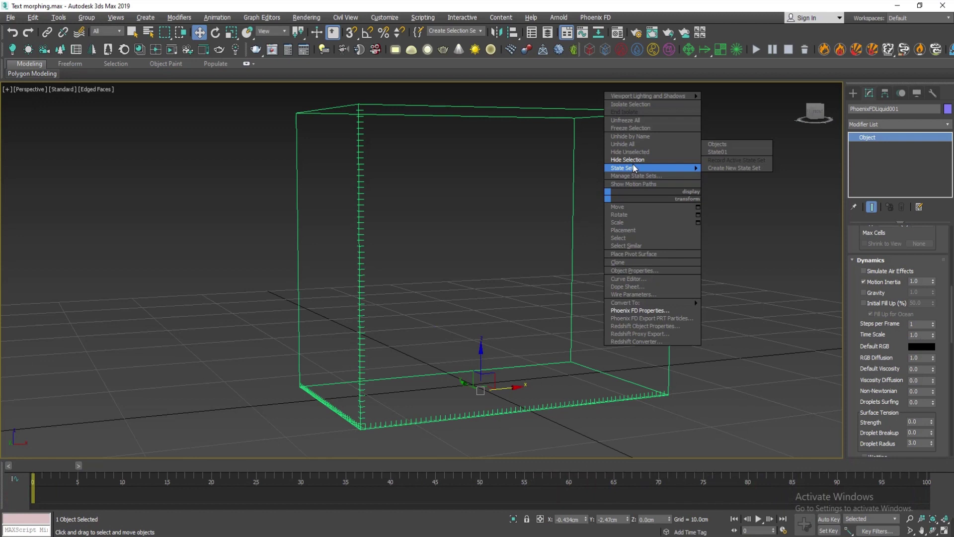
click(642, 151)
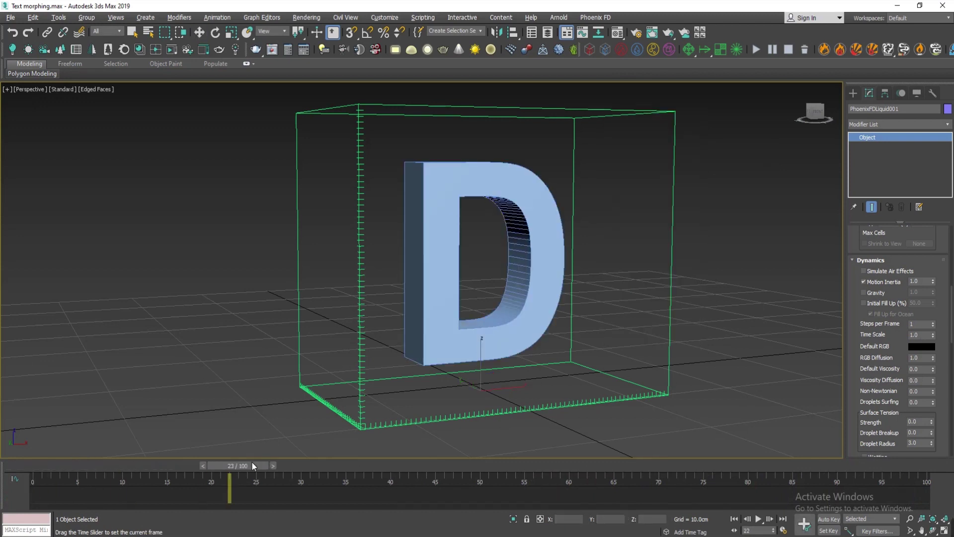
click(758, 50)
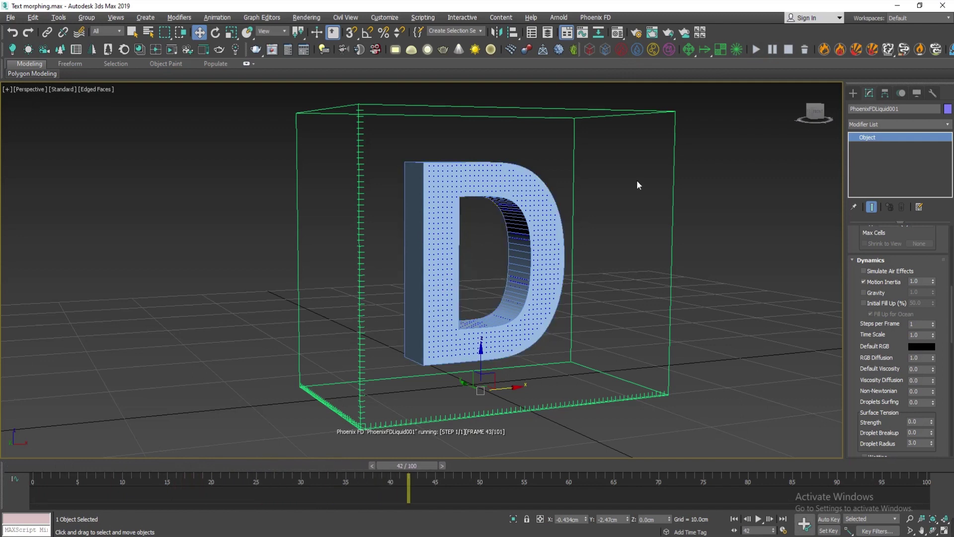
click(788, 49)
drag(537, 466, 47, 473)
Clone the extruded letter D in place as an independent copy named TextPlus002
click(428, 220)
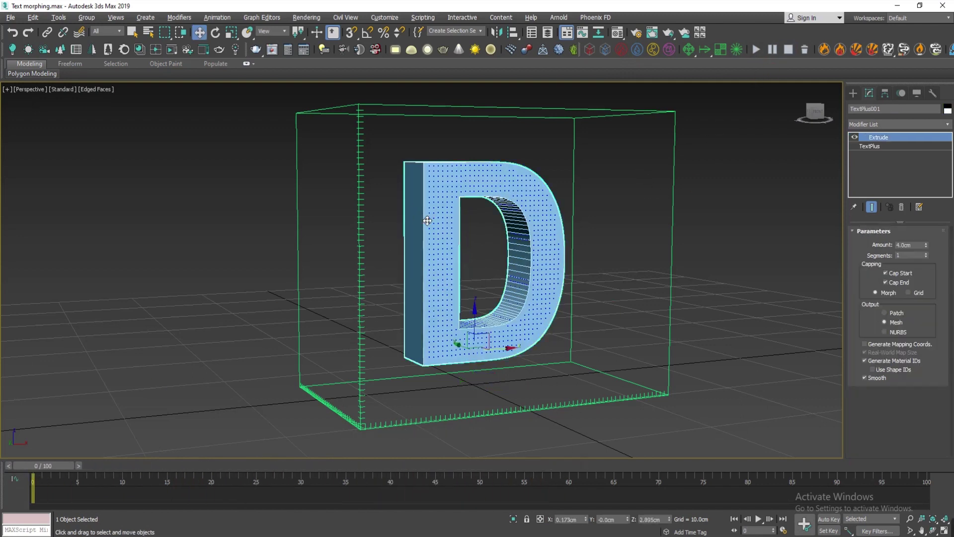
click(33, 18)
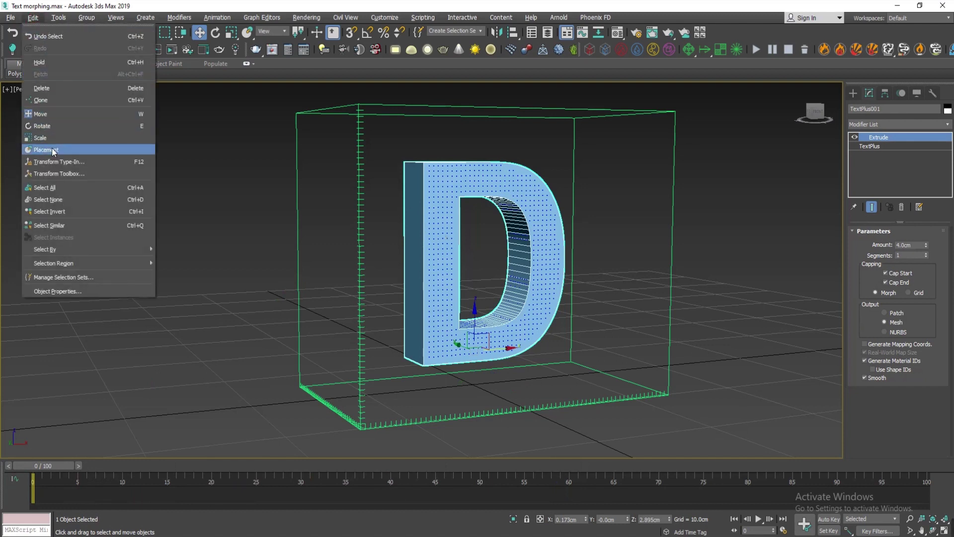
click(50, 100)
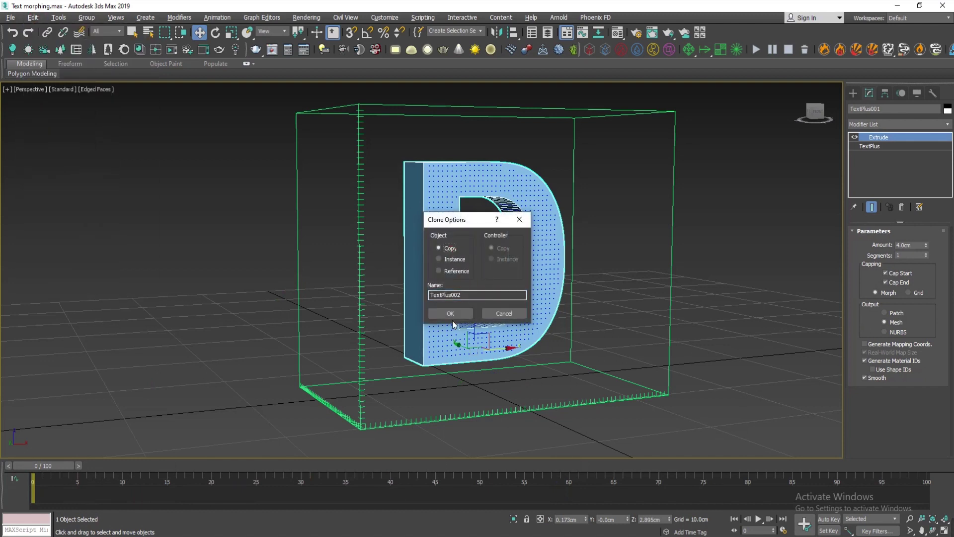
click(451, 314)
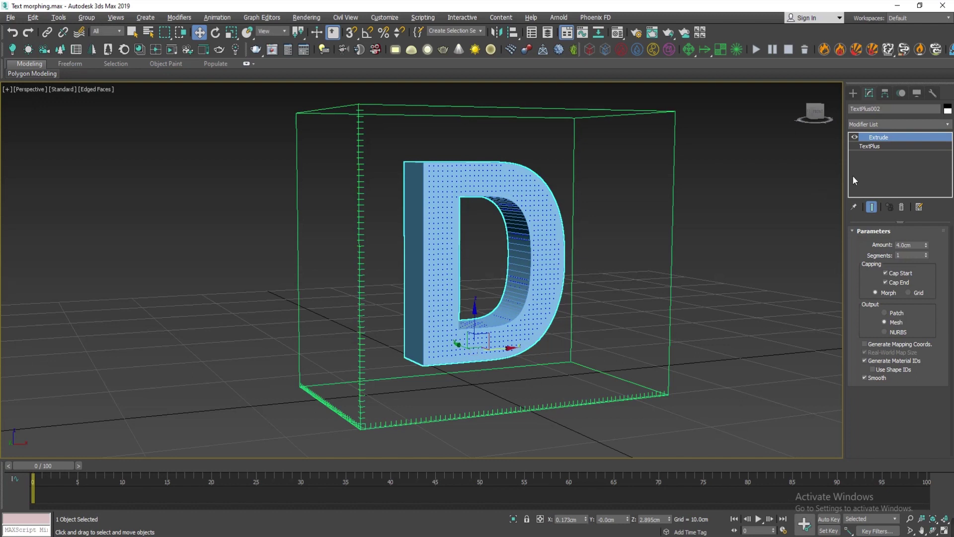
Change the cloned TextPlus object's text to S
click(870, 146)
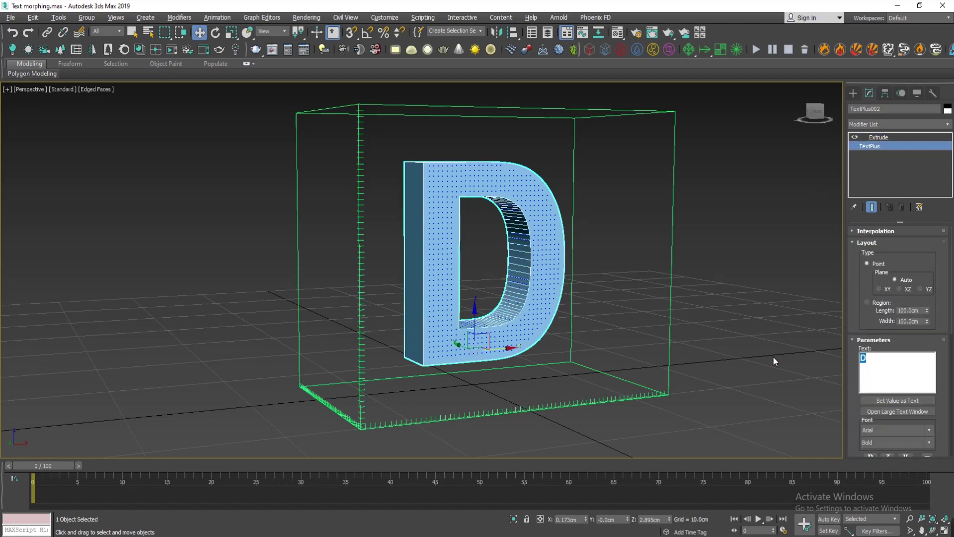
text(S)
middle_drag(560, 276, 559, 318)
scroll(542, 282, up, 2)
scroll(552, 324, down, 5)
Check the Initial Liquid Fill setting in the Phoenix FD properties of the letter S
right_click(415, 262)
click(440, 376)
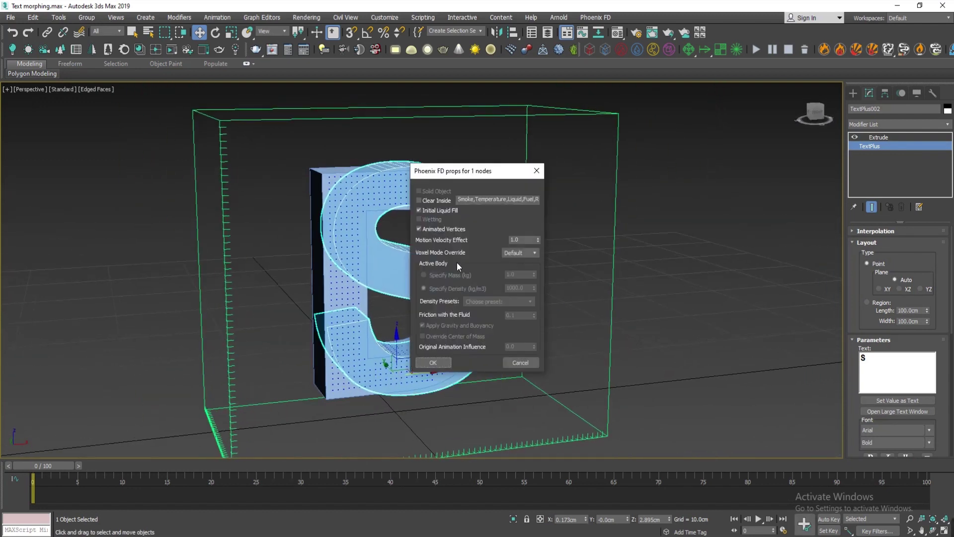
click(434, 364)
right_click(446, 286)
middle_drag(419, 287, 446, 312)
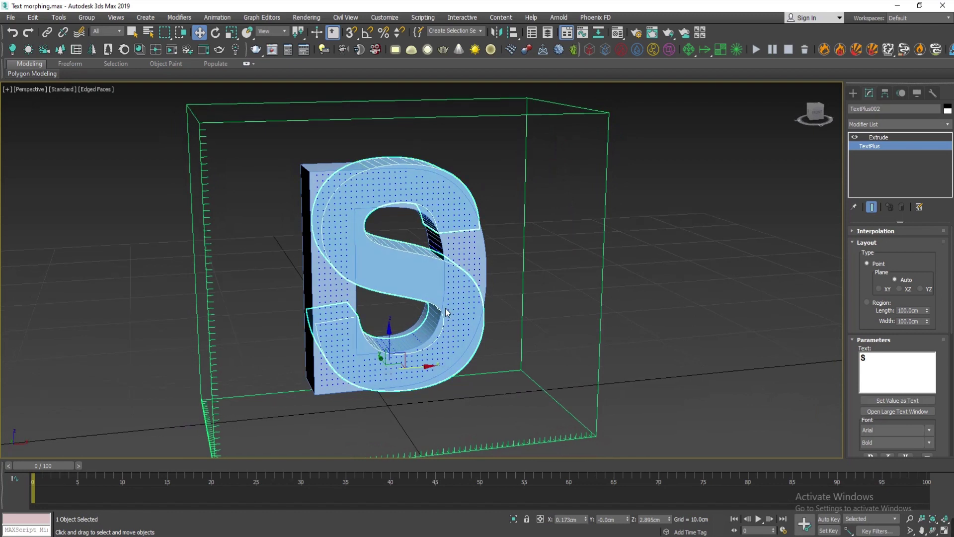
Set the letter S's rendering control to By Object and turn off Renderable in its object properties
click(853, 95)
alt+middle_drag(354, 320, 405, 239)
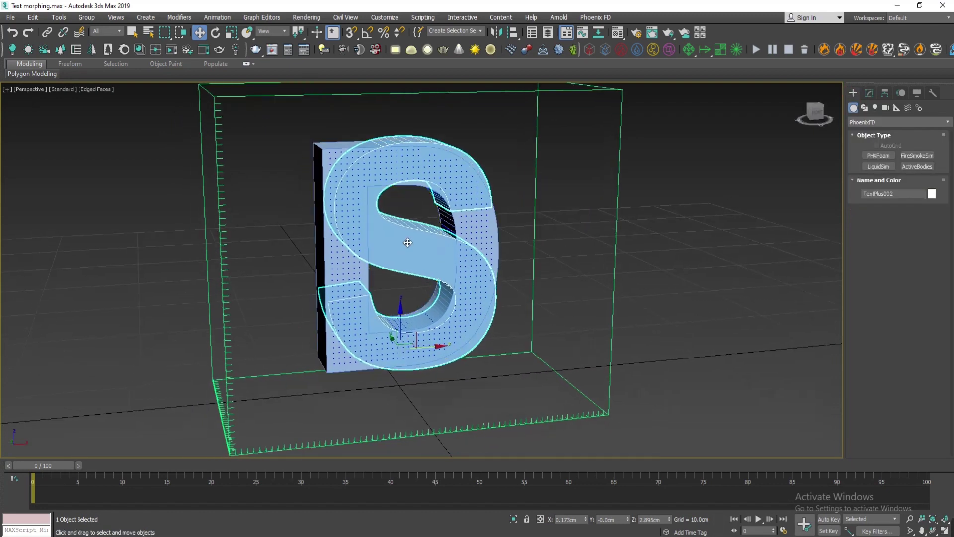
right_click(401, 235)
click(430, 311)
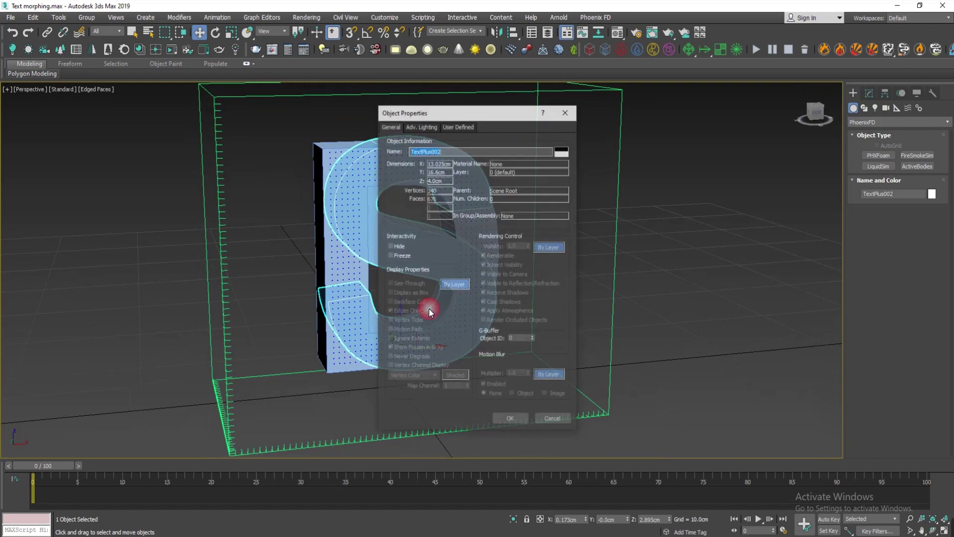
click(550, 247)
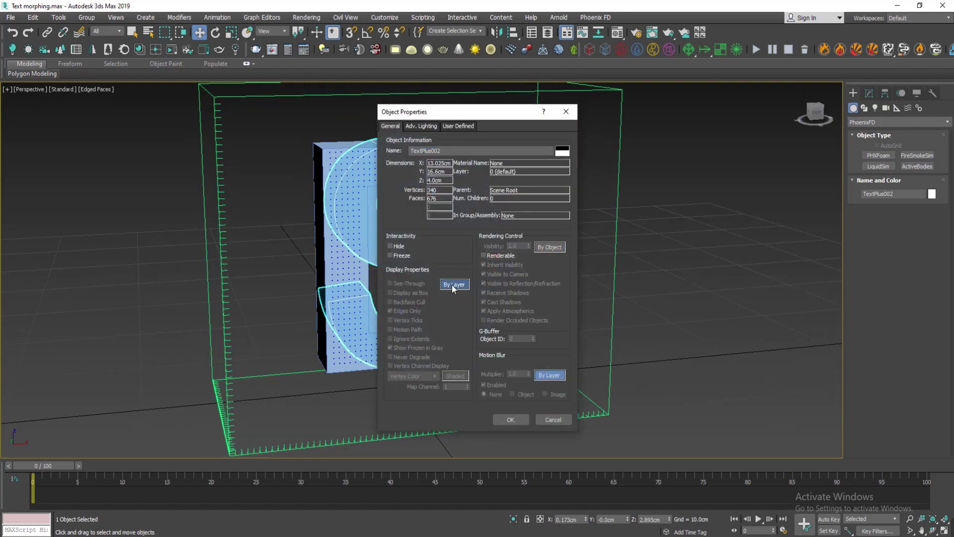
click(511, 419)
Make the letter D non-renderable by setting its rendering control to By Object and disabling Renderable
click(334, 258)
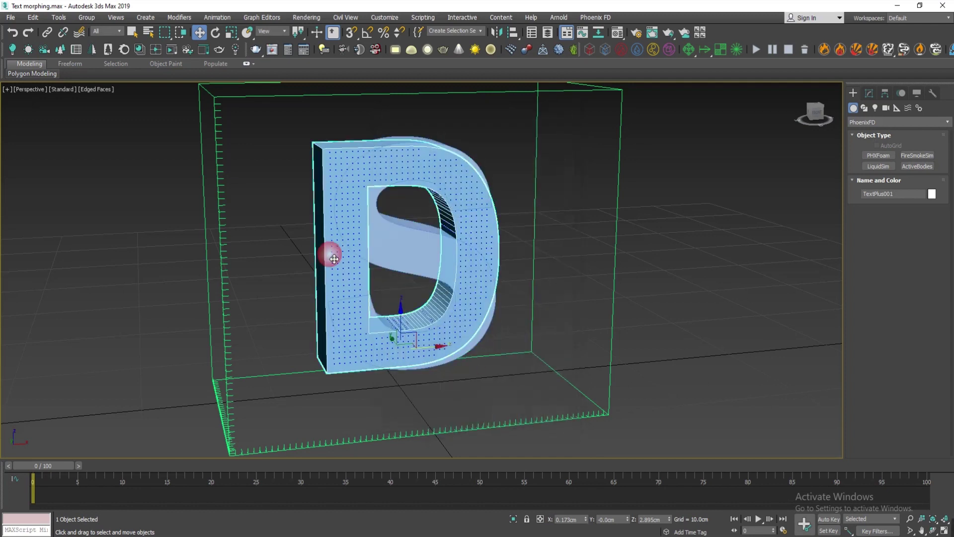
right_click(330, 262)
click(436, 347)
click(548, 247)
click(499, 255)
click(510, 419)
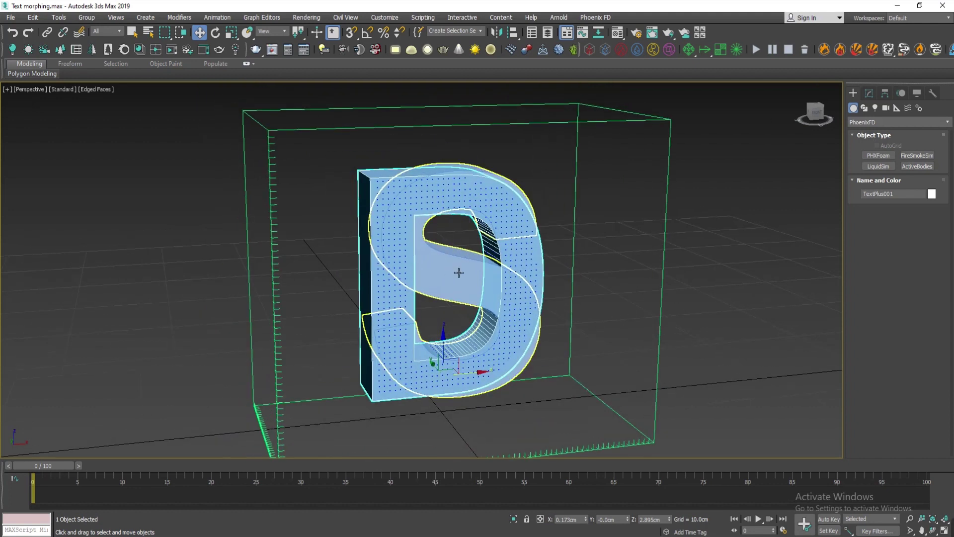
Select the liquid simulator and enable Show Mesh in its preview settings
middle_drag(701, 210, 685, 232)
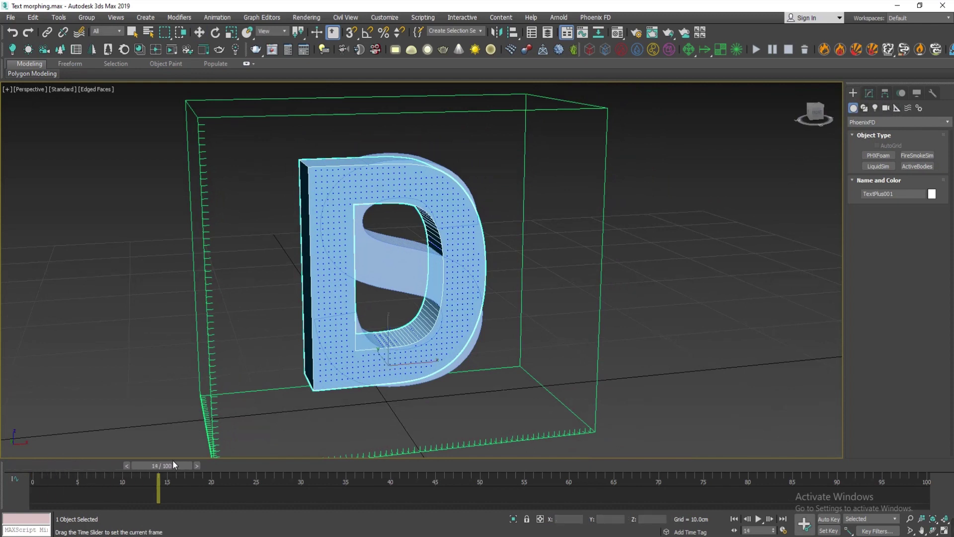
click(465, 267)
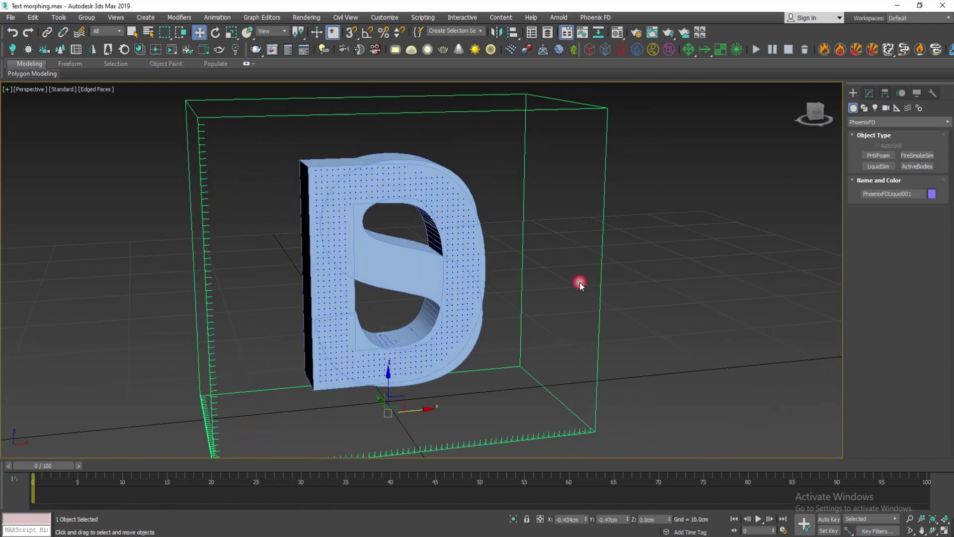
click(869, 93)
scroll(867, 318, down, 5)
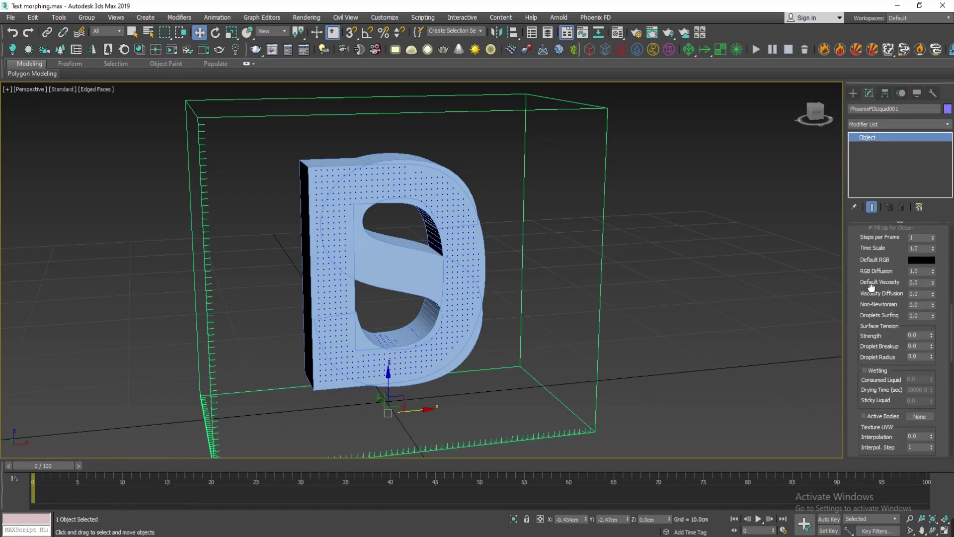
scroll(865, 402, down, 3)
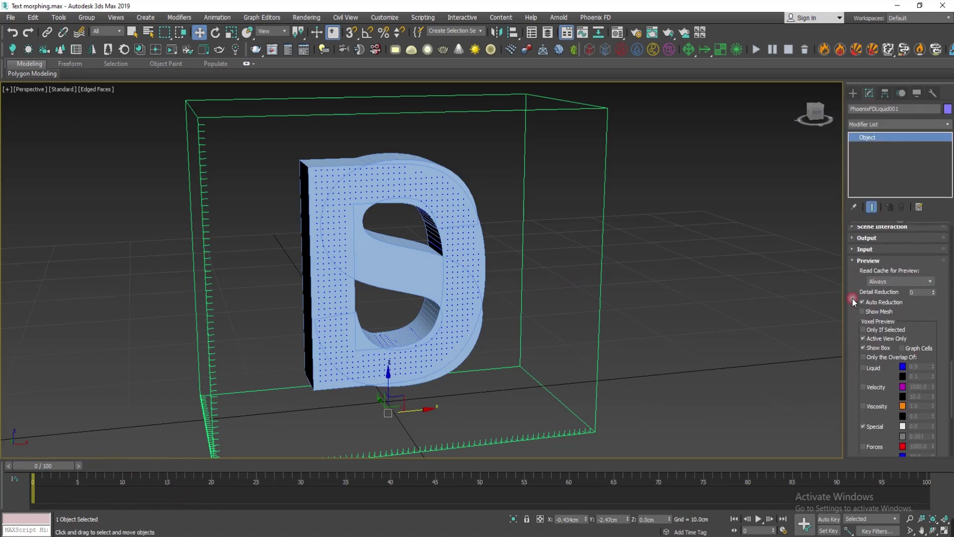
click(872, 311)
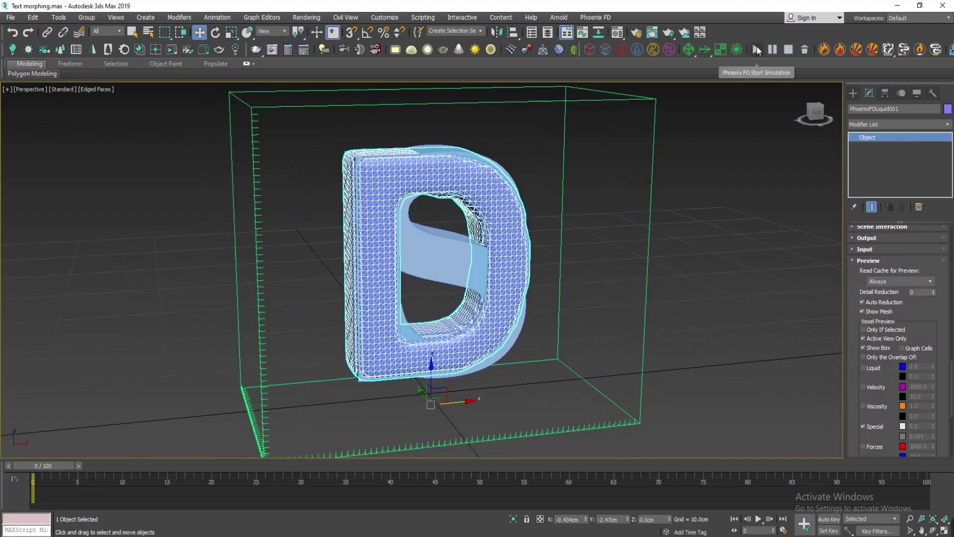
Run the liquid simulation with both letters as fill sources and return the timeline to frame 0
click(756, 47)
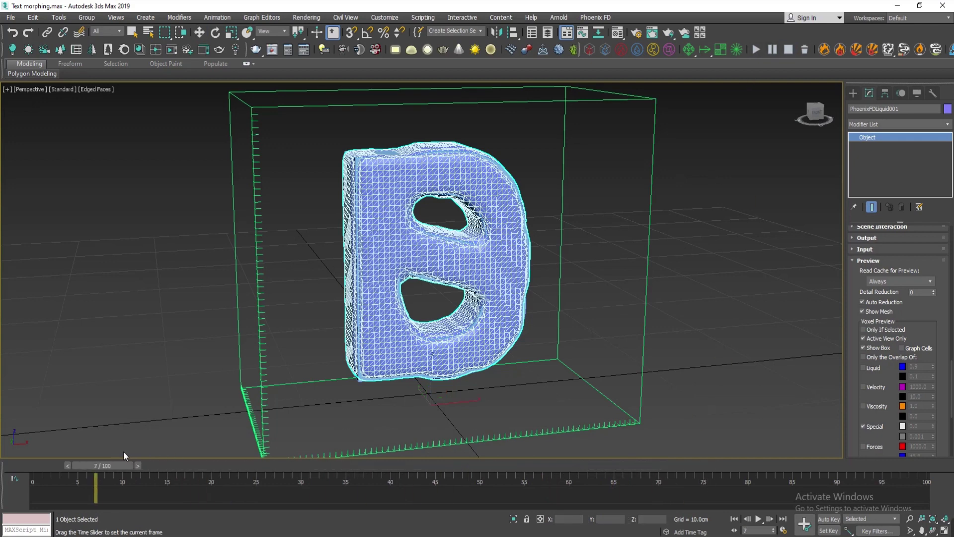
alt+middle_drag(309, 380, 297, 386)
click(582, 227)
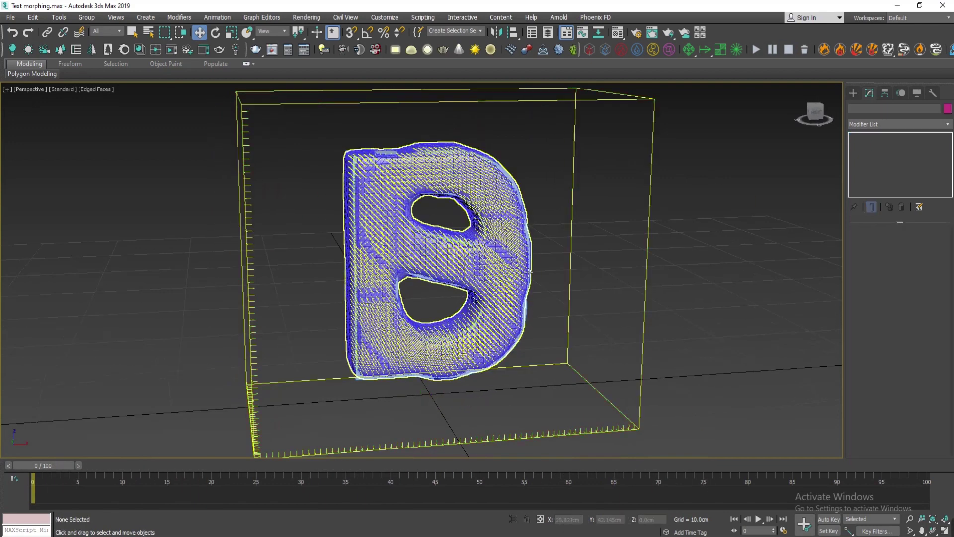
Reselect the liquid simulator, turn off Show Mesh in its preview settings and frame the simulator in view
scroll(479, 261, up, 3)
click(507, 263)
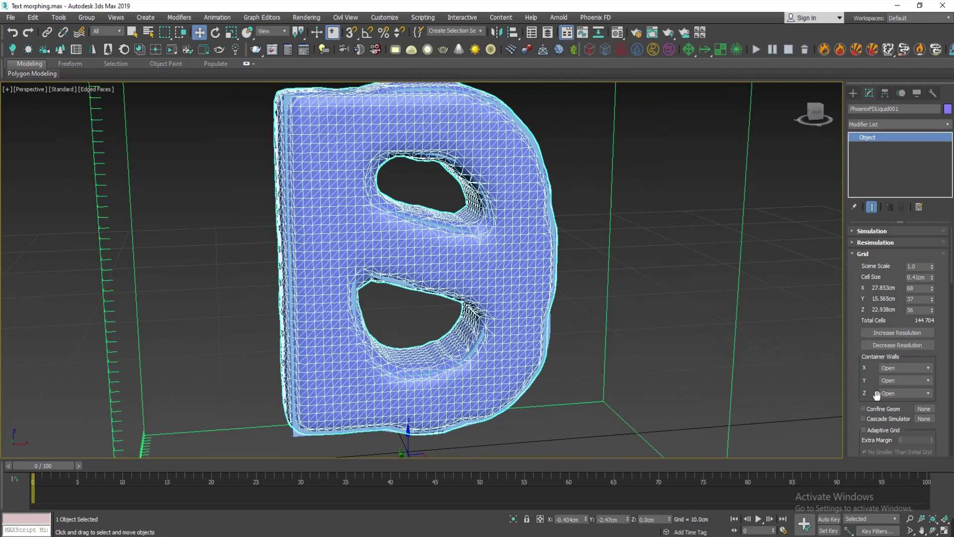
scroll(877, 427, down, 10)
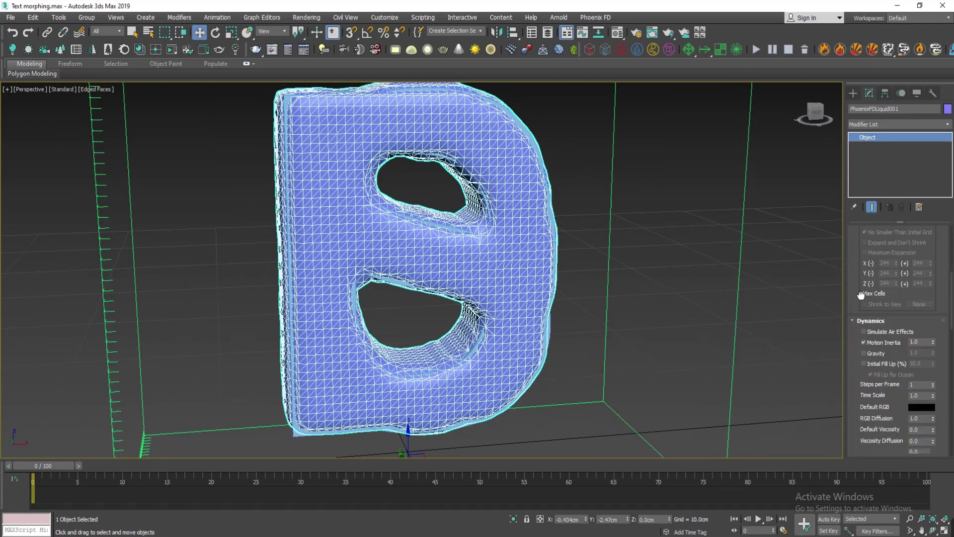
drag(866, 368, 868, 236)
click(876, 380)
middle_drag(563, 295, 510, 290)
key(z)
Create a Phoenix FD BodyForce helper beside the liquid simulator and move it clear of the simulator box
click(853, 94)
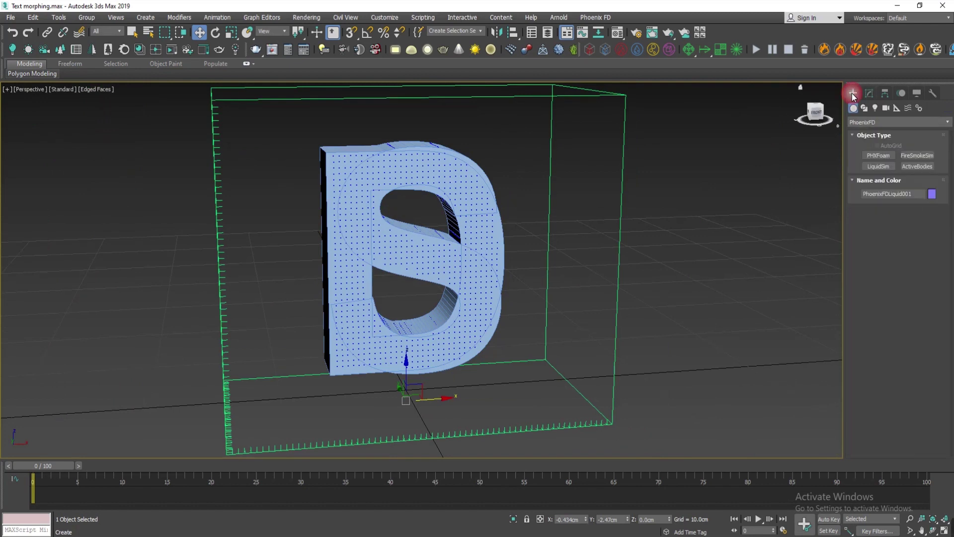
click(897, 108)
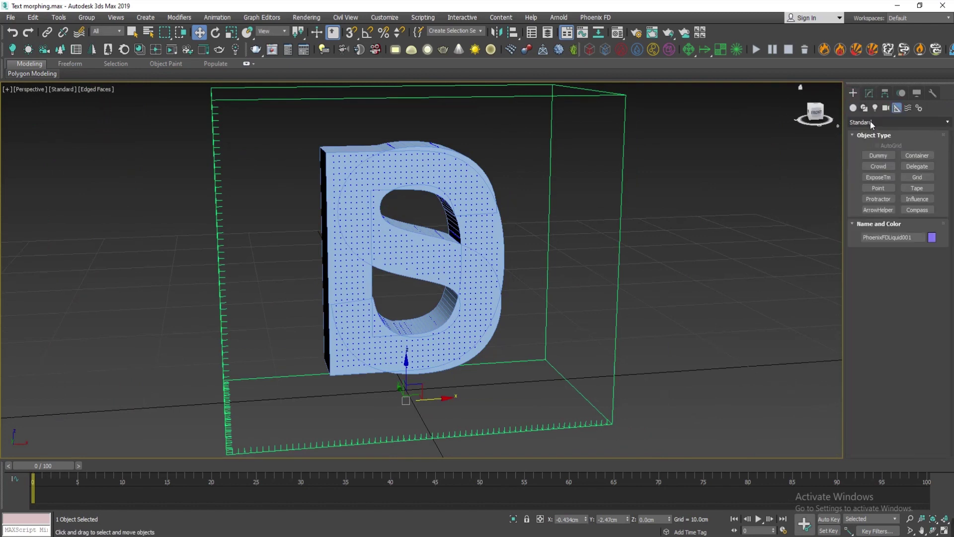
click(870, 121)
click(867, 215)
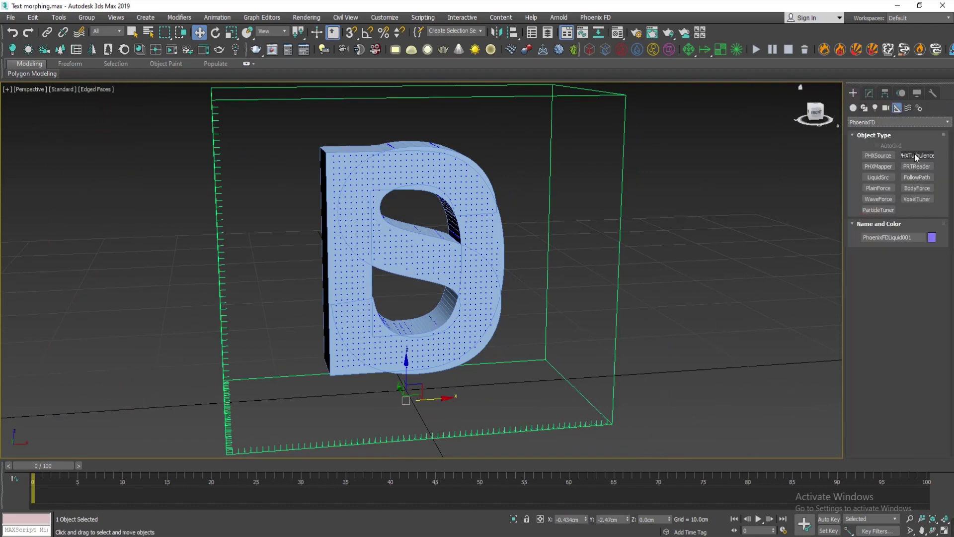
click(917, 188)
middle_drag(595, 292, 541, 271)
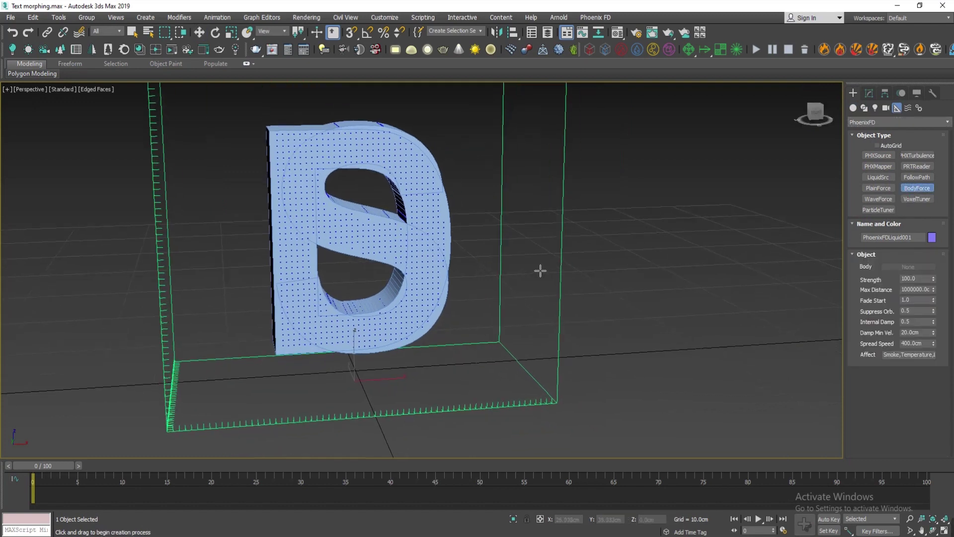
drag(622, 348, 625, 354)
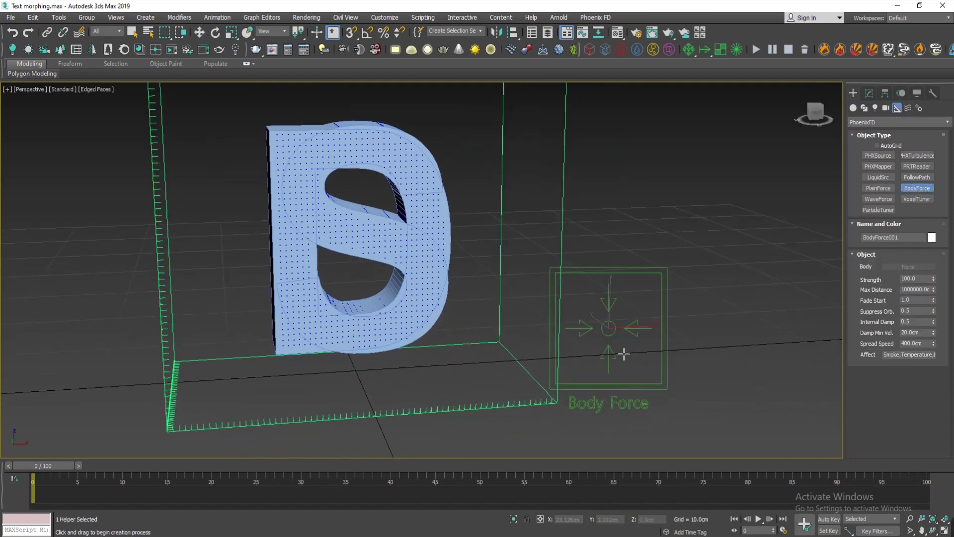
right_click(625, 354)
middle_drag(624, 354, 669, 329)
drag(701, 315, 734, 310)
alt+middle_drag(679, 343, 639, 334)
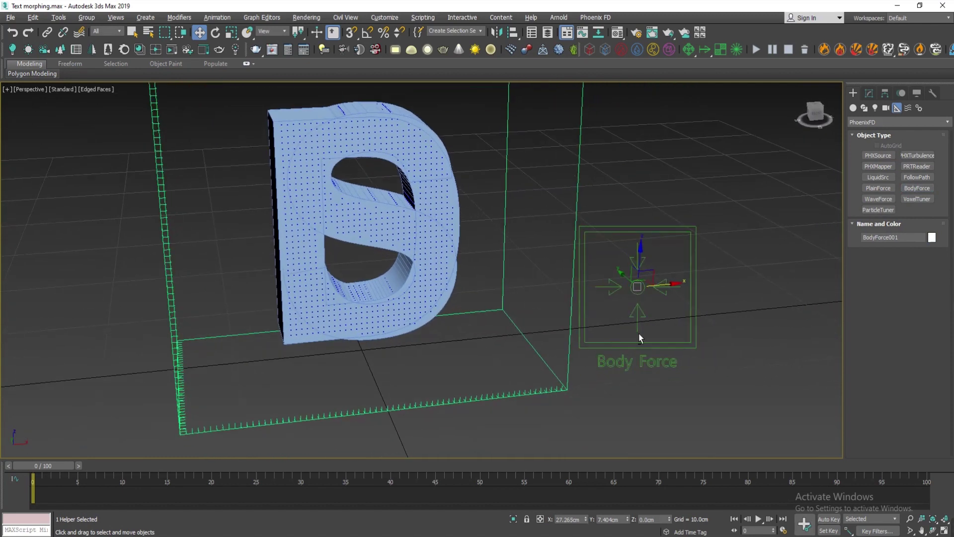
Assign the letter S as the Body of the body force helper
click(869, 95)
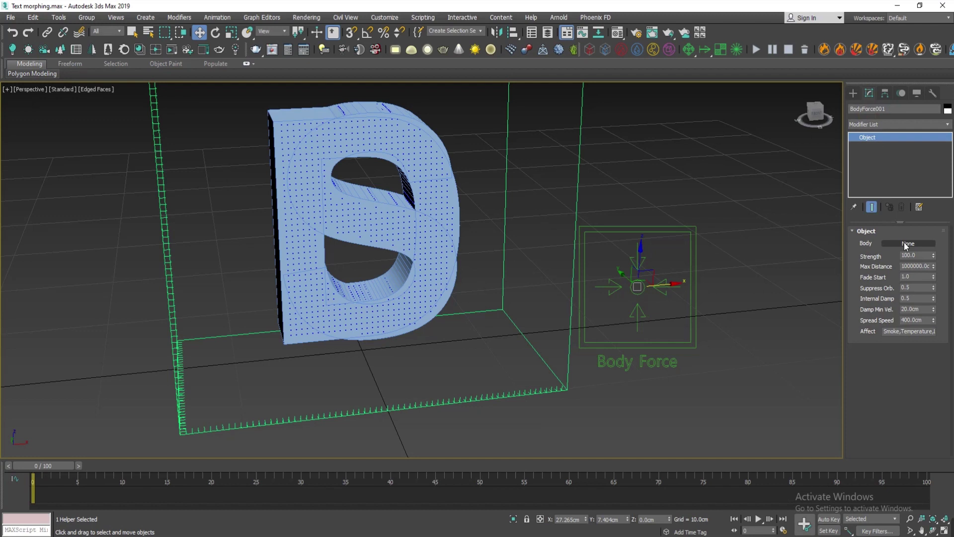
click(390, 212)
click(452, 293)
key(Return)
click(449, 204)
key(Return)
click(630, 239)
Set the letter D's display properties to By Object and enable Display as Box
middle_drag(644, 274, 665, 291)
click(327, 145)
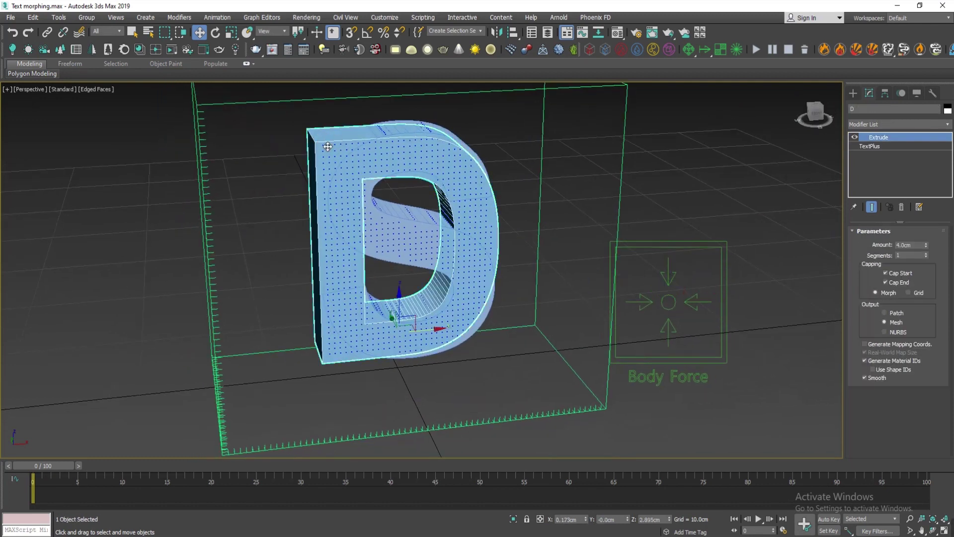
right_click(327, 145)
click(358, 214)
click(468, 283)
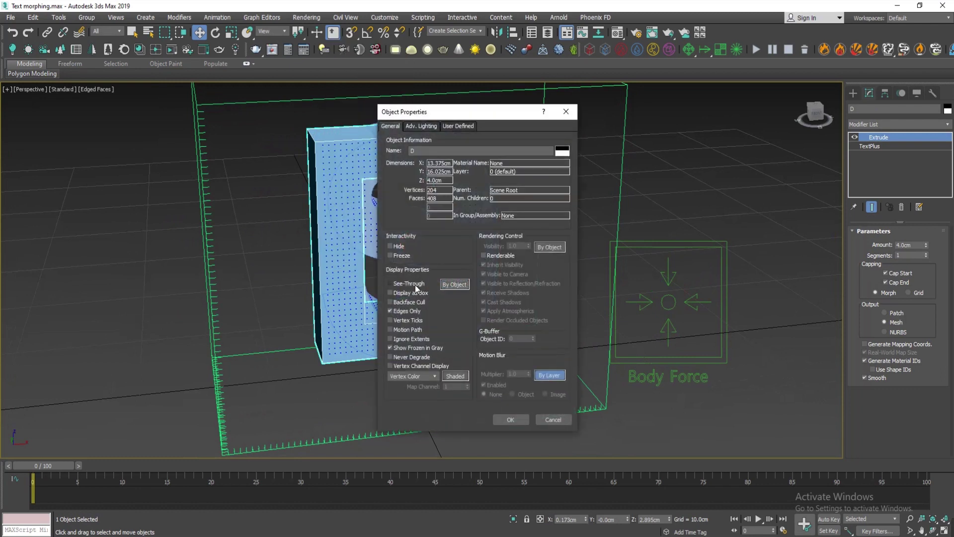
click(513, 417)
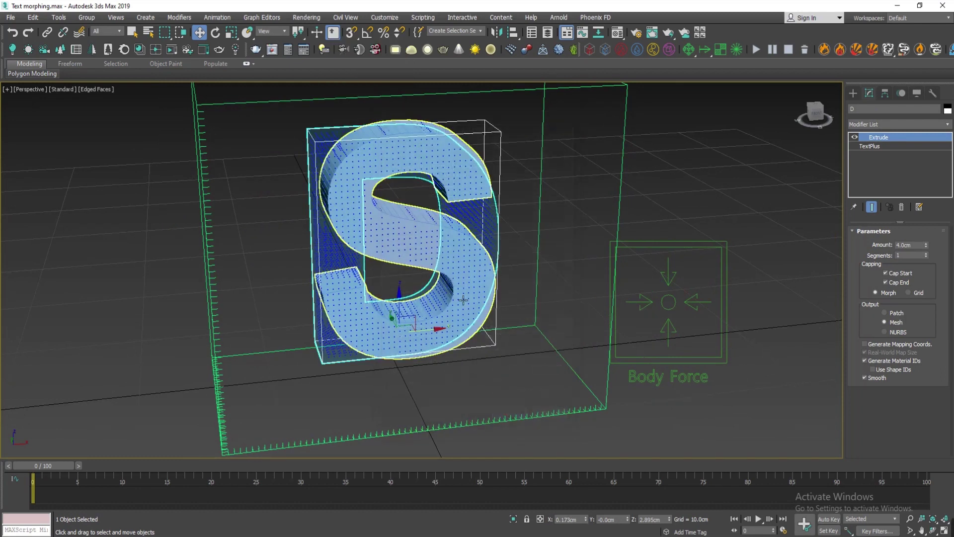
Give the letter S By Object display properties and show it as a box
click(469, 149)
right_click(468, 150)
click(499, 224)
click(455, 284)
click(511, 419)
middle_drag(467, 298, 460, 330)
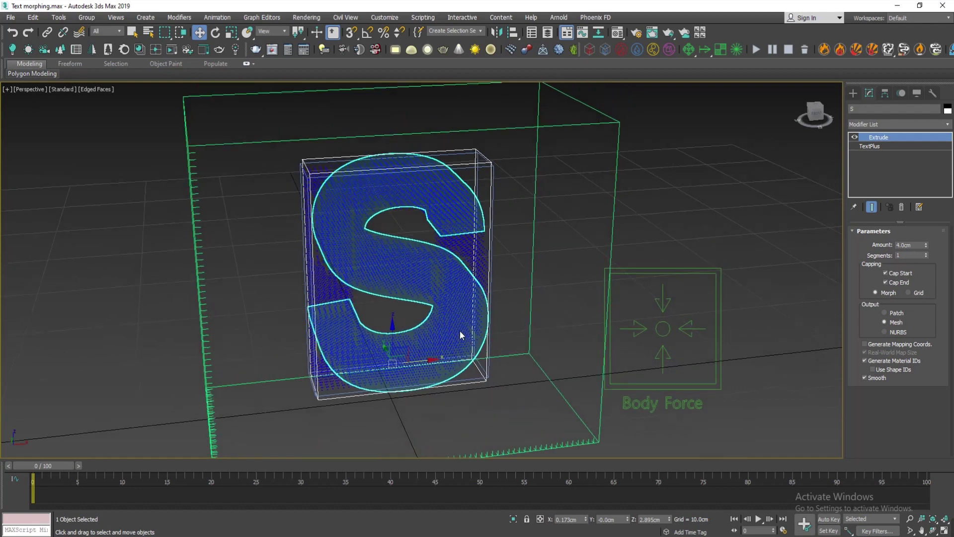
Select the liquid simulator and turn on Show Mesh in its preview settings
drag(667, 176, 608, 212)
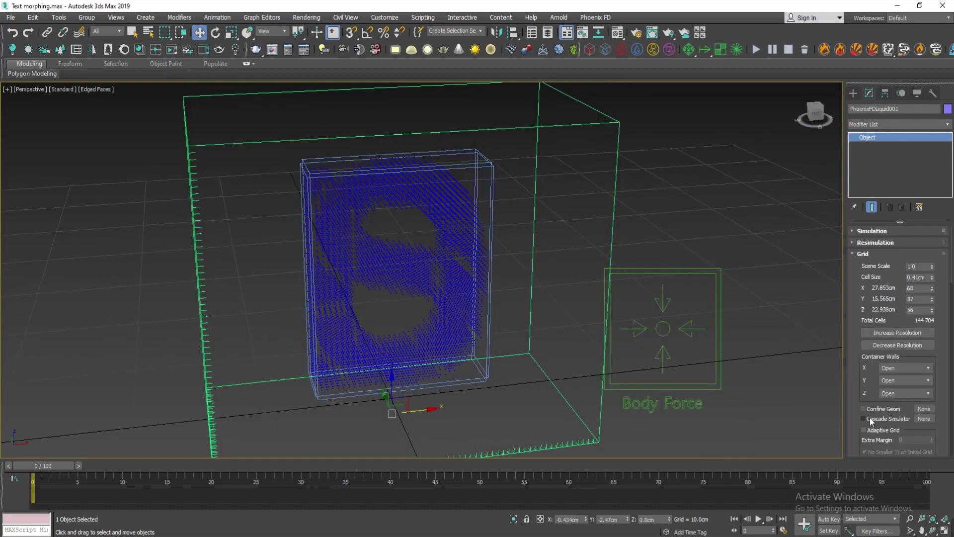
drag(877, 401, 863, 99)
scroll(890, 408, down, 10)
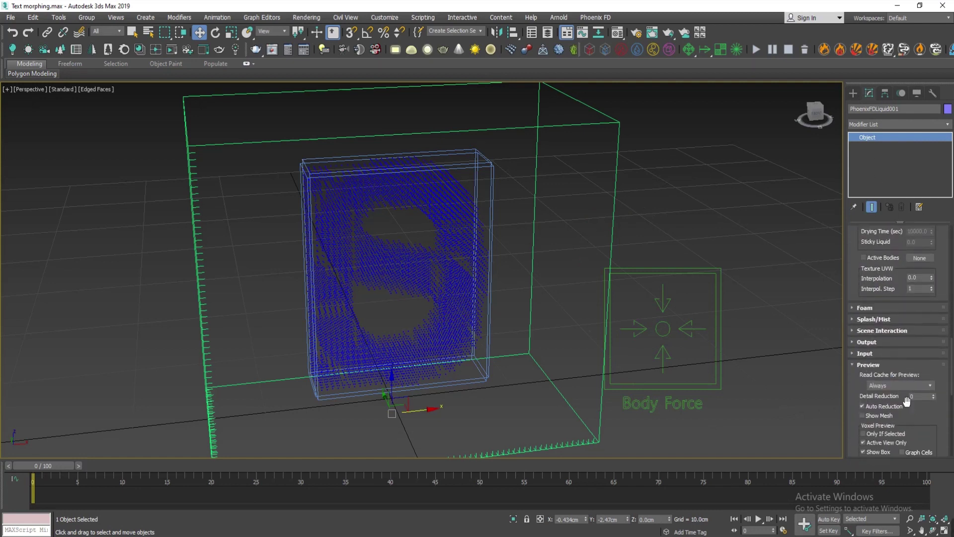
click(863, 415)
scroll(894, 378, down, 3)
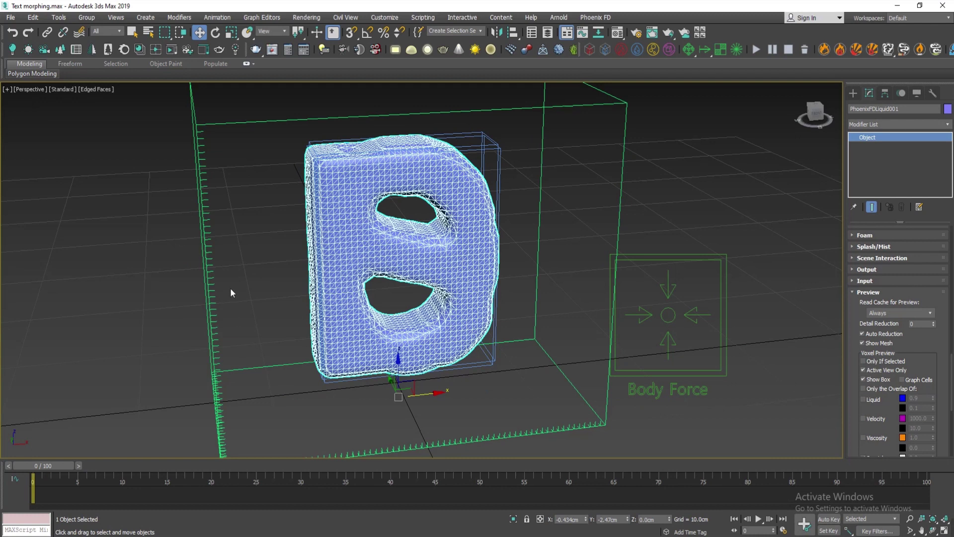
Turn off edged faces in the viewport, run the simulation with the body force and scrub back to frame 16
click(240, 287)
mouse_move(318, 373)
alt+middle_down()
mouse_move(311, 347)
mouse_move(312, 376)
alt+middle_up()
middle_drag(306, 339, 309, 332)
key(F4)
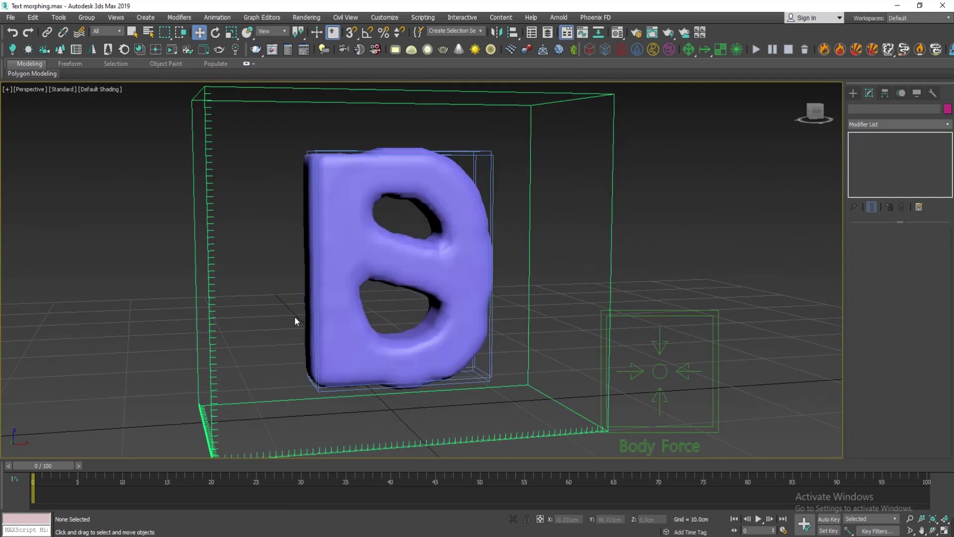
click(756, 50)
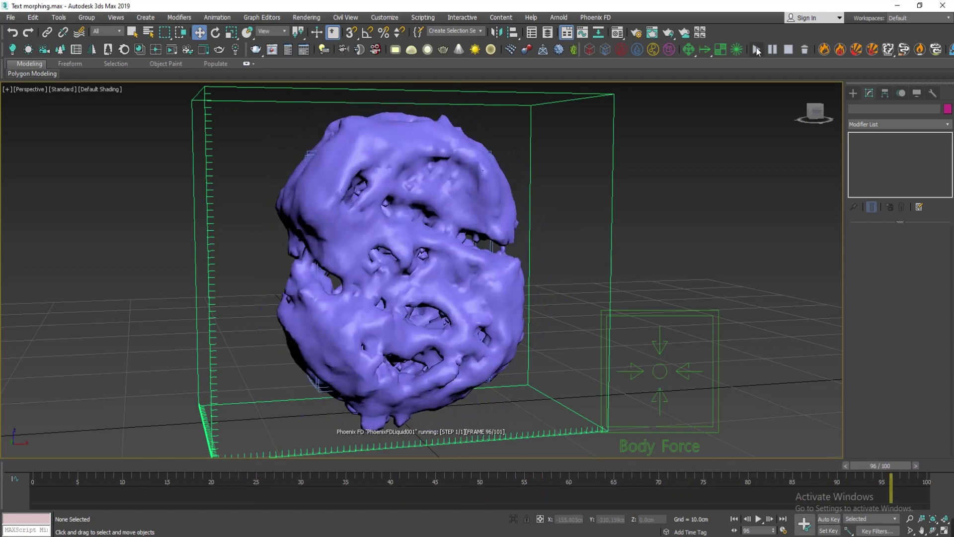
drag(922, 467, 187, 470)
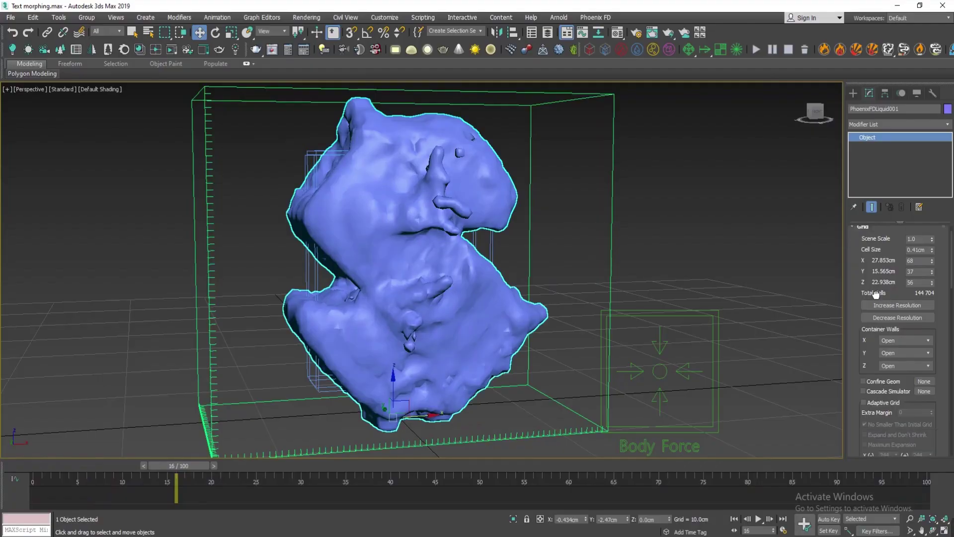
Set the body force's Spread Speed to 10 cm and rerun the liquid simulation
click(660, 372)
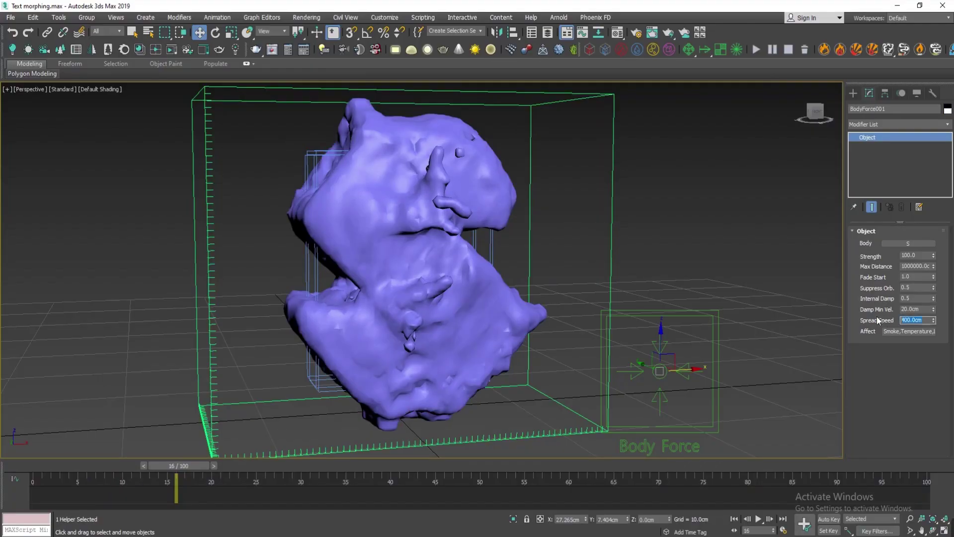
click(757, 49)
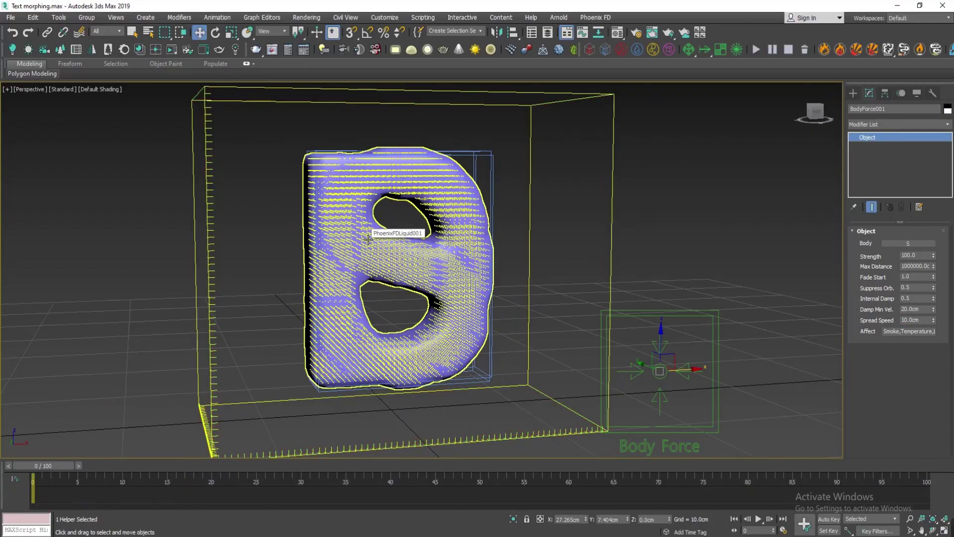
Change the letter S's text to A, rename the object A and run the simulation again
click(319, 279)
click(870, 146)
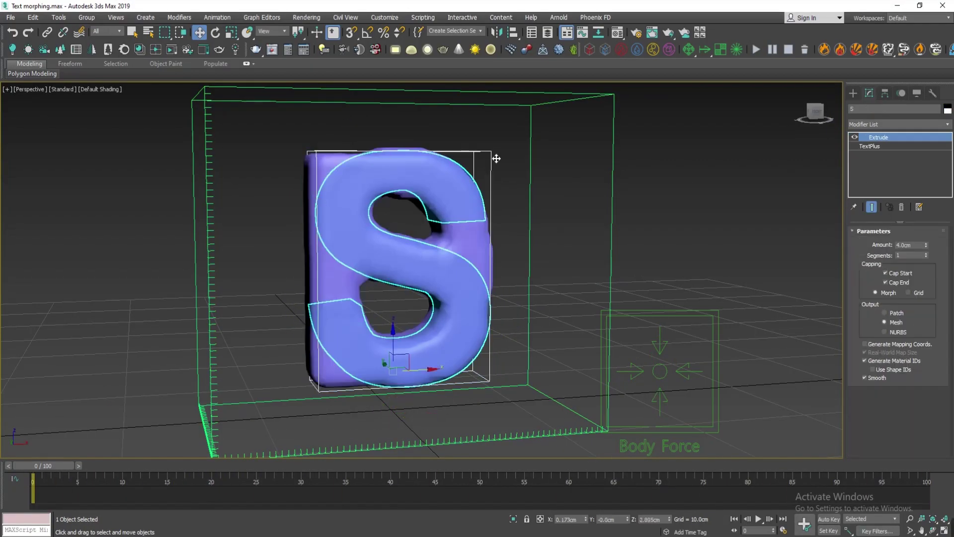
click(756, 49)
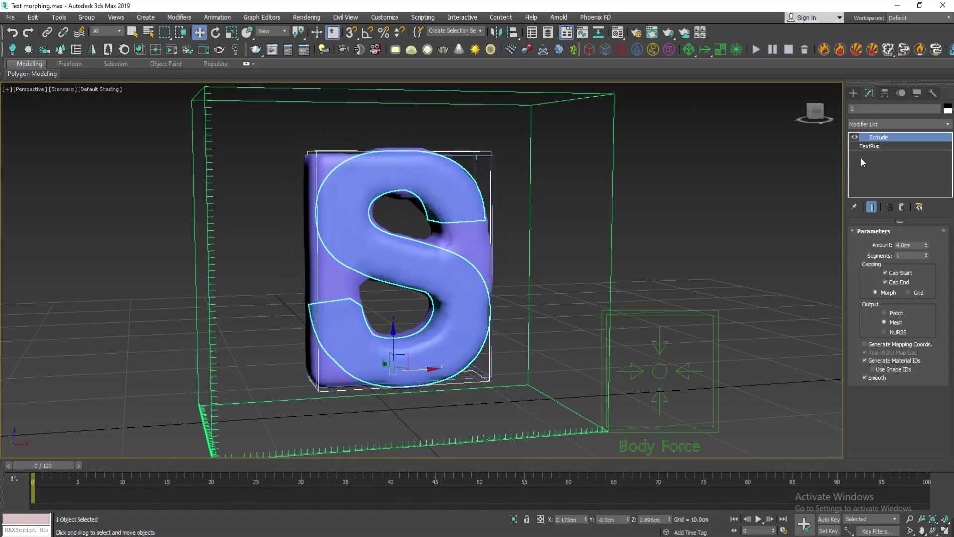
click(870, 146)
click(879, 137)
click(878, 149)
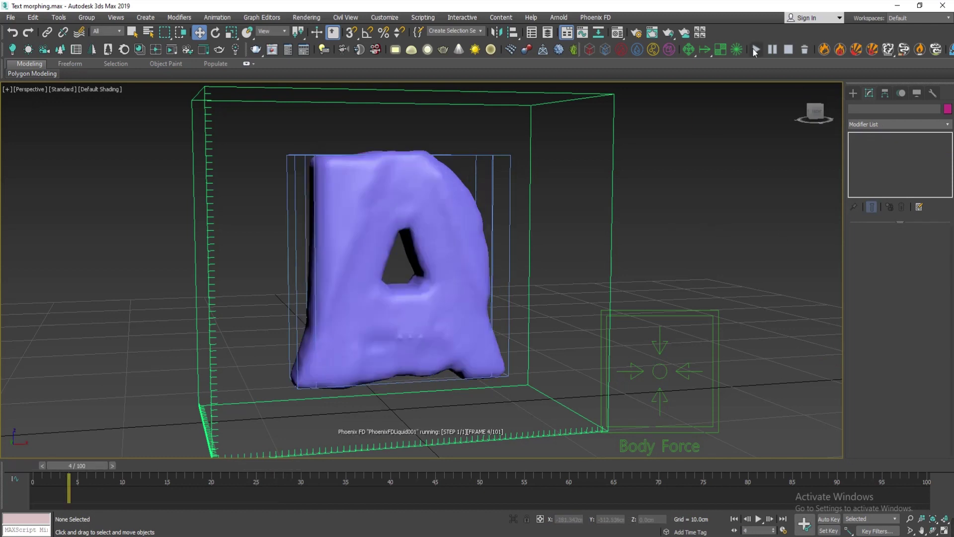
click(753, 48)
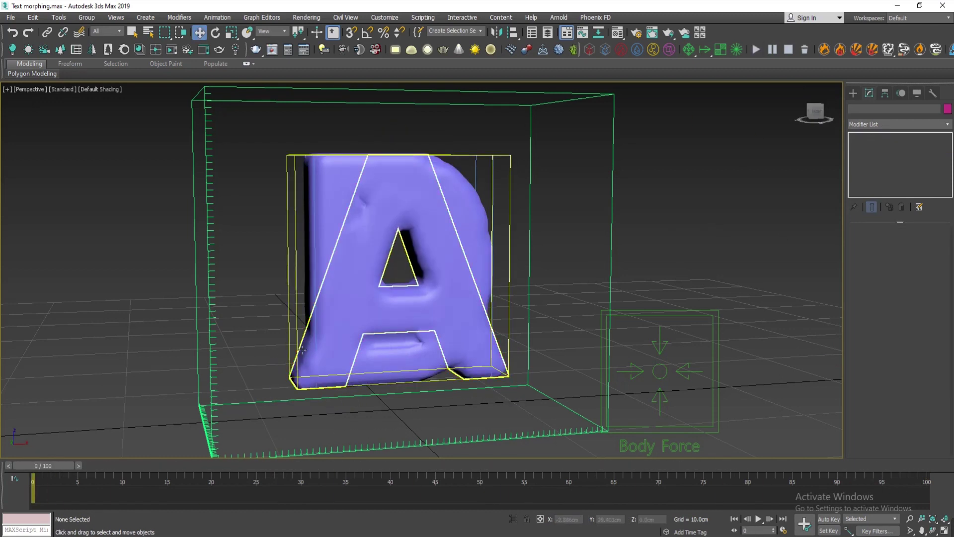
Change the source letter D's text to A and rename that object A
click(302, 350)
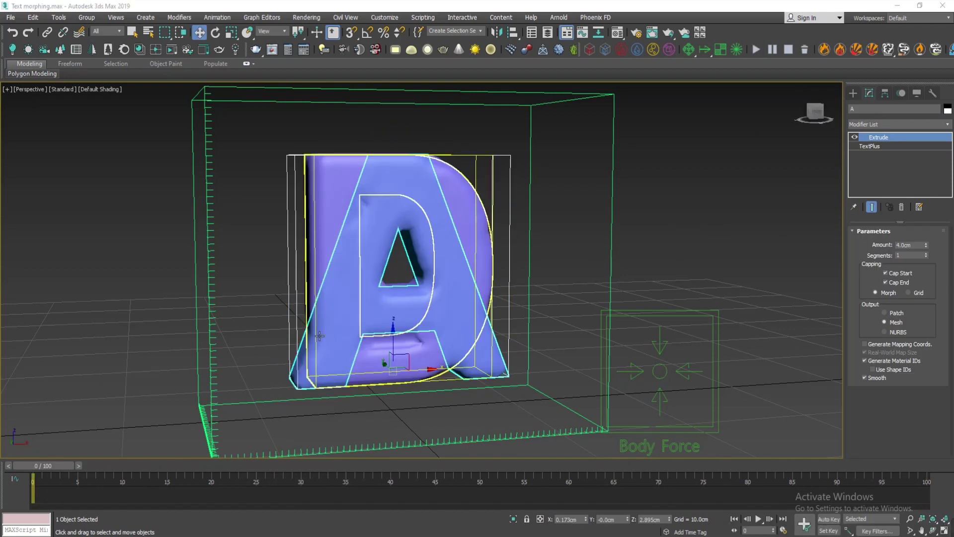
click(485, 224)
click(870, 147)
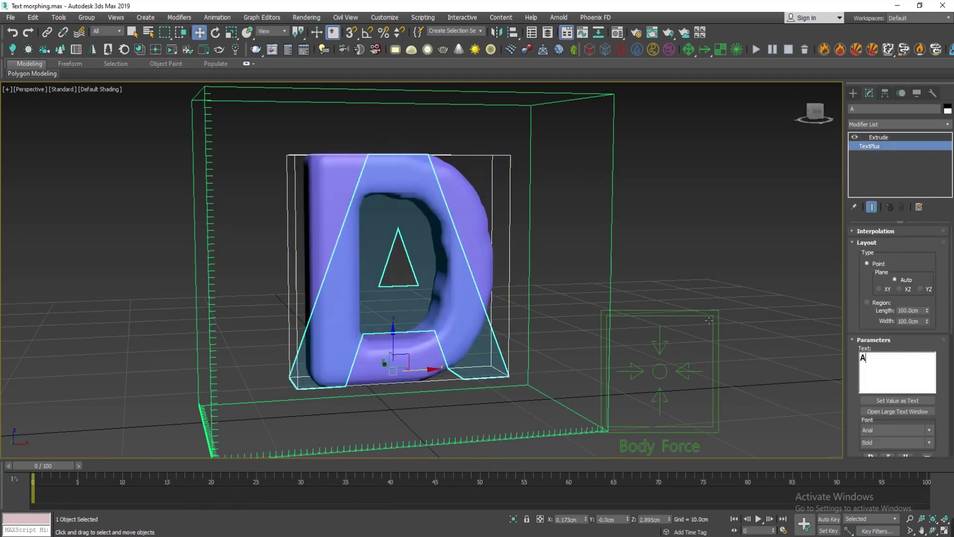
drag(45, 466, 112, 464)
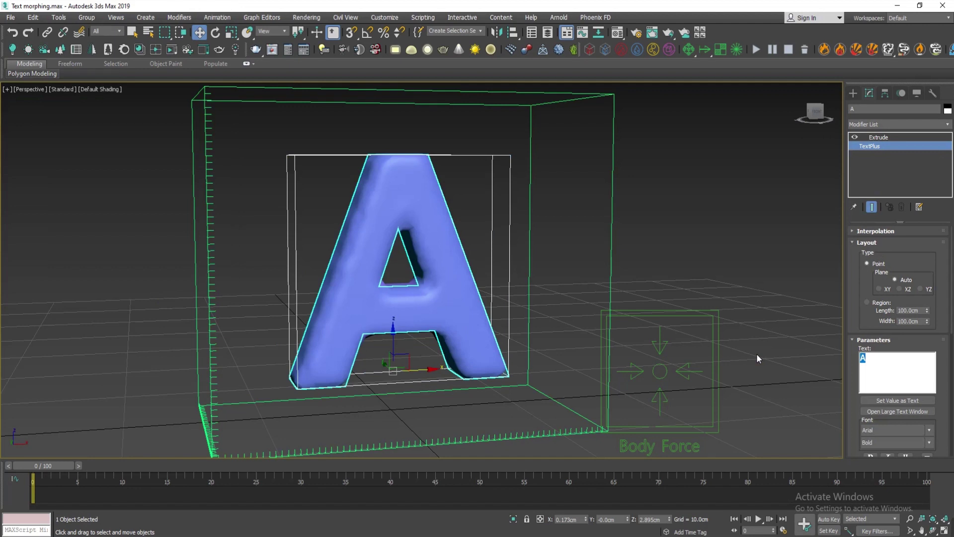
Change the morph target letter's text to D, rename the object D and run the simulation
text(D)
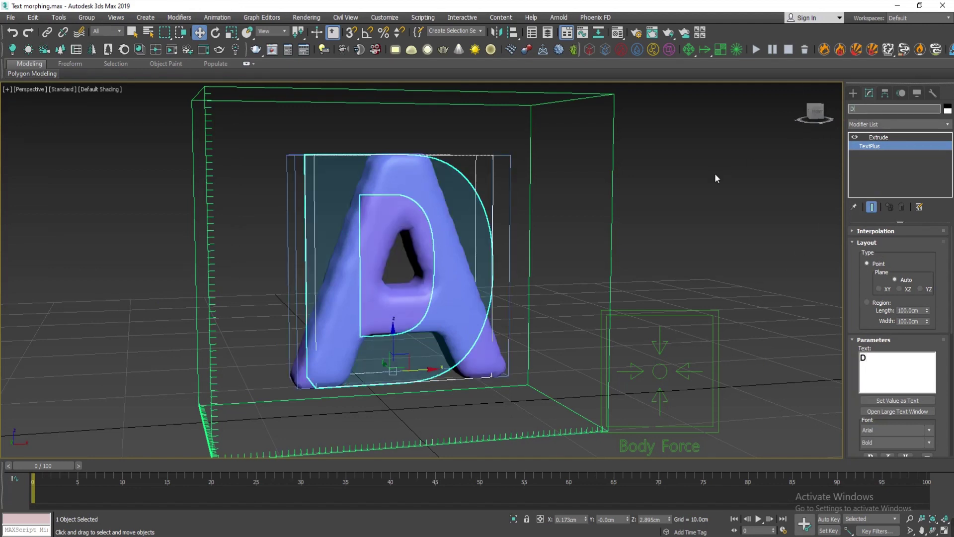
click(714, 186)
click(756, 49)
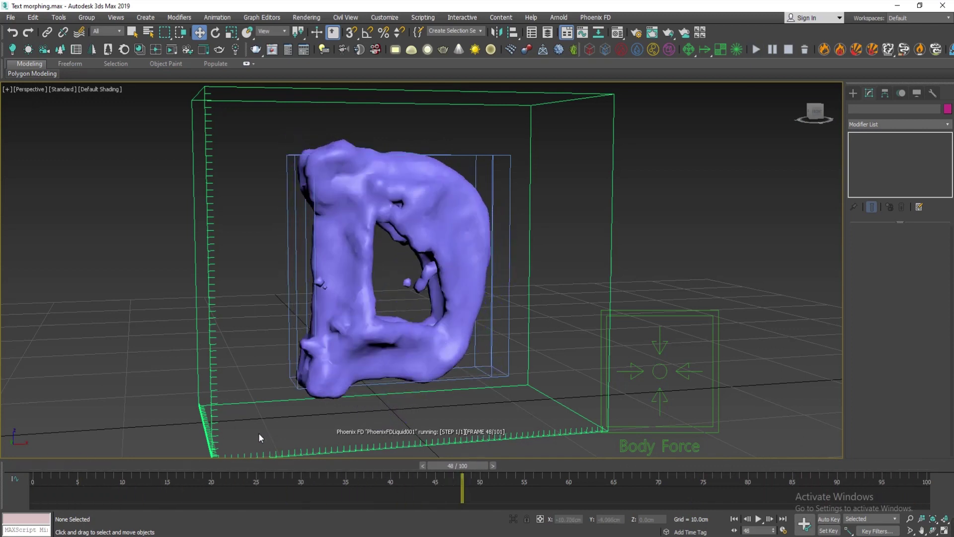
Stop the simulation and scrub the timeline back to frame 33 to review the morph
click(787, 49)
drag(662, 465, 341, 464)
Select the liquid simulator and set its grid Cell Size to 0.1 cm
drag(650, 206, 599, 236)
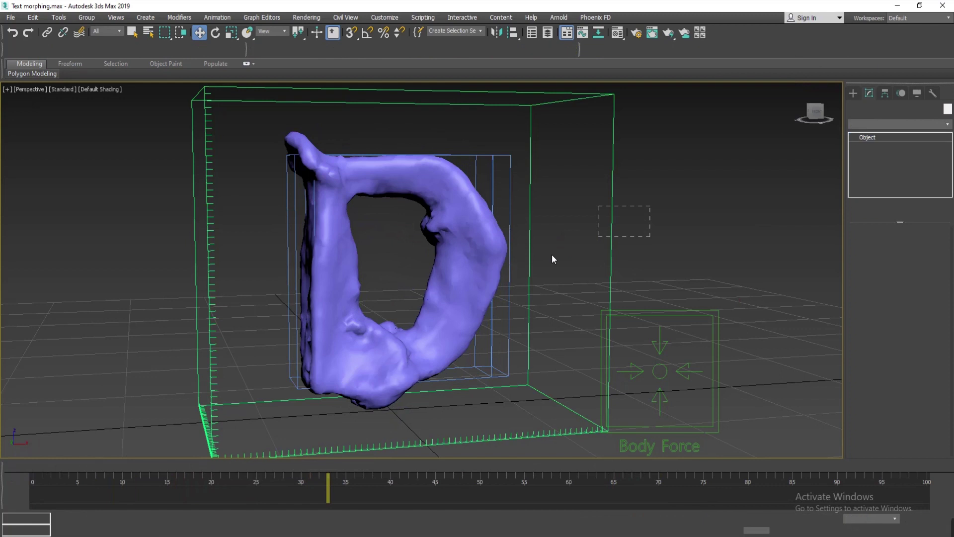
scroll(473, 277, up, 4)
middle_drag(443, 450, 539, 351)
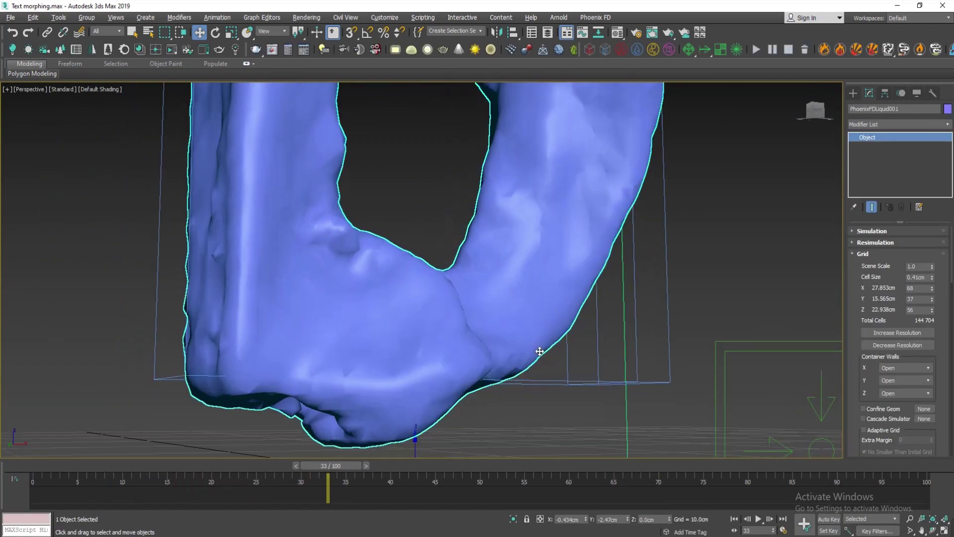
scroll(865, 299, down, 2)
scroll(871, 368, down, 1)
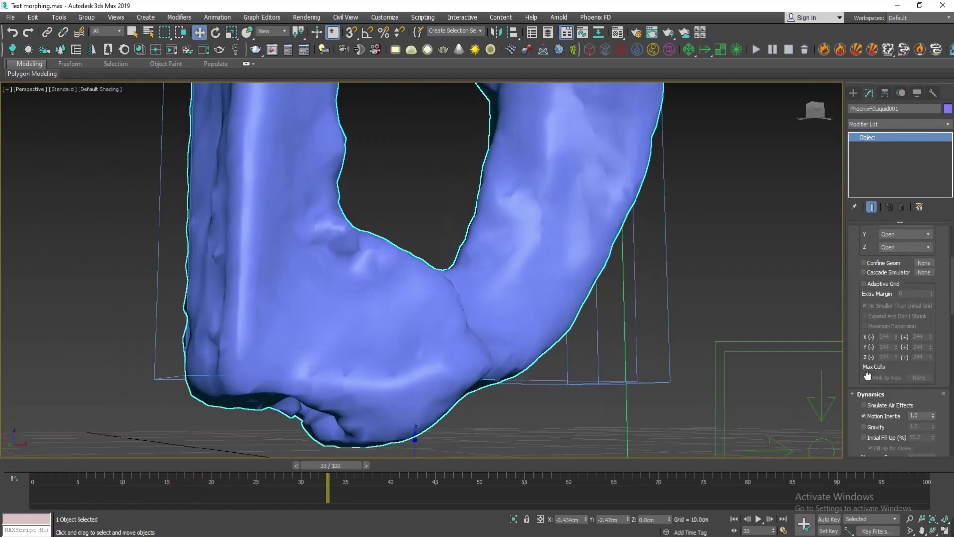
drag(872, 245, 863, 273)
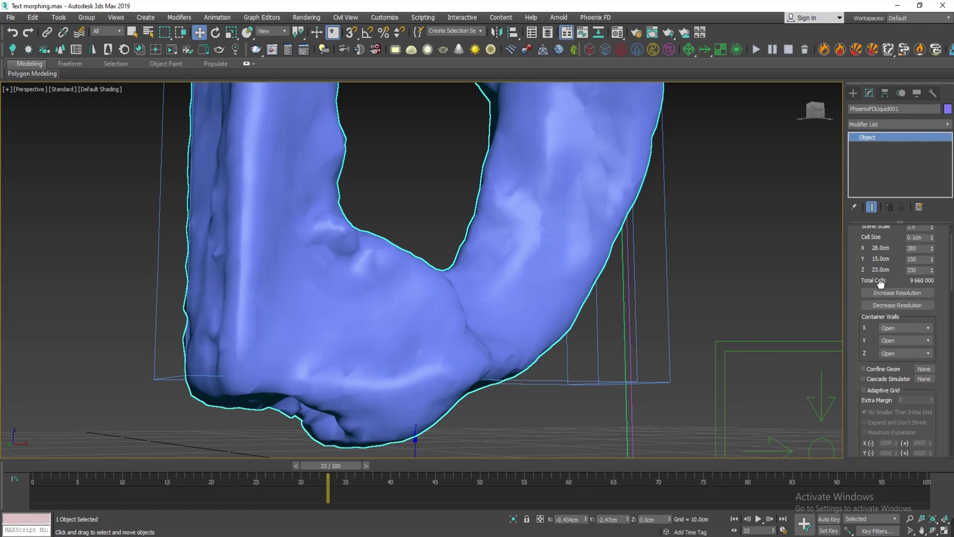
Return the timeline to frame 0 and run the liquid simulation with the finer grid
click(32, 482)
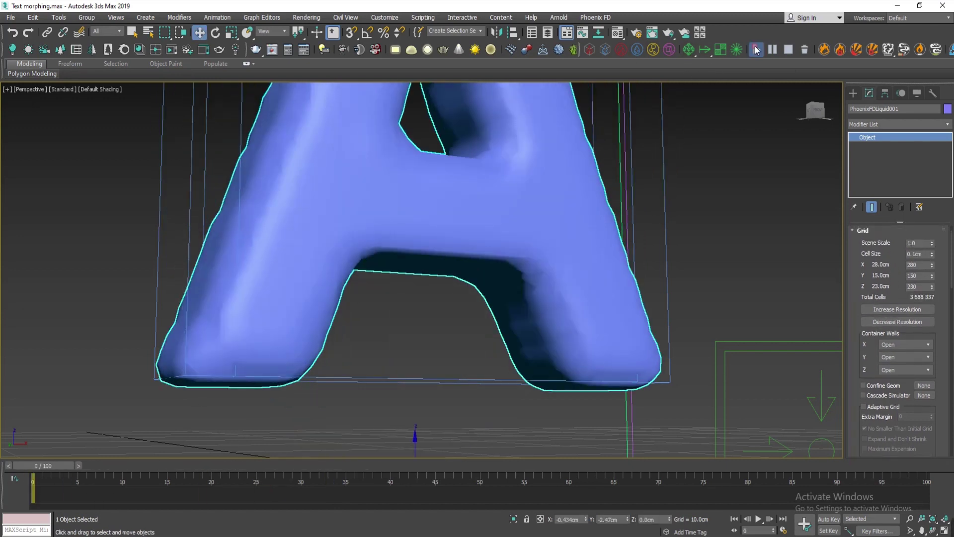
click(757, 50)
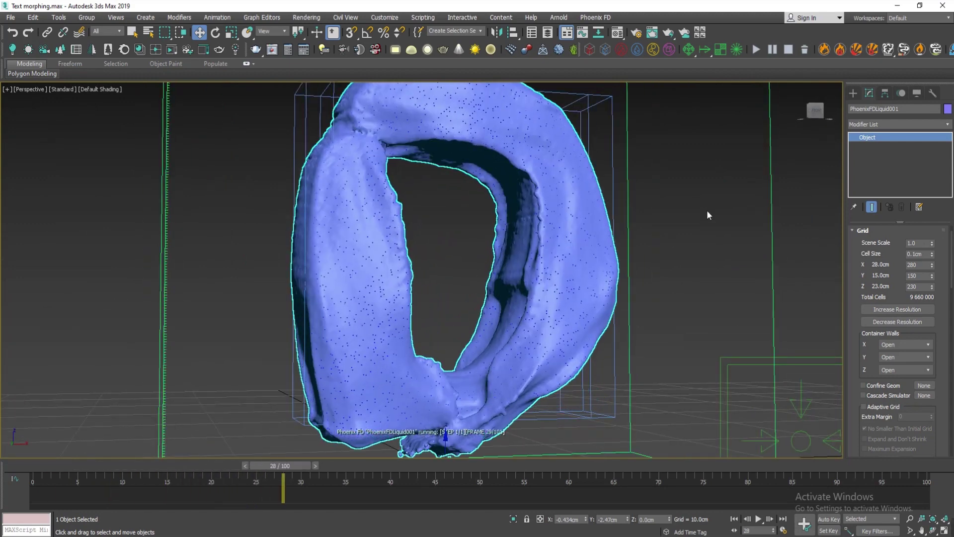
scroll(708, 211, down, 2)
alt+middle_drag(714, 201, 739, 222)
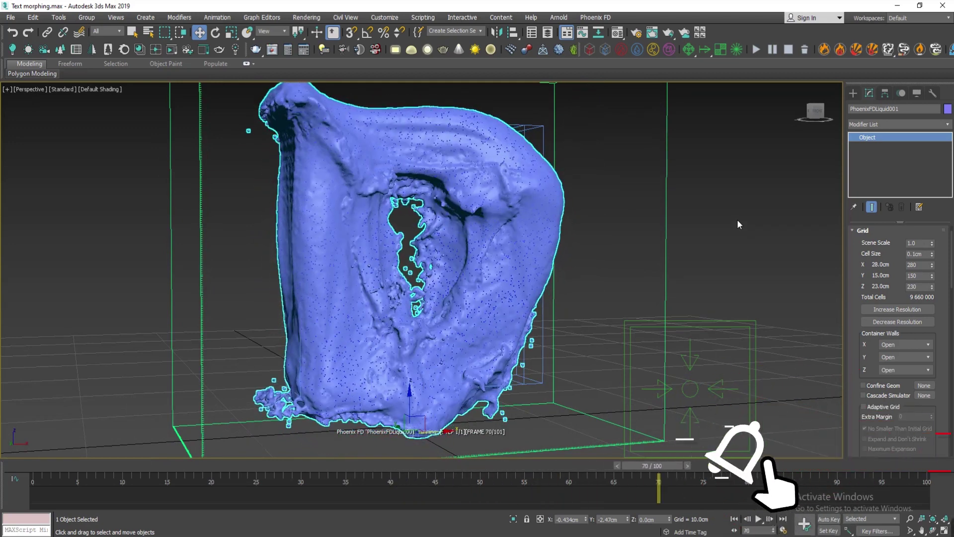
Return the timeline to frame 0 and set the liquid simulator's grid Cell Size to 0.3 cm
alt+middle_drag(738, 220, 583, 333)
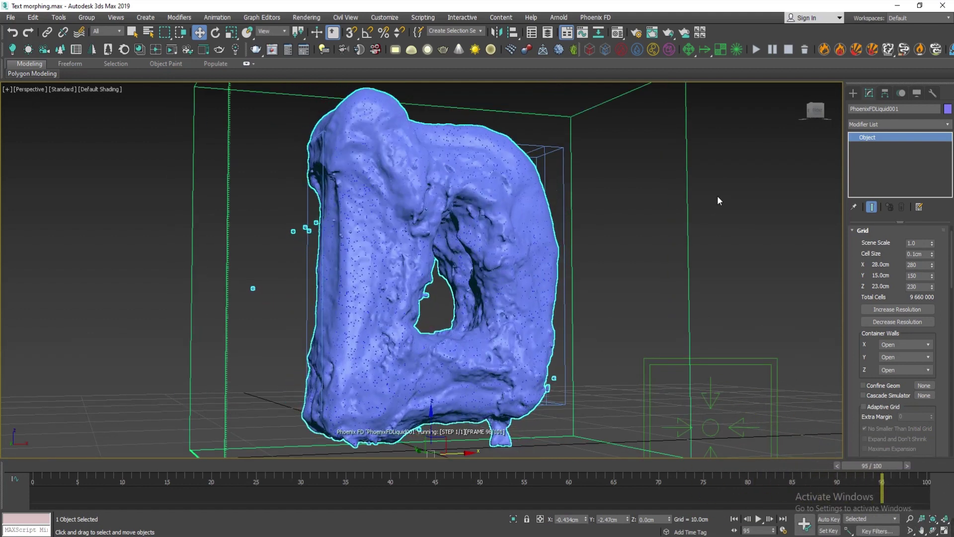
drag(25, 468, 5, 485)
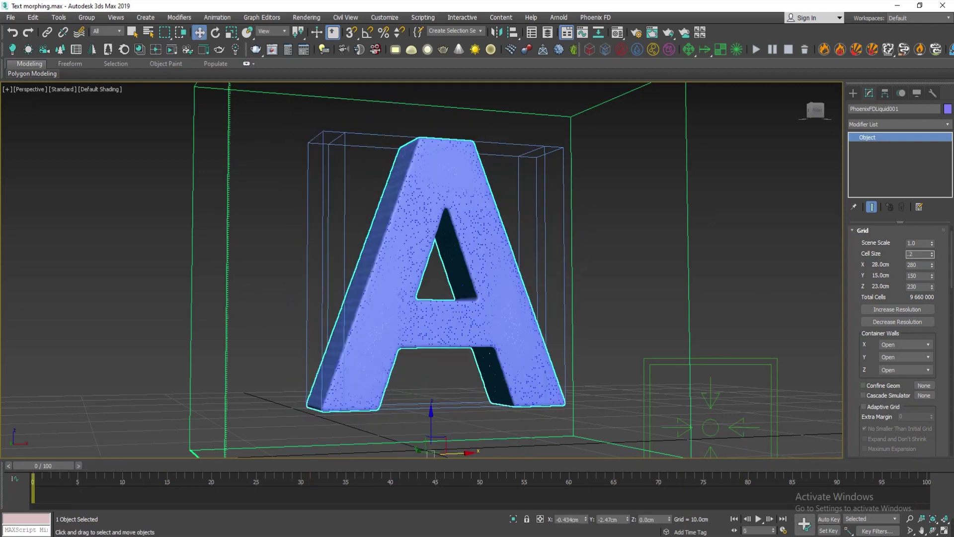
key(Return)
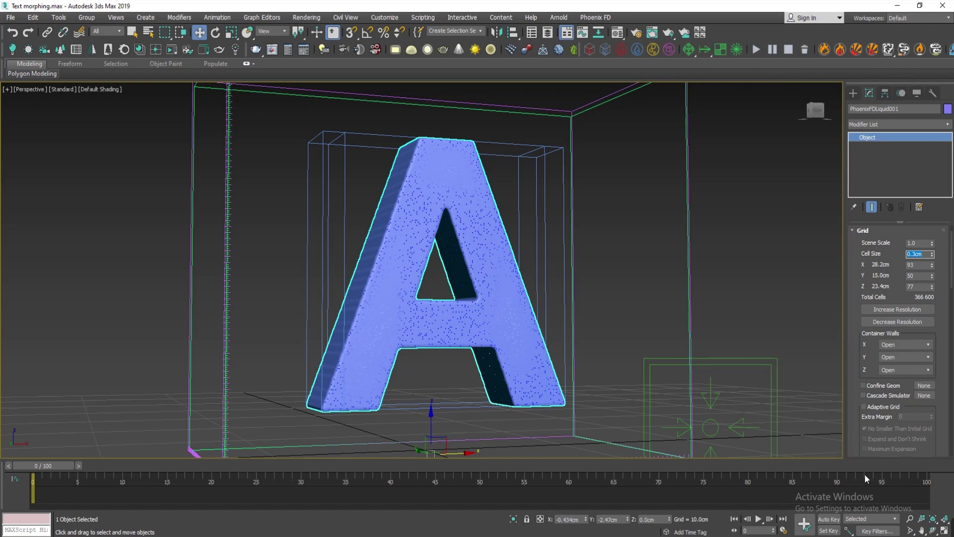
Set the animation length to 200 frames and run the liquid simulation
click(783, 530)
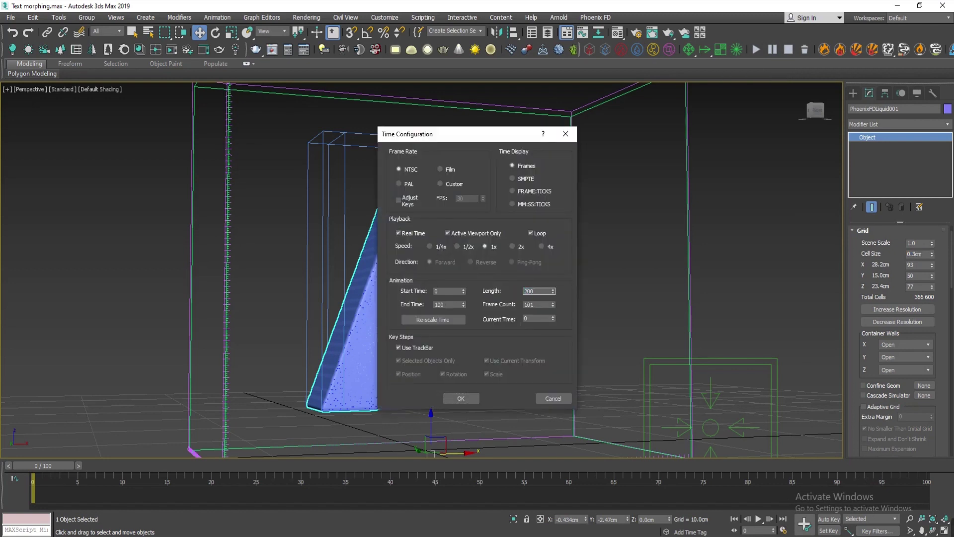
click(461, 398)
click(756, 49)
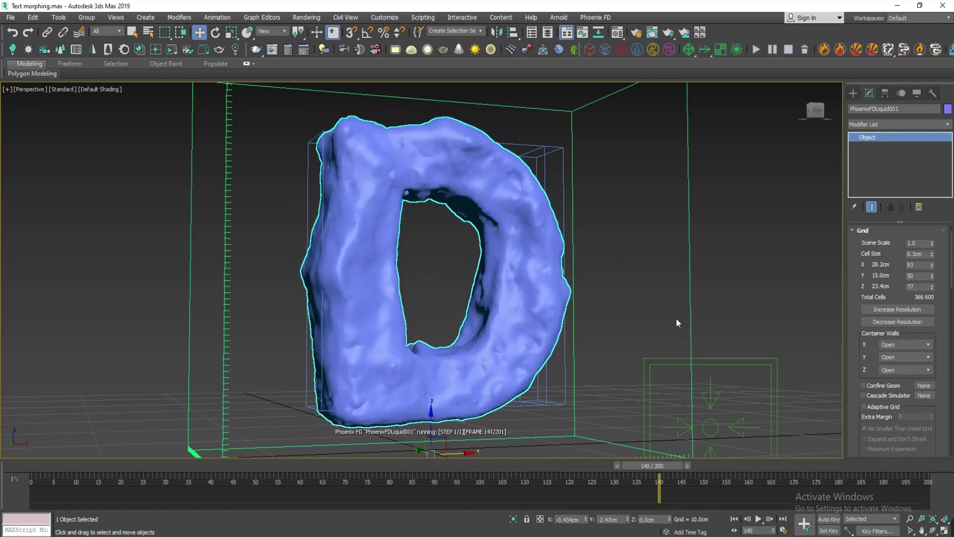
Set the grid Cell Size to 0.23 cm, run the simulation from frame 0 and stop it at about frame 54
drag(696, 464, 13, 481)
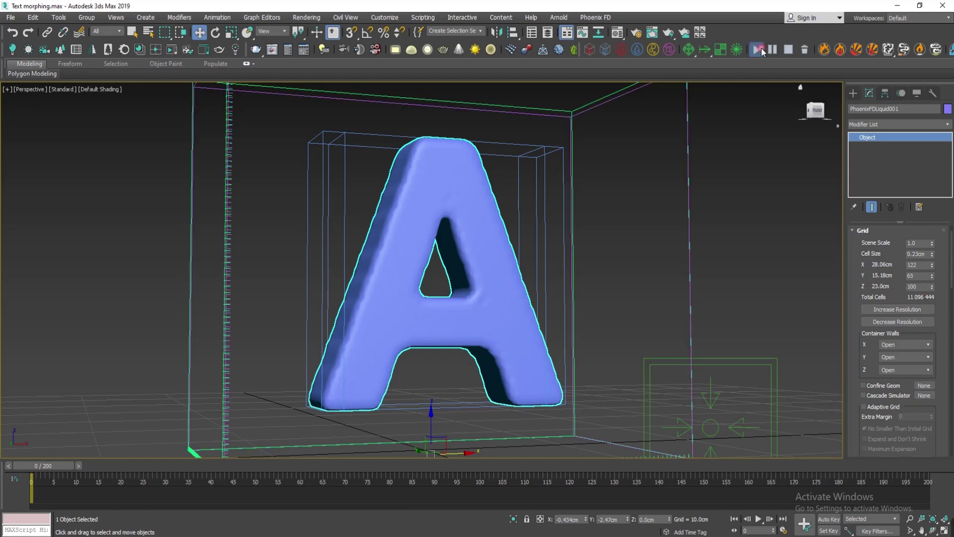
click(762, 49)
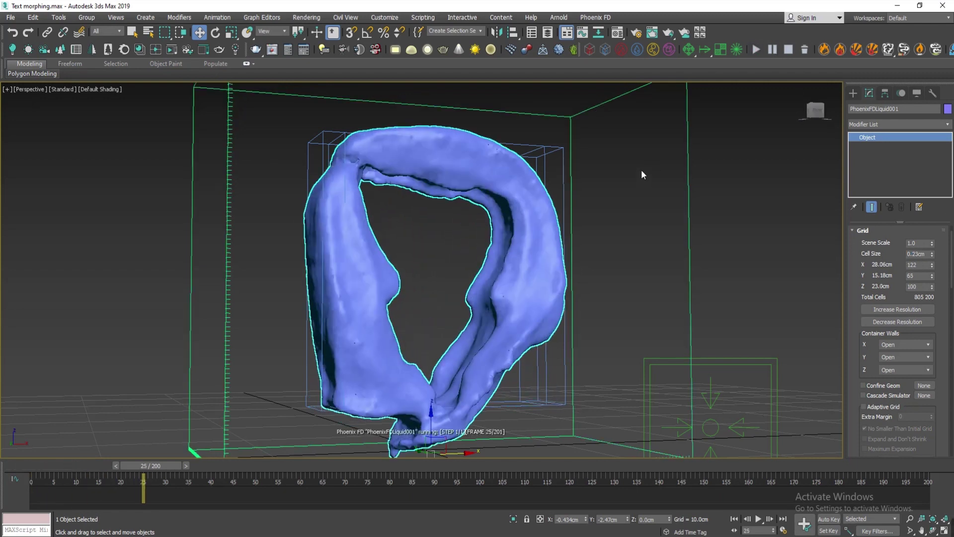
click(788, 49)
In the liquid simulator's rendering settings, set mesh Smoothness to 2 and enable Use Liquid Particles
middle_drag(482, 313, 571, 244)
scroll(549, 277, up, 4)
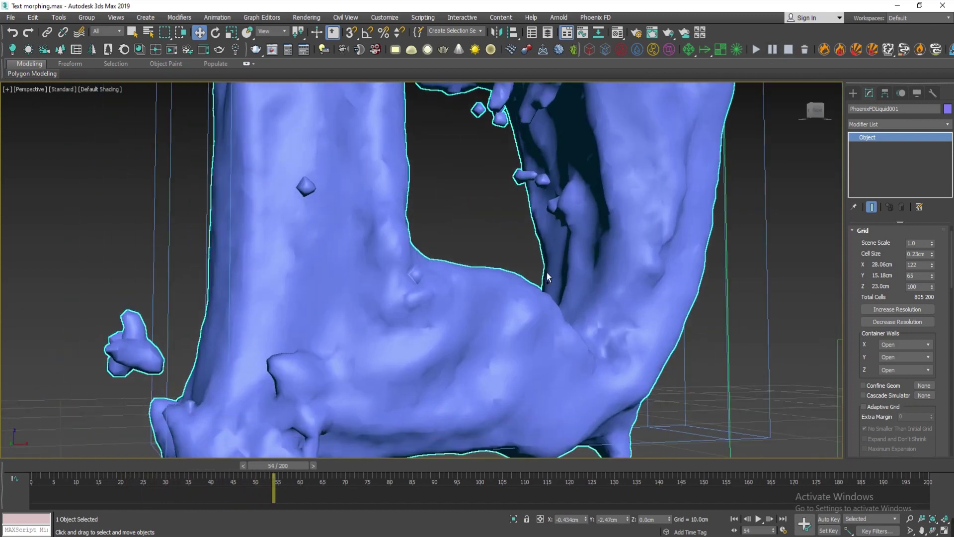
scroll(867, 299, down, 10)
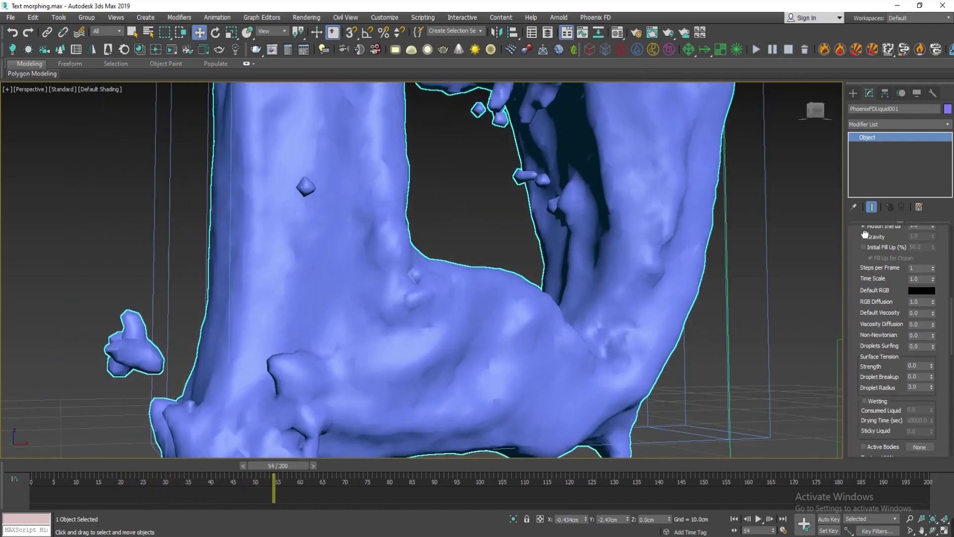
scroll(872, 283, down, 4)
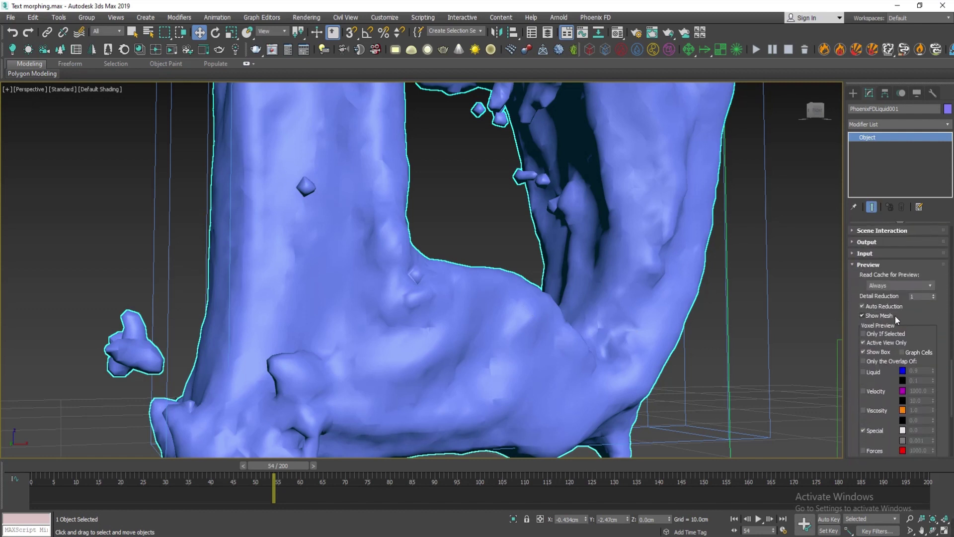
scroll(895, 303, down, 3)
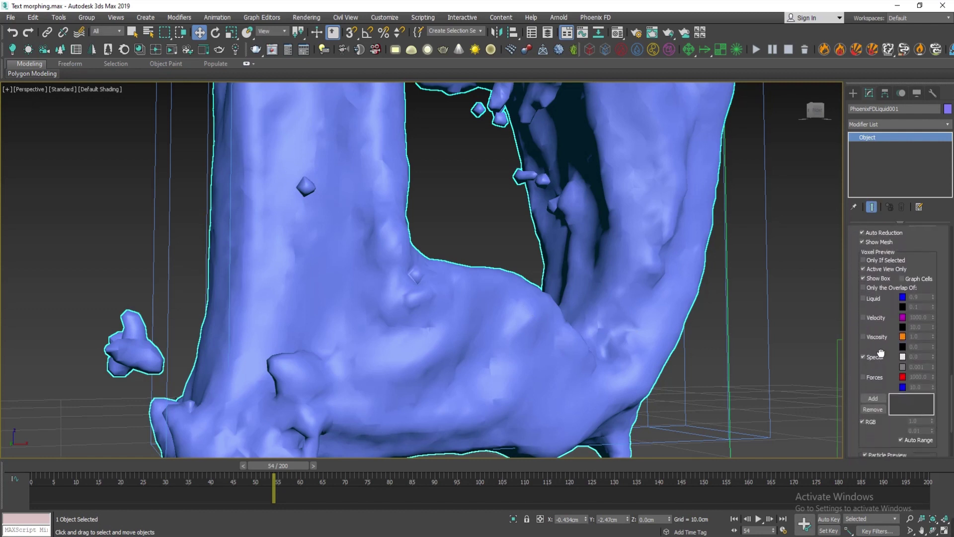
drag(881, 353, 877, 224)
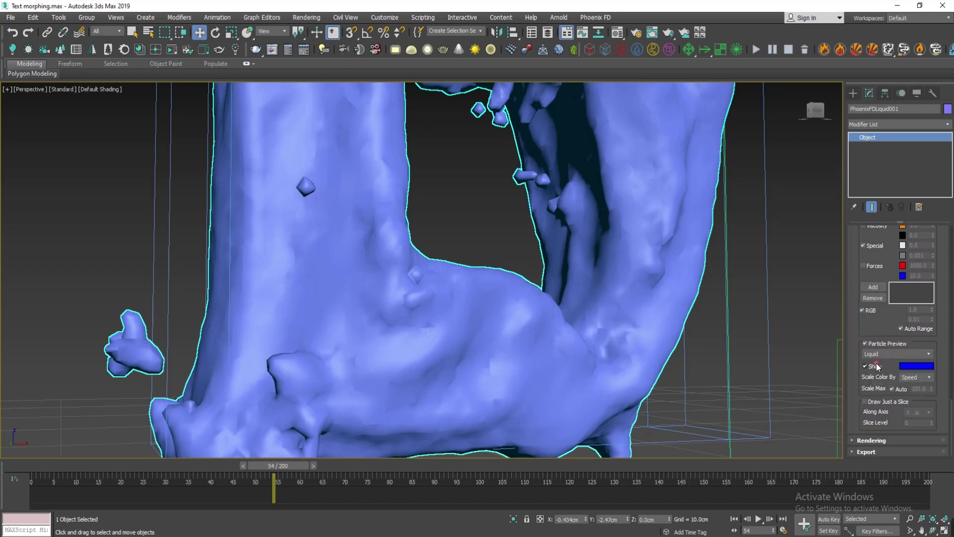
click(889, 439)
mouse_move(884, 280)
mouse_down()
mouse_move(884, 333)
mouse_move(887, 271)
mouse_up()
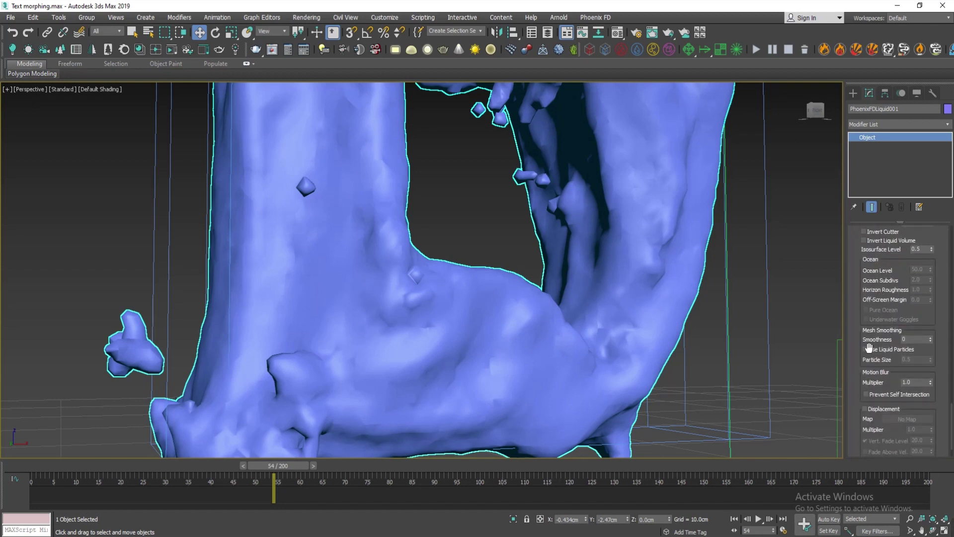
drag(872, 345, 869, 314)
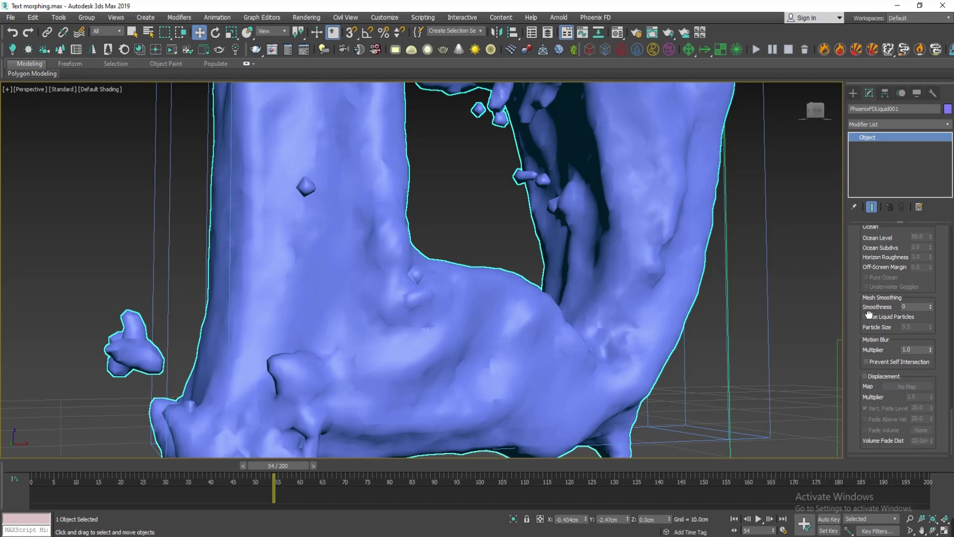
click(931, 306)
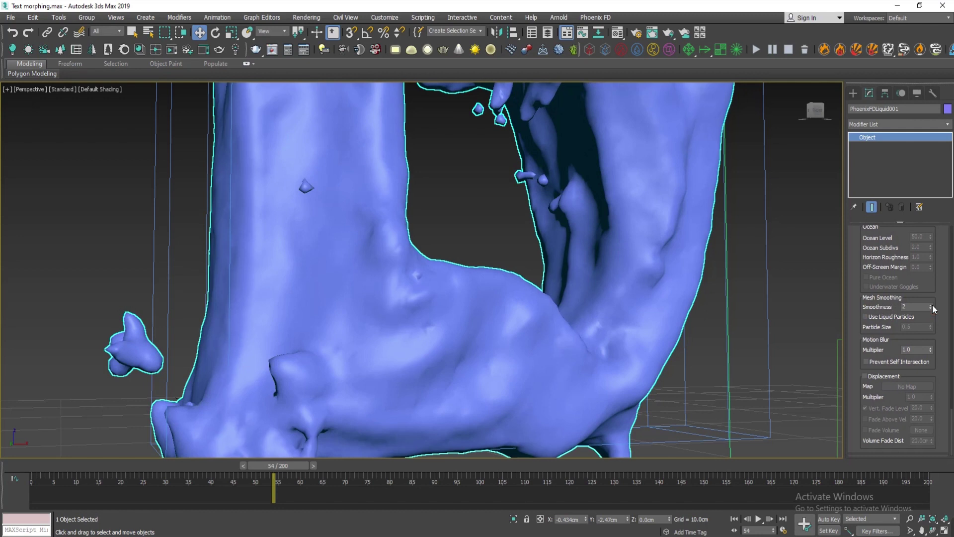
click(875, 316)
scroll(497, 278, down, 3)
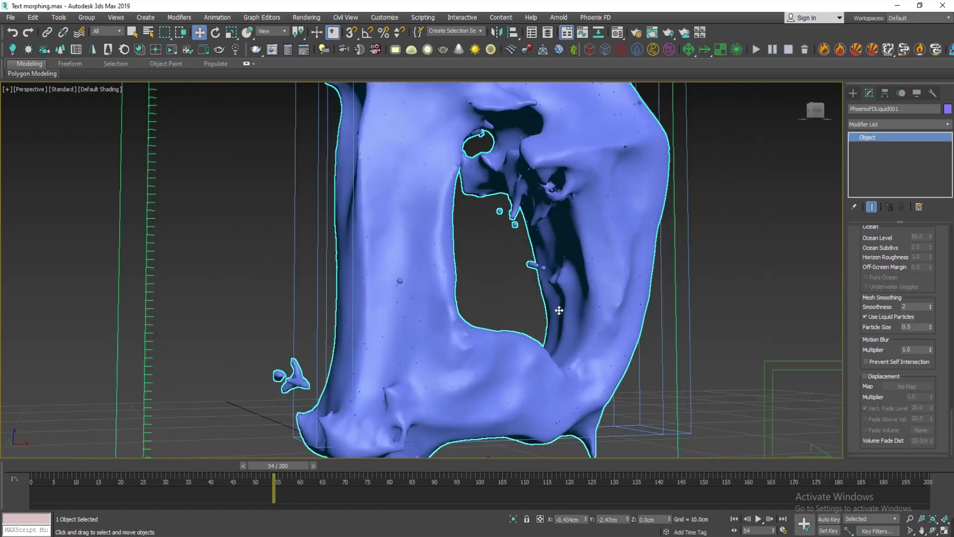
Return the timeline to frame 0 and rerun the liquid simulation with the smoothed mesh
scroll(578, 297, down, 4)
drag(272, 466, 39, 476)
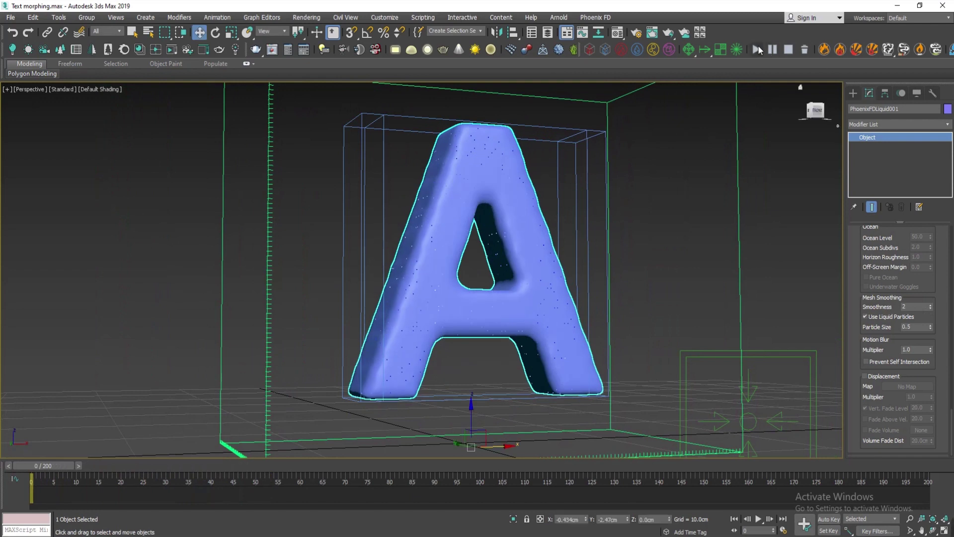
click(757, 48)
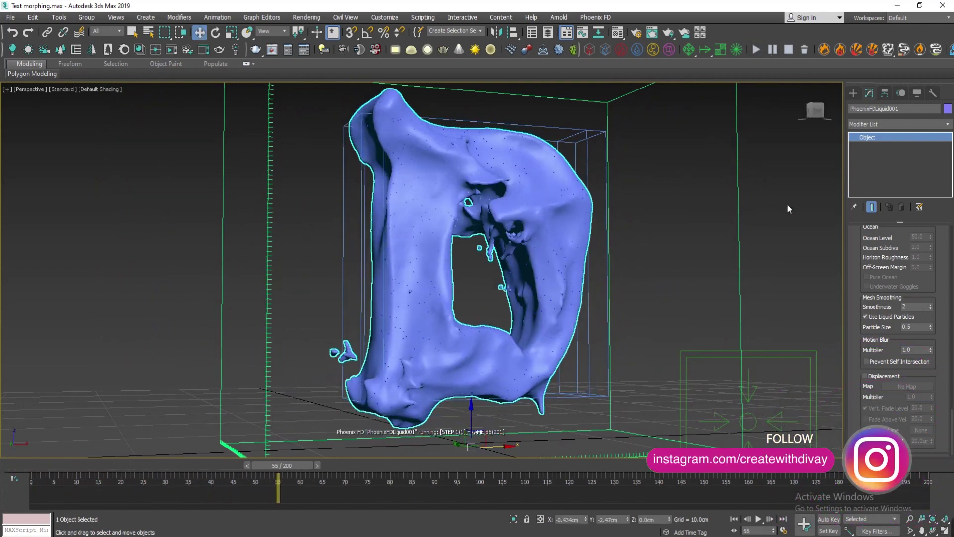
alt+middle_drag(614, 254, 483, 314)
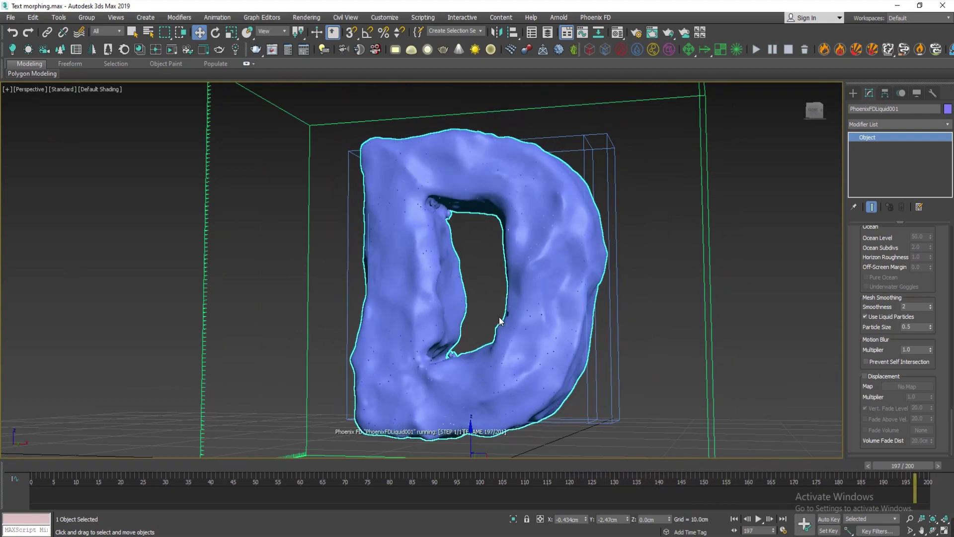
Deselect the simulator, play the morph animation from frame 0 to review it, and return the timeline to frame 0
mouse_move(28, 466)
mouse_down()
mouse_move(145, 454)
mouse_move(522, 449)
mouse_move(821, 451)
mouse_move(902, 467)
mouse_move(16, 472)
mouse_up()
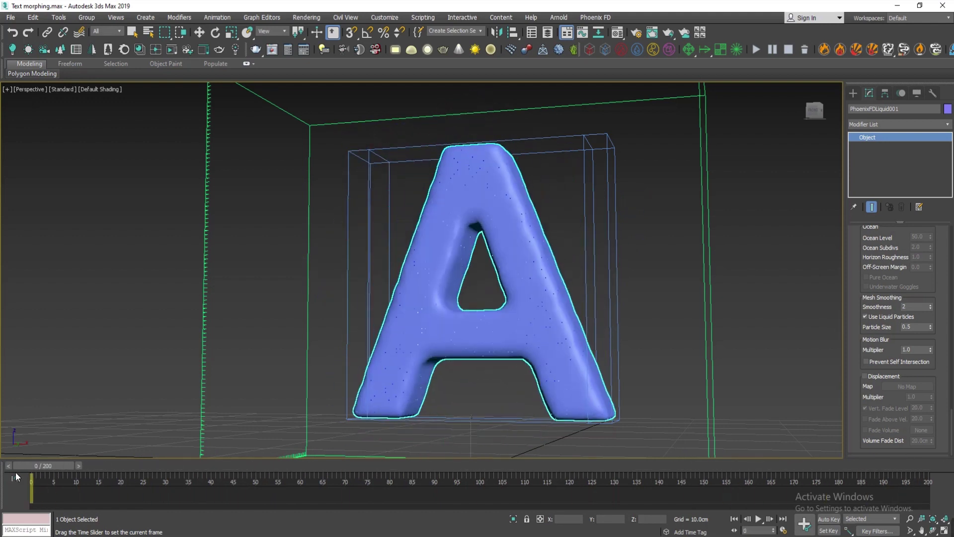
alt+middle_drag(306, 325, 370, 336)
scroll(370, 336, up, 1)
click(670, 202)
scroll(489, 301, down, 3)
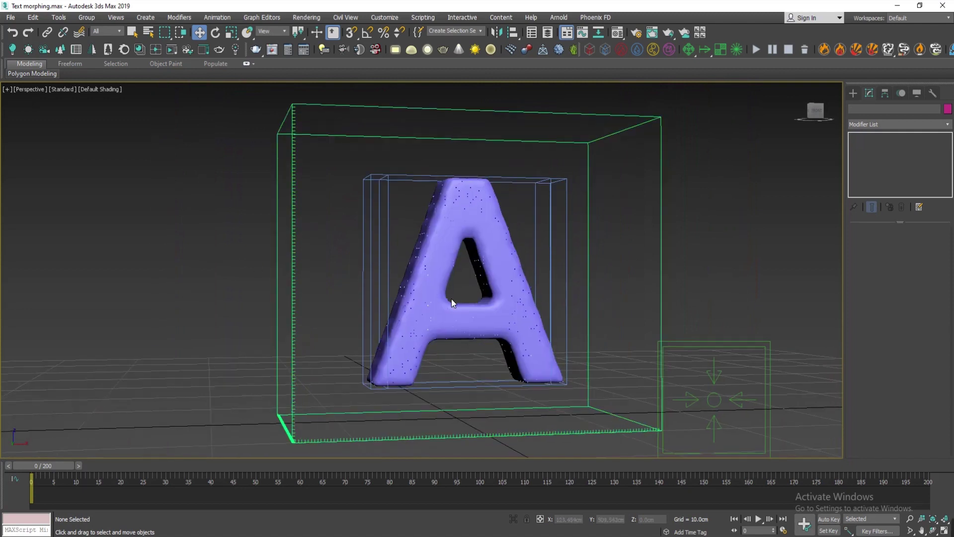
scroll(463, 314, up, 3)
alt+middle_drag(465, 315, 490, 319)
drag(45, 467, 19, 477)
alt+middle_drag(572, 309, 536, 335)
click(759, 519)
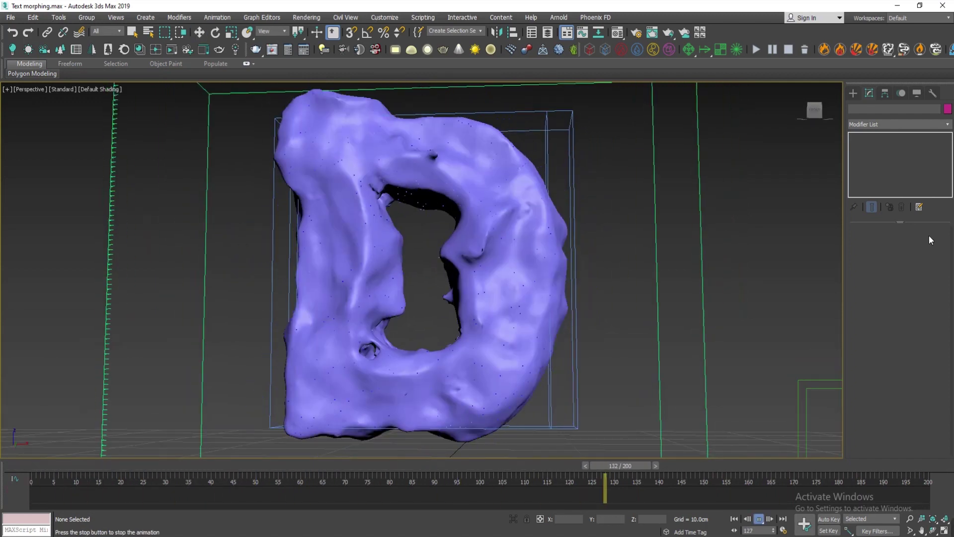
drag(97, 468, 23, 469)
scroll(606, 174, down, 5)
middle_drag(605, 174, 532, 233)
alt+middle_drag(532, 233, 526, 266)
scroll(526, 266, up, 2)
scroll(526, 271, up, 4)
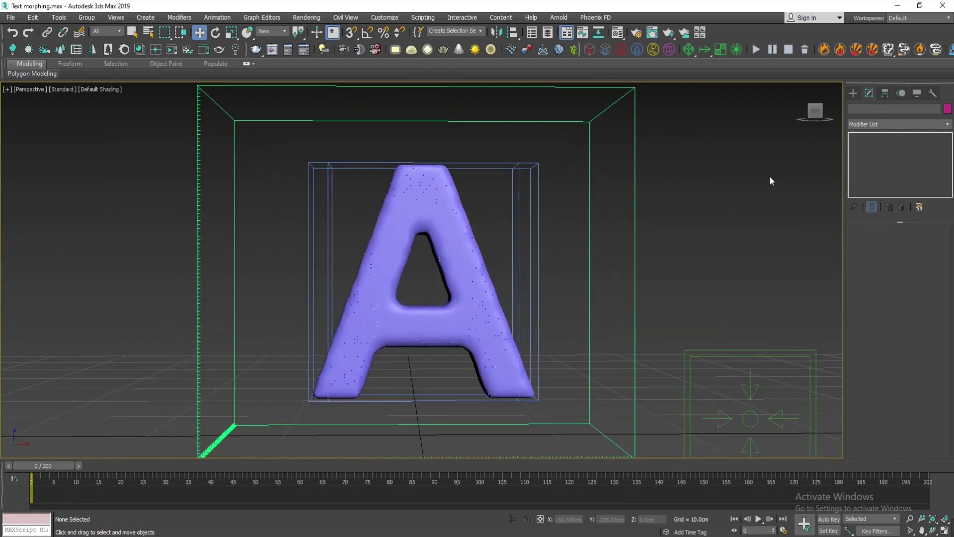
Create a targeted Physical camera in the top view at about Y -23.4 cm, aimed straight at the letter
click(853, 93)
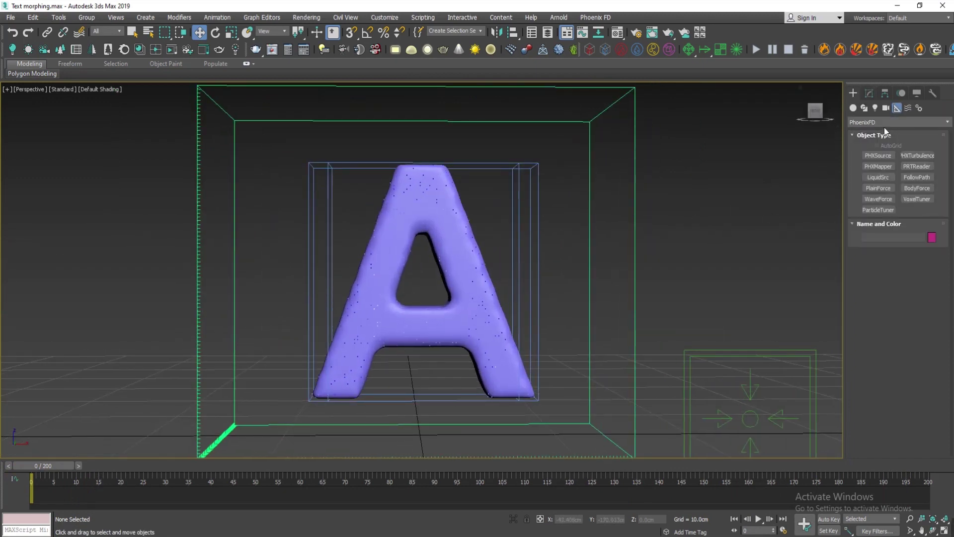
click(886, 108)
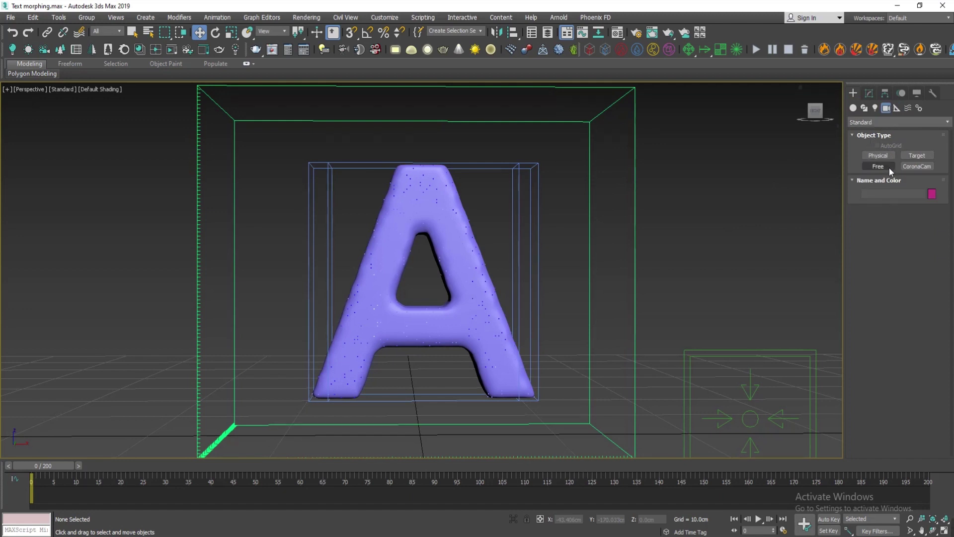
click(876, 160)
middle_drag(475, 283, 501, 289)
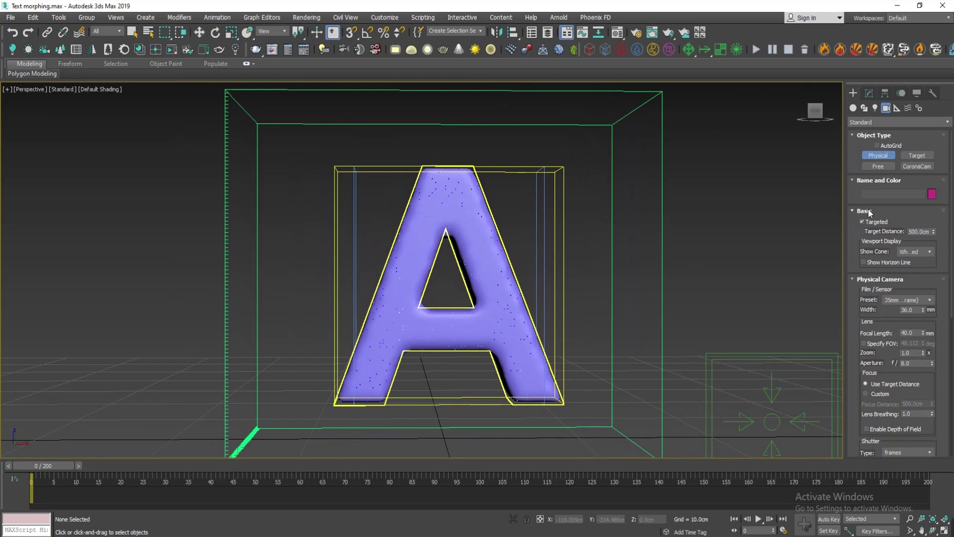
key(alt+w)
middle_click(628, 166)
key(alt+w)
scroll(629, 249, up, 3)
middle_drag(550, 249, 600, 284)
key(alt+w)
middle_click(346, 221)
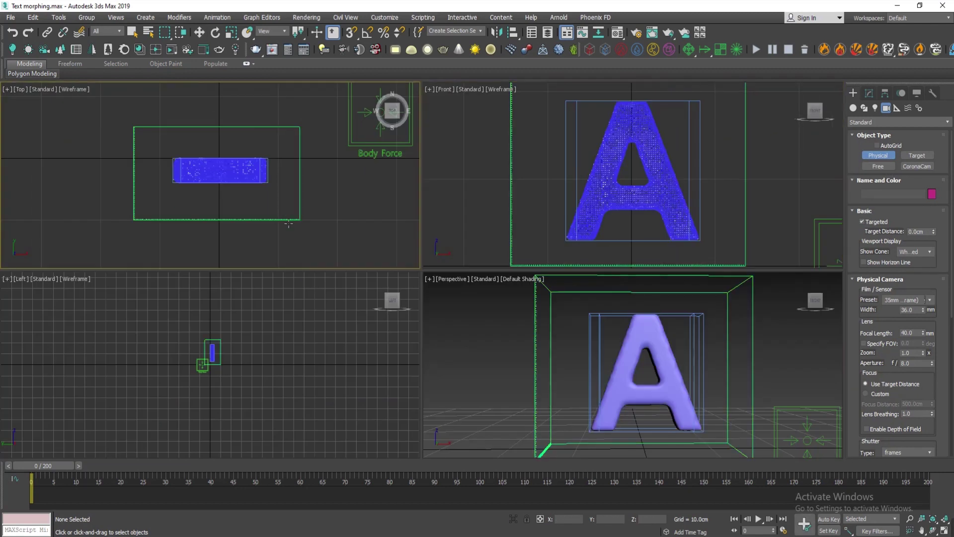
key(alt+w)
scroll(347, 220, down, 2)
middle_drag(502, 408, 470, 343)
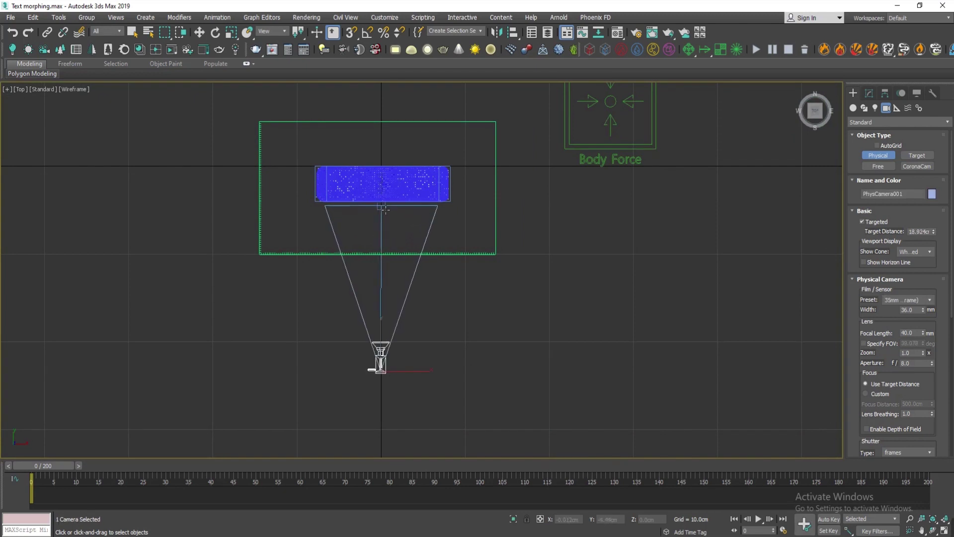
right_click(436, 348)
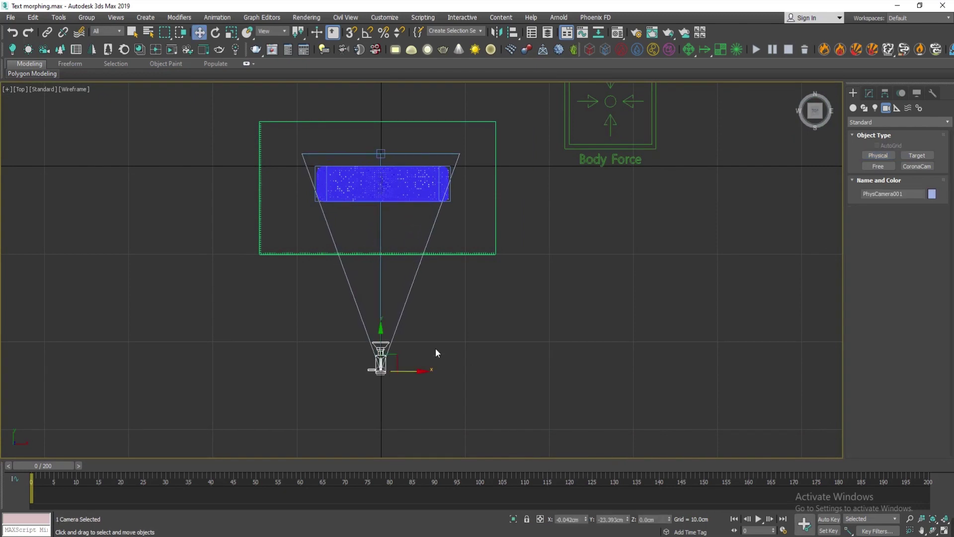
middle_drag(435, 348, 437, 354)
Select the camera with its target and raise both to the letter's mid-height in the front view
click(391, 230)
click(383, 233)
middle_drag(441, 313, 503, 313)
key(alt+w)
middle_click(570, 202)
key(alt+w)
scroll(498, 373, down, 5)
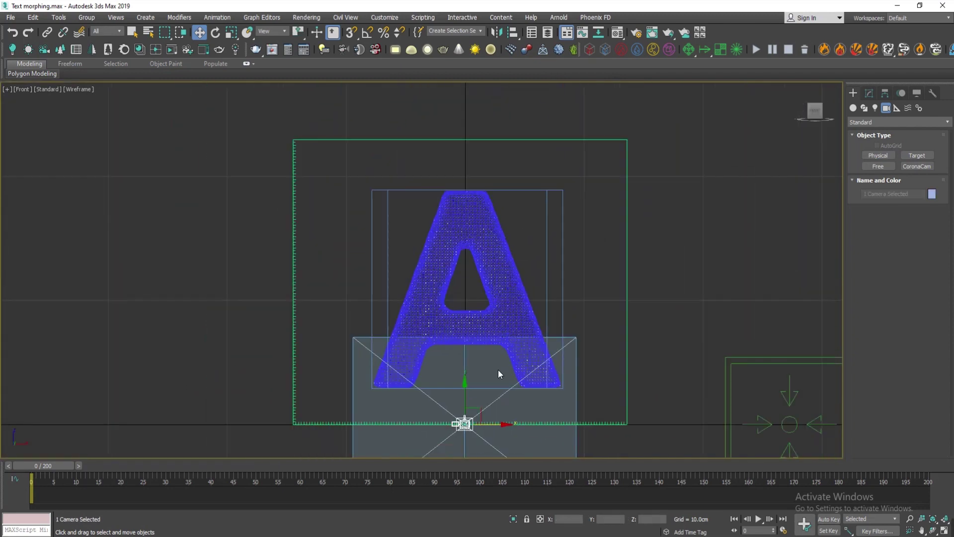
drag(479, 336, 482, 245)
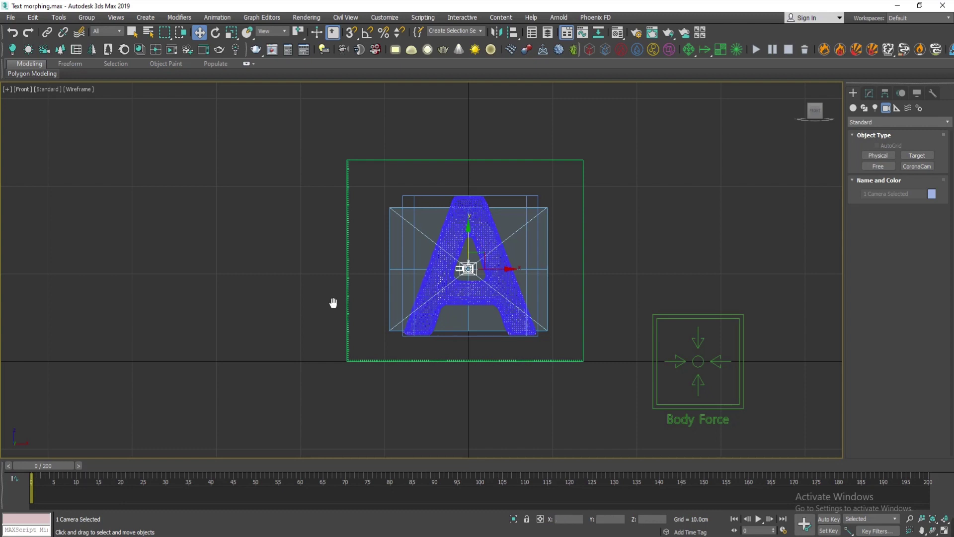
key(alt+w)
key(alt+w)
scroll(413, 353, up, 5)
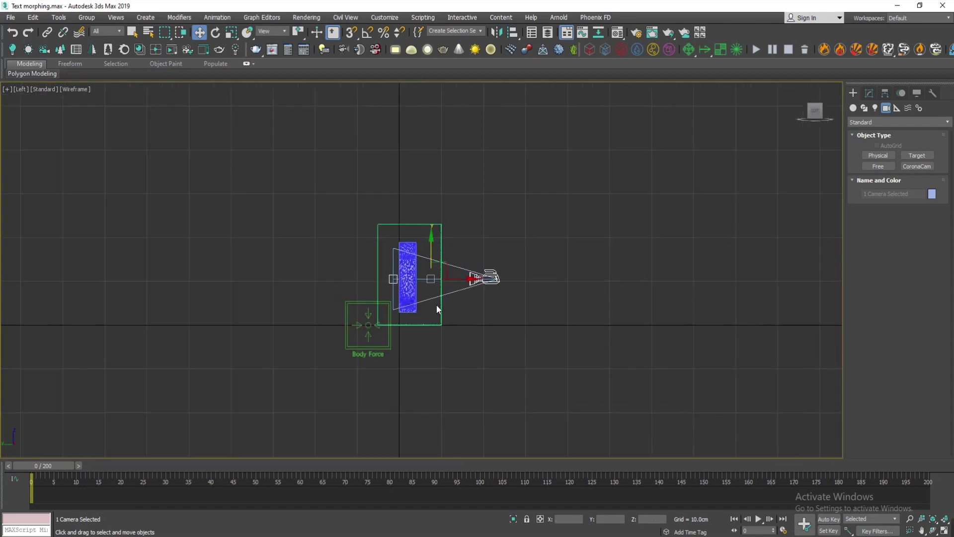
key(alt+w)
right_click(507, 317)
key(alt+w)
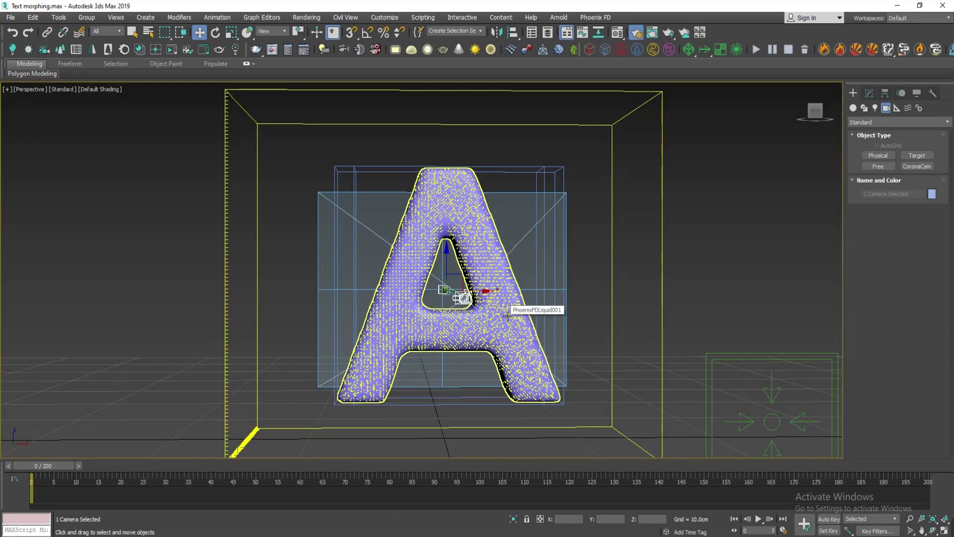
Set the renderer to Redshift Renderer and switch the render output to a widescreen size
key(F10)
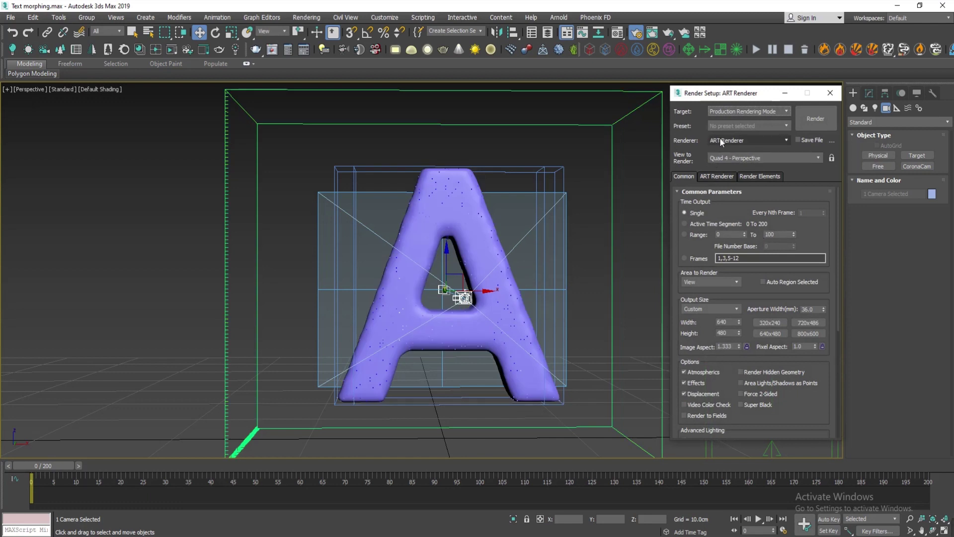
click(746, 139)
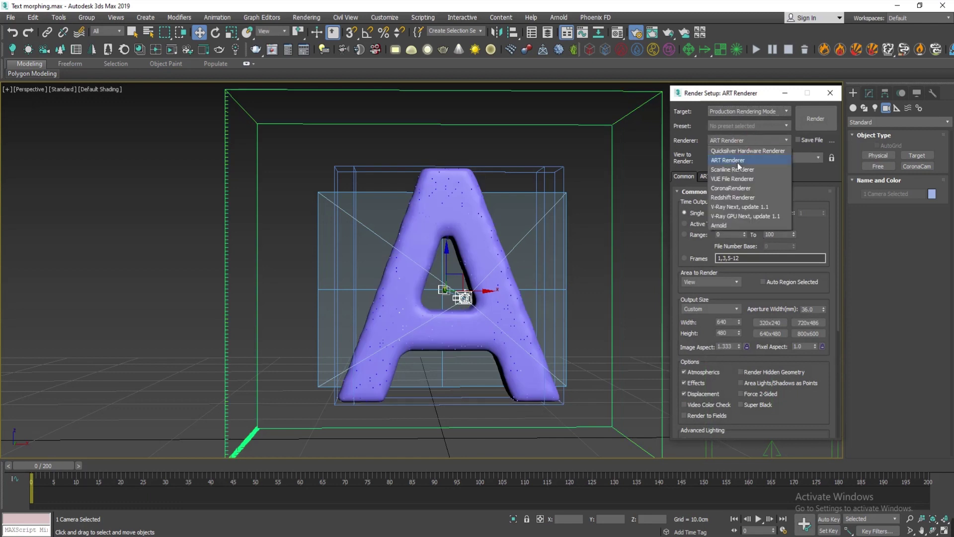
click(732, 198)
drag(741, 96, 692, 96)
click(701, 327)
click(672, 323)
click(662, 420)
click(720, 332)
click(711, 403)
click(785, 93)
Create a ground plane in the top view, about 43 cm long and 70 cm wide, centred in X under the letter
middle_drag(620, 268, 606, 263)
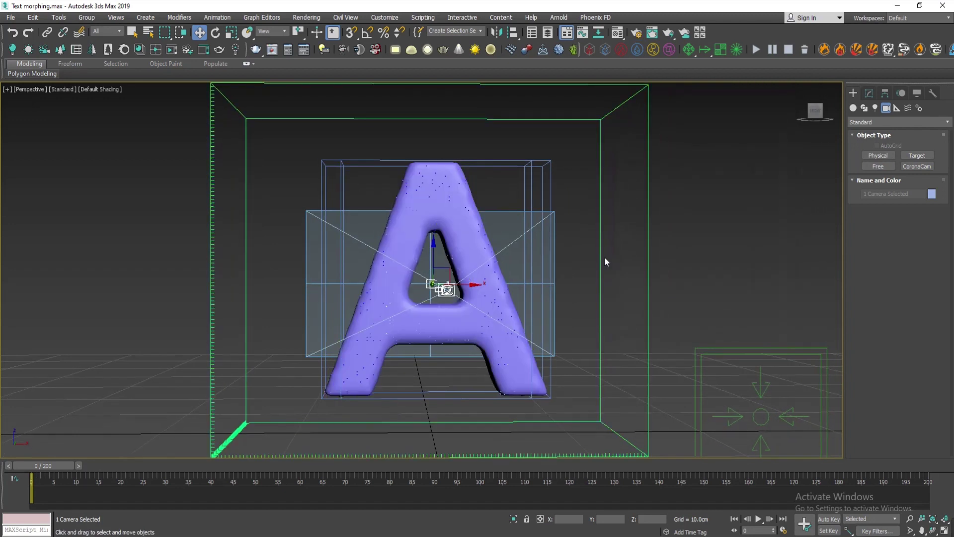
click(604, 256)
click(853, 107)
click(875, 123)
click(875, 130)
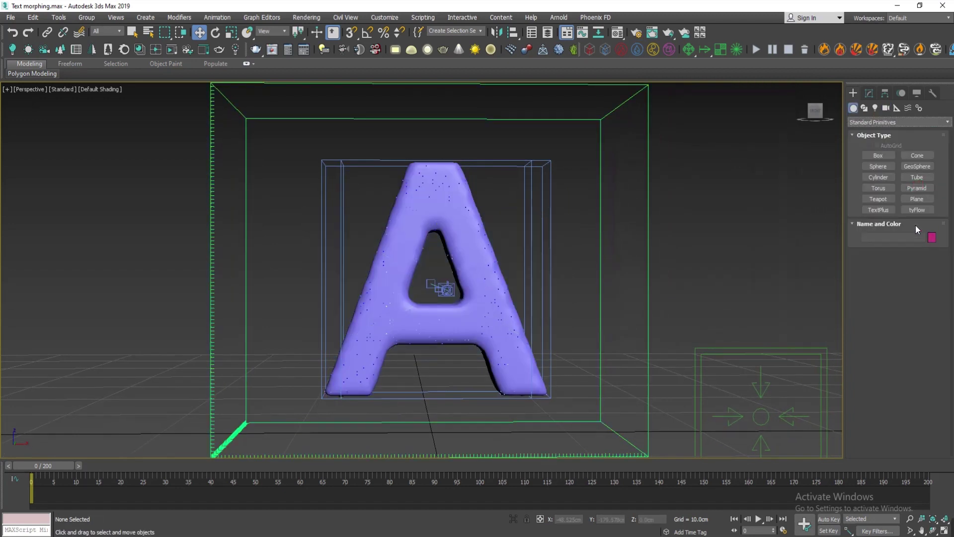
click(916, 198)
key(alt+w)
middle_click(283, 192)
key(alt+w)
middle_drag(450, 232, 384, 297)
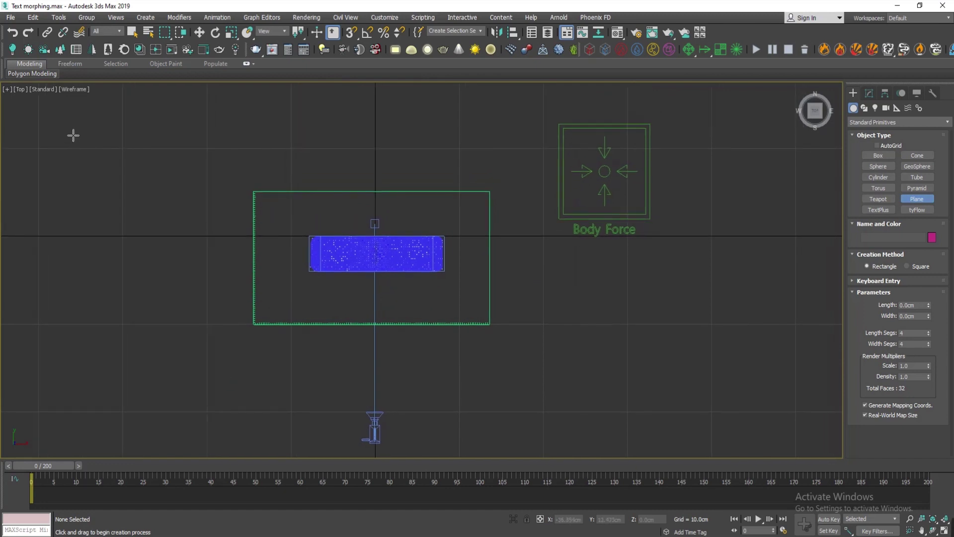
drag(80, 127, 677, 513)
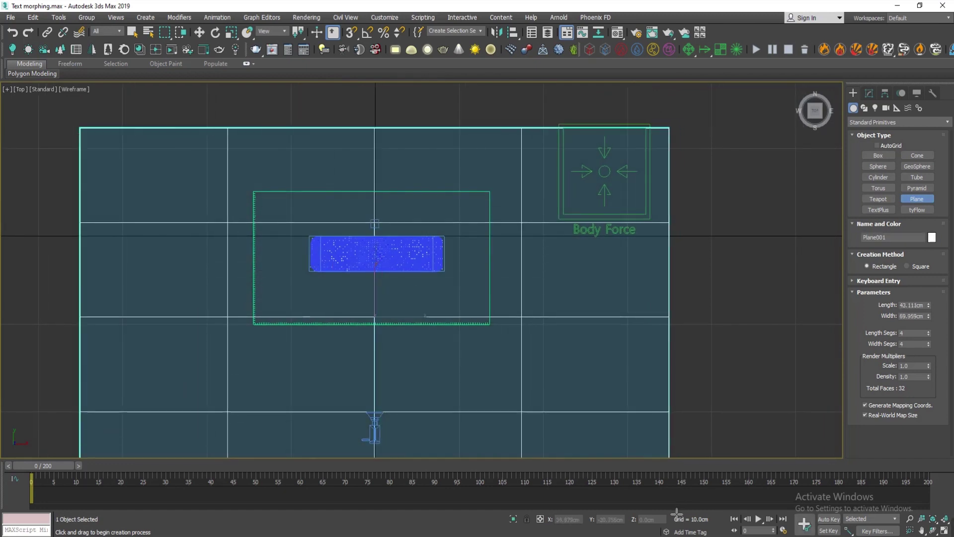
key(w)
scroll(464, 330, down, 5)
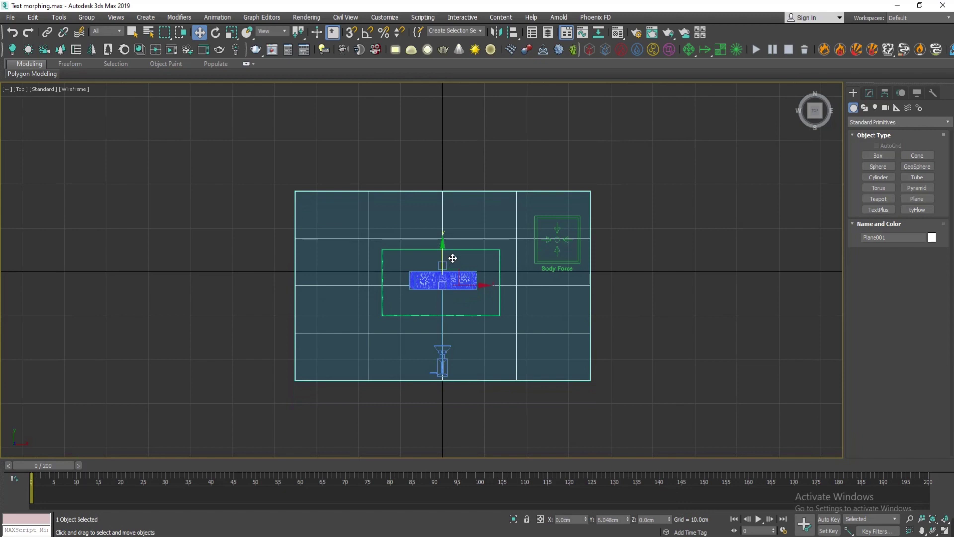
Set the plane's length and width segments to 1 and convert it to Editable Poly
click(869, 94)
right_click(550, 246)
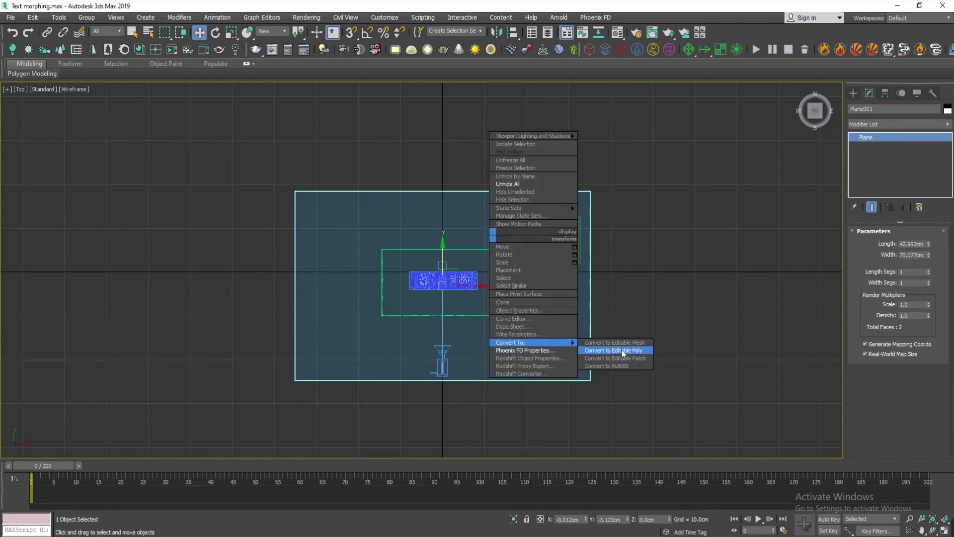
click(622, 351)
Extend the plane's back edge upward into a tall wall and widen the backdrop to about twice its width along X
click(886, 244)
key(f)
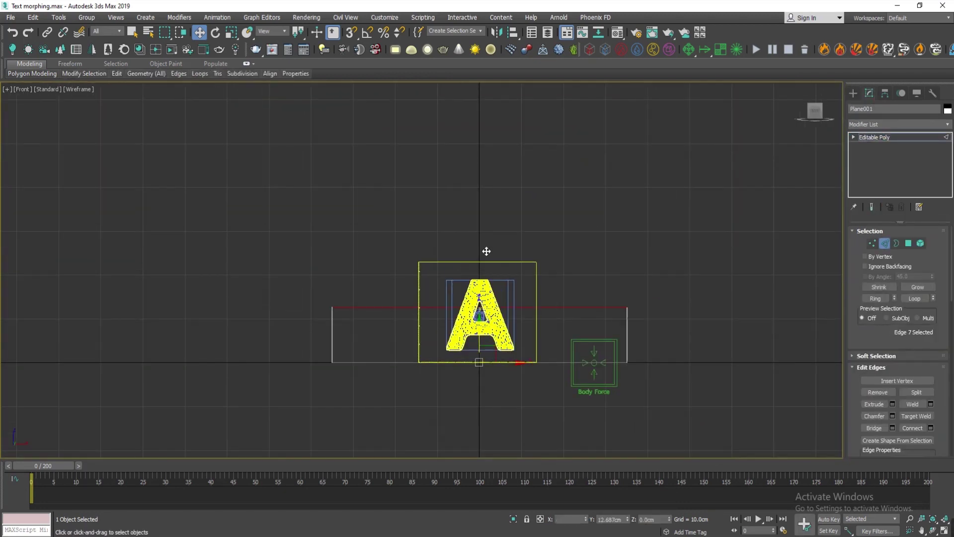
click(894, 139)
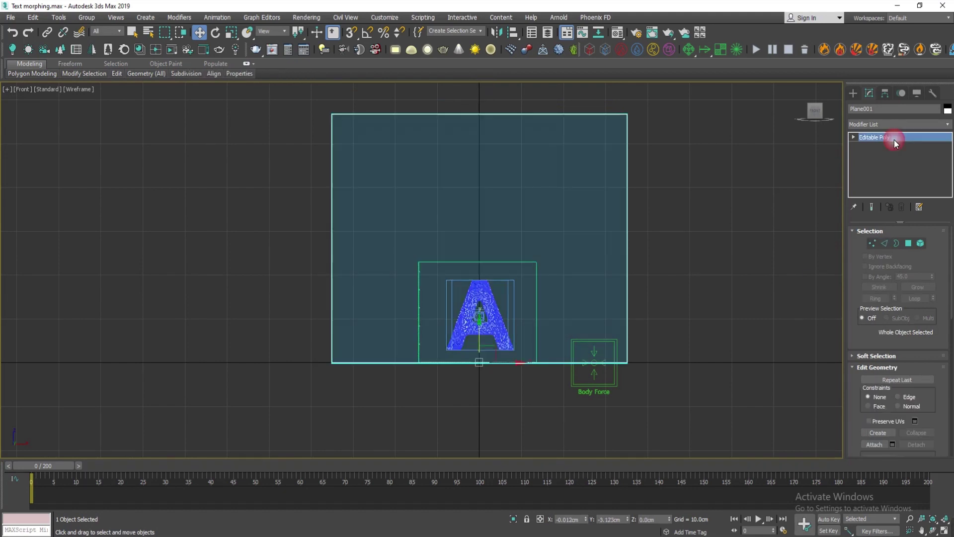
drag(529, 368, 570, 372)
key(w)
middle_drag(570, 371, 524, 340)
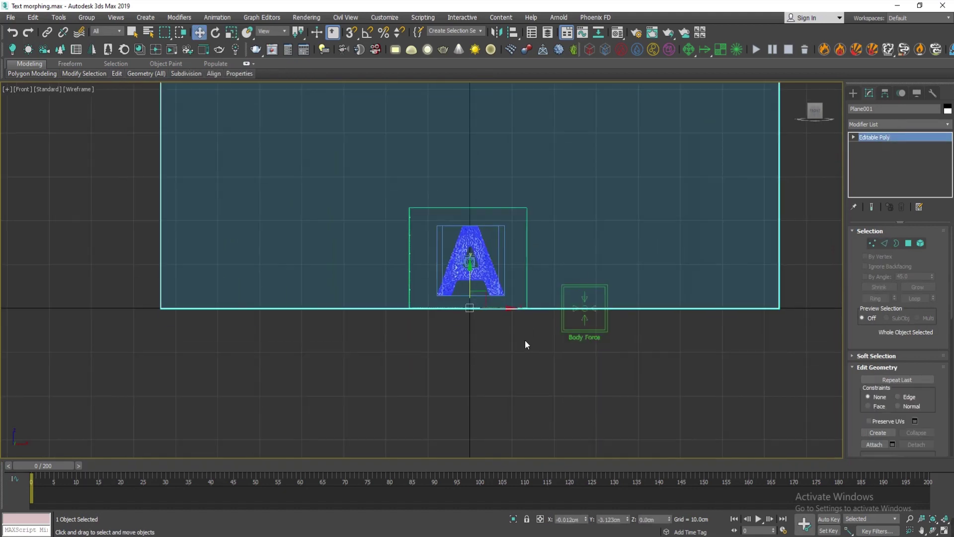
Show the scene through the Physical camera with default shading and the safe frame turned on
key(alt+w)
key(alt+w)
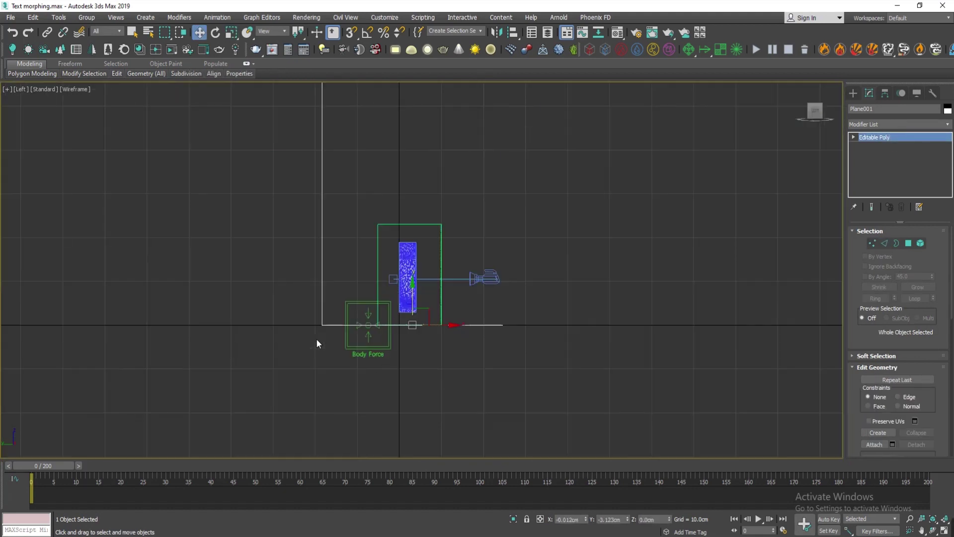
key(c)
click(171, 132)
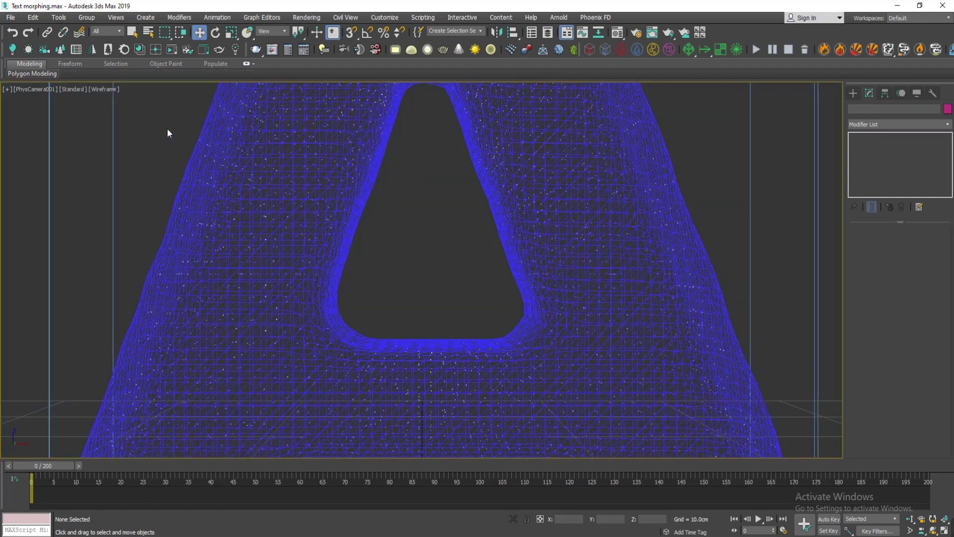
key(F3)
click(31, 90)
click(67, 258)
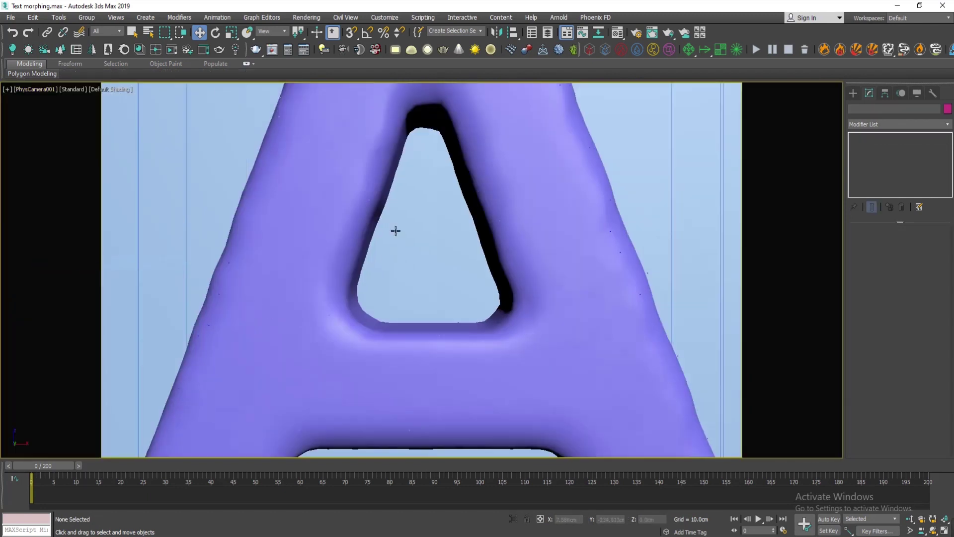
Pull the camera back from the letter and shift it to the letter's left side in the top view
key(alt+w)
click(214, 220)
middle_drag(234, 202, 241, 156)
drag(225, 147, 225, 203)
drag(258, 239, 193, 236)
Turn on Auto Key and animate the camera to the letter's right side at frame 200
click(829, 519)
drag(60, 466, 919, 465)
middle_drag(193, 236, 193, 230)
drag(192, 230, 212, 230)
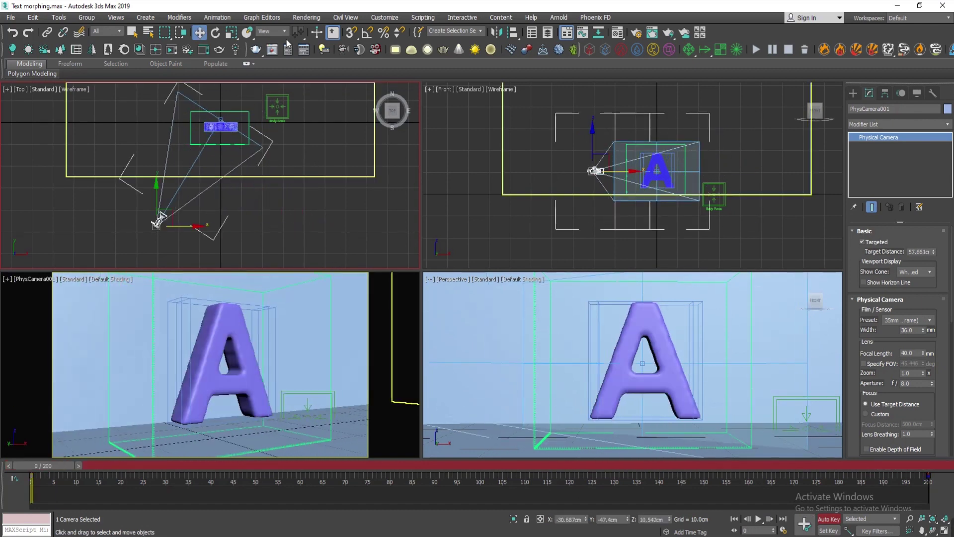
At frame 0, move the camera closer to the letter and raise it along its local axes
middle_drag(145, 261, 164, 239)
drag(161, 236, 171, 219)
middle_drag(606, 149, 611, 157)
drag(611, 157, 610, 132)
middle_drag(183, 215, 194, 198)
drag(194, 199, 196, 194)
middle_drag(616, 132, 616, 123)
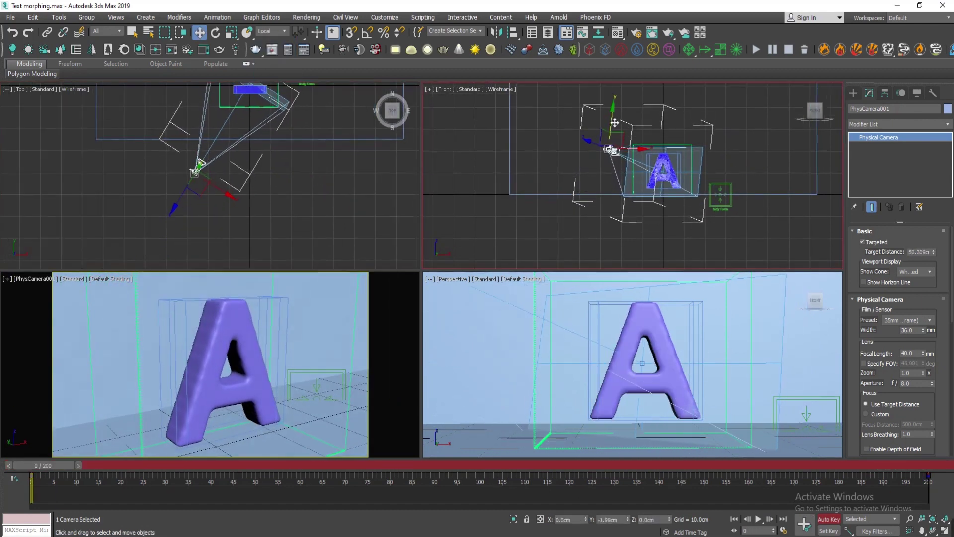
At frame 200, move the camera closer along its local Z axis and shift its target about 2.6 cm in negative X
drag(68, 466, 486, 438)
key(End)
key(w)
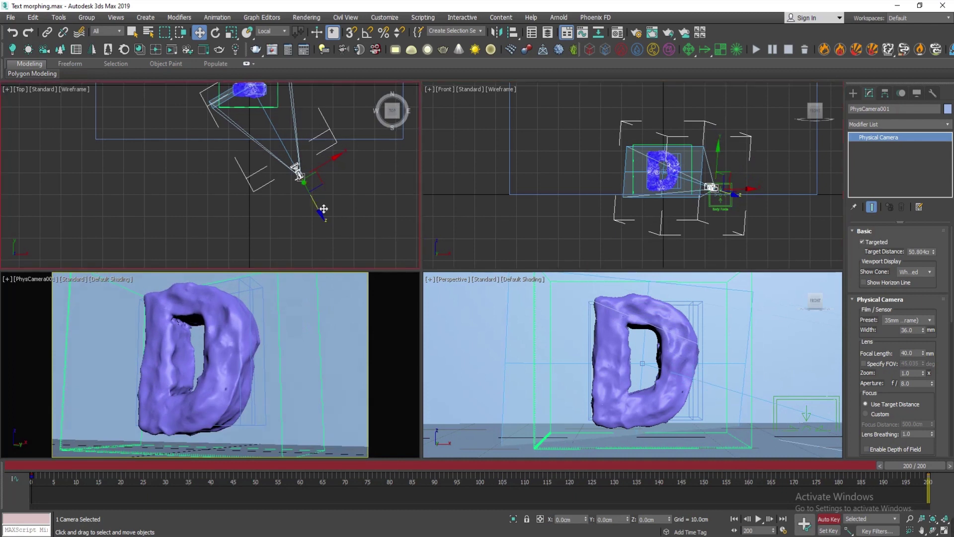
drag(323, 209, 319, 200)
click(288, 155)
middle_drag(612, 156, 620, 175)
middle_drag(288, 85, 302, 116)
drag(302, 116, 296, 119)
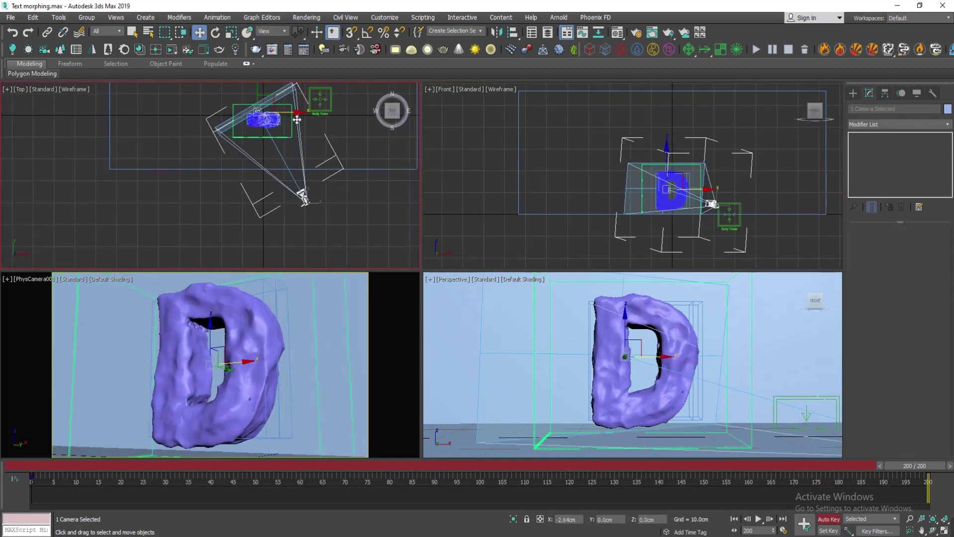
At frame 100, key the camera's distance straight in front of the letter at about Y -40.4 cm
right_click(256, 319)
key(alt+w)
drag(929, 464, 486, 482)
key(alt+w)
middle_drag(278, 219, 283, 208)
click(262, 192)
drag(265, 166, 265, 187)
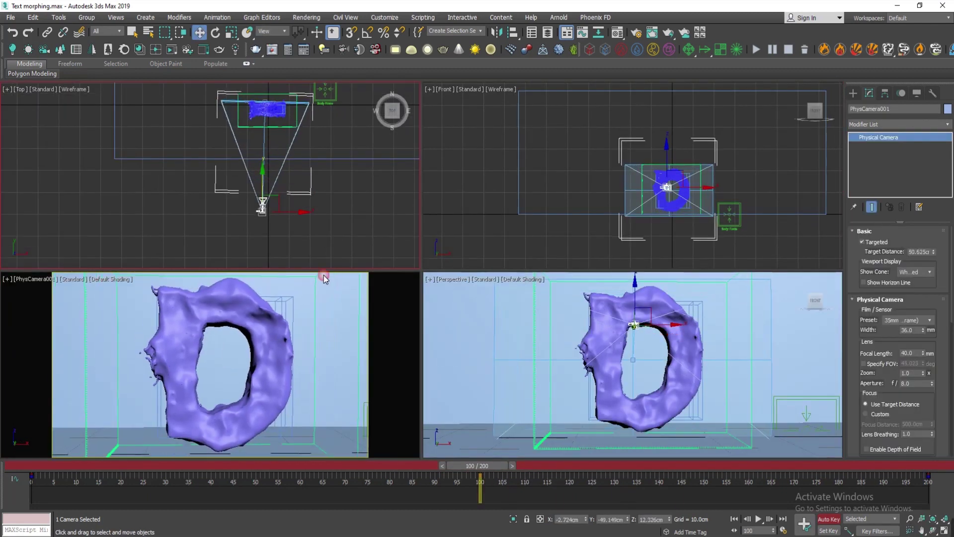
scroll(324, 278, up, 3)
Open the Curve Editor to inspect the camera's animation curves
click(262, 17)
click(281, 29)
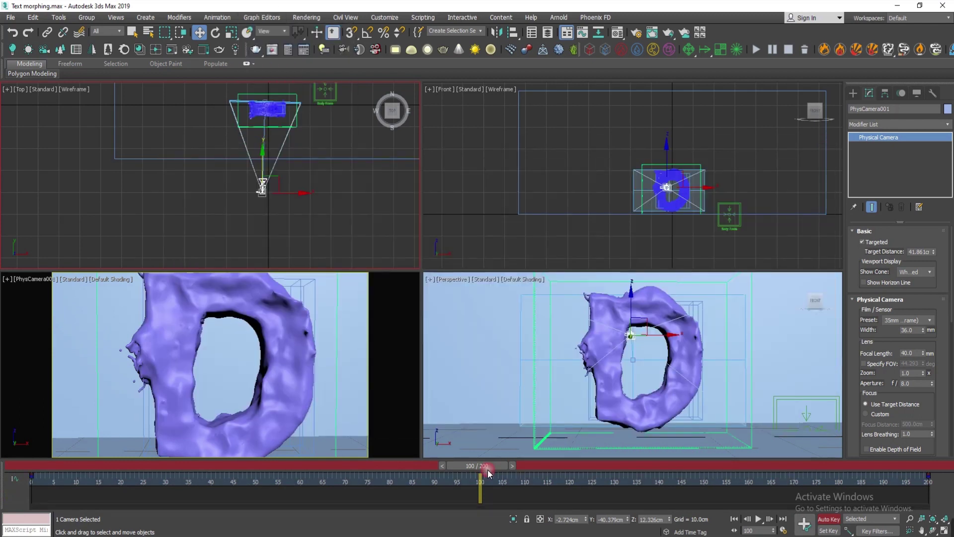
click(262, 17)
click(281, 30)
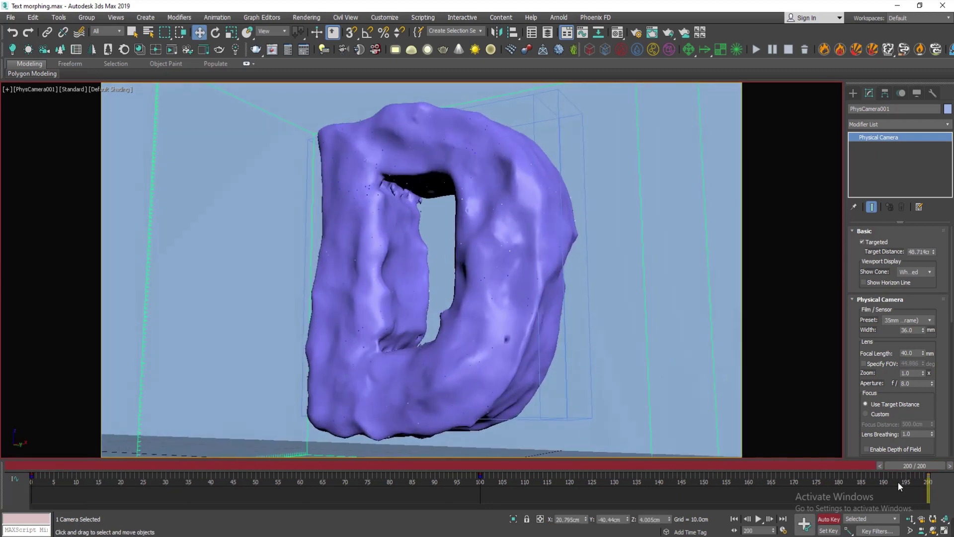
Extend the animation to frame 250, run the liquid simulation over the longer range, and return the timeline to frame 0
click(784, 531)
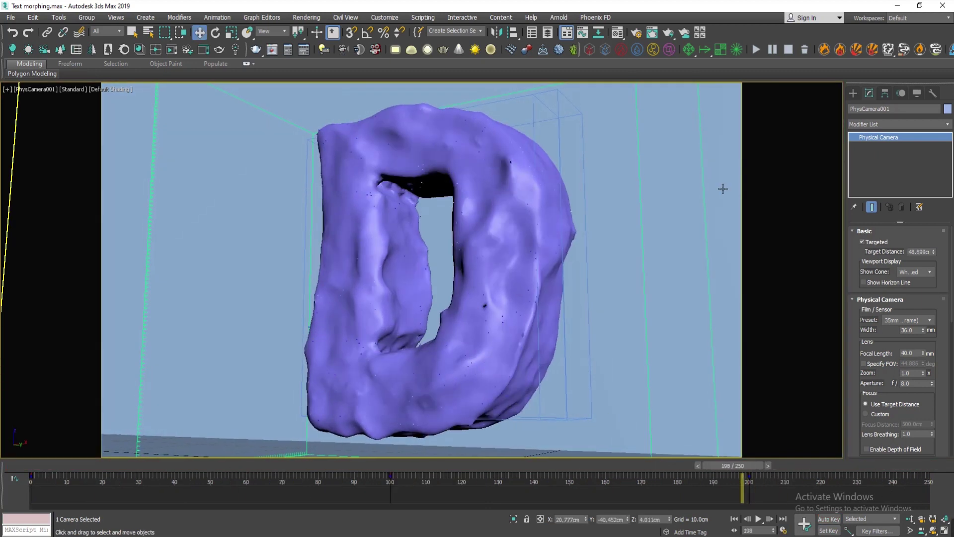
click(756, 49)
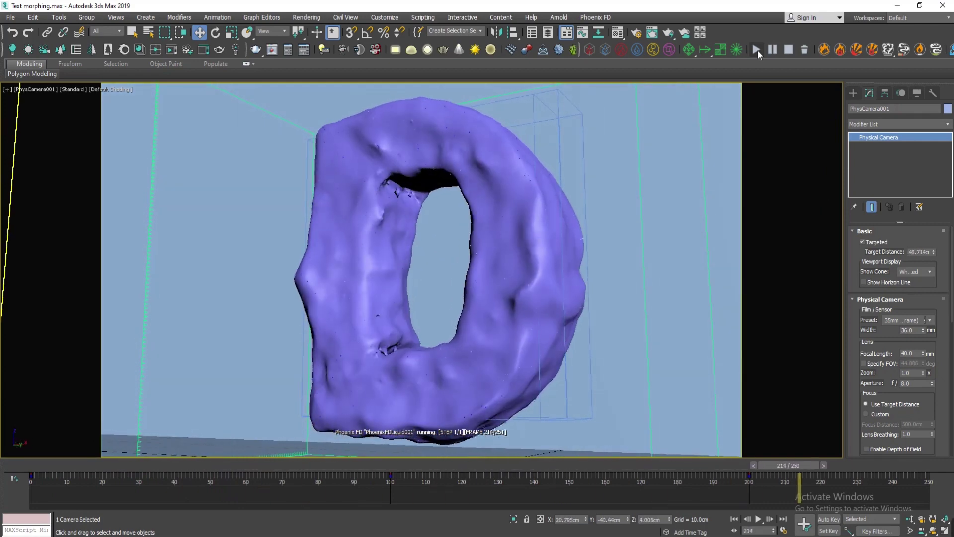
drag(468, 474, 31, 467)
click(630, 192)
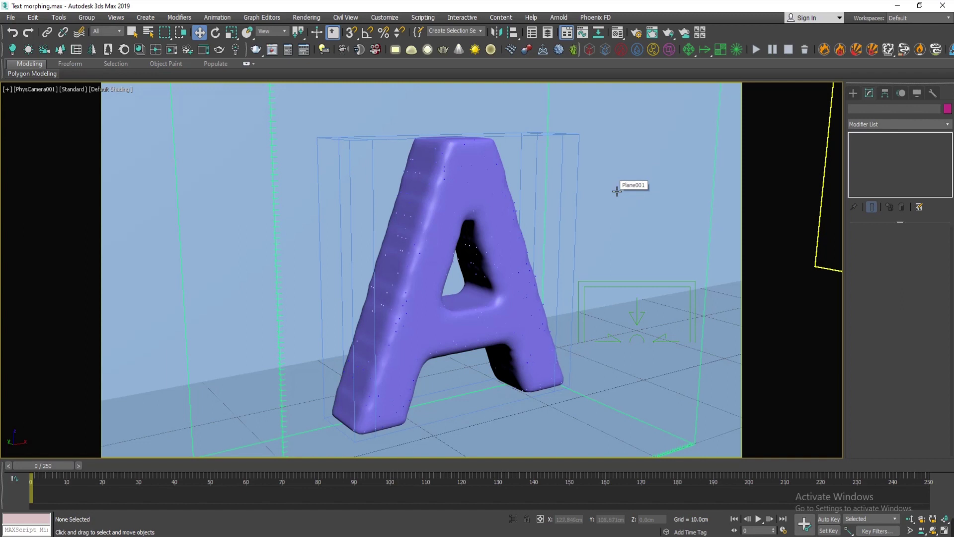
Change the first material slot to an RS Material named BACKGROUND and assign it to the backdrop plane
key(m)
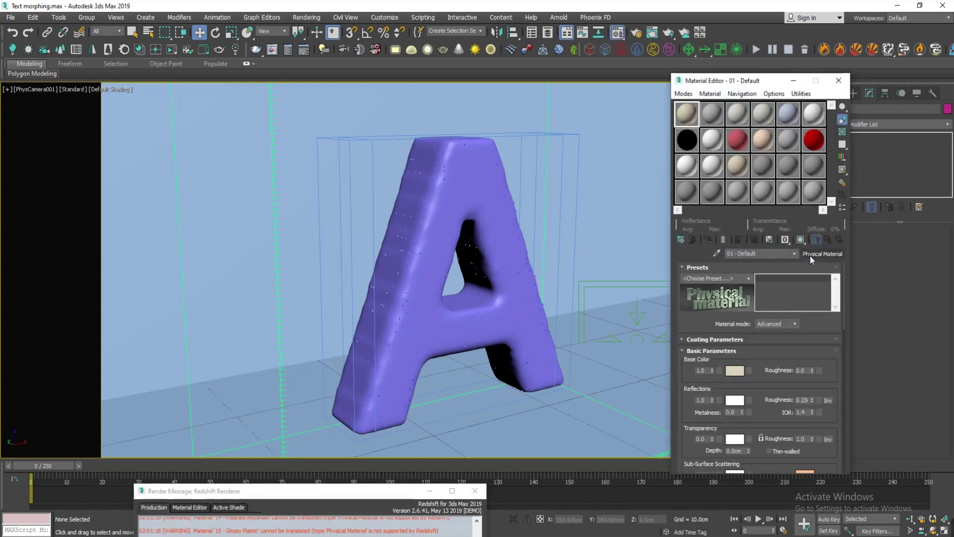
click(815, 254)
click(404, 243)
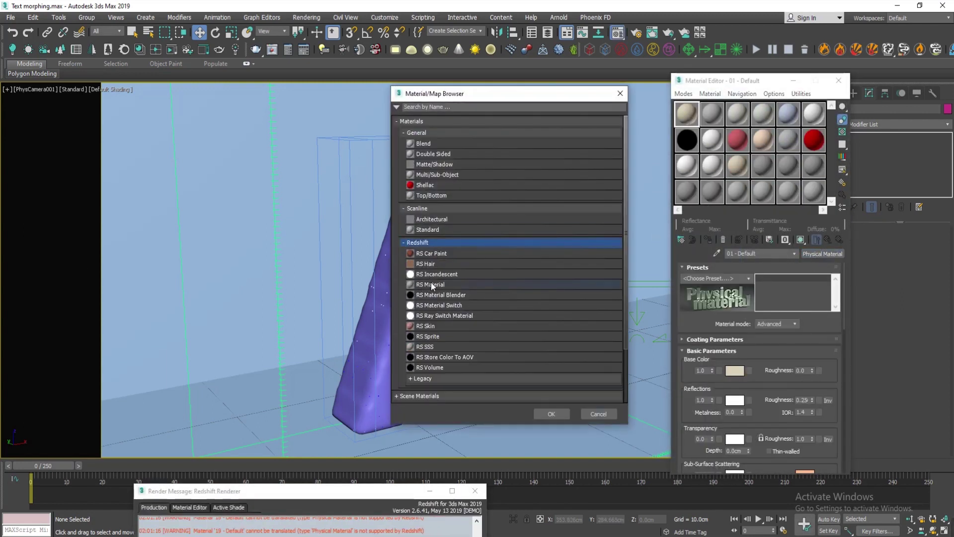
double_click(432, 285)
click(577, 174)
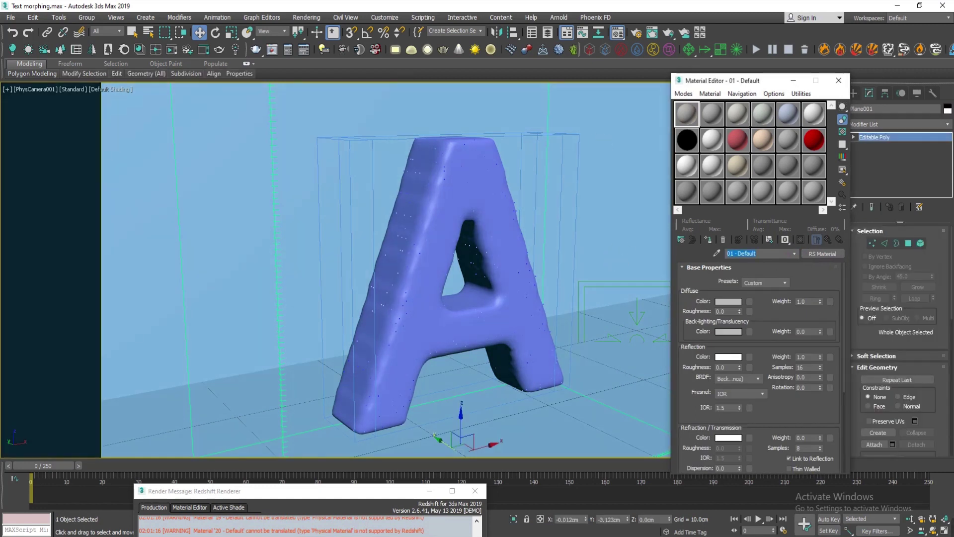
Set the BACKGROUND material's diffuse colour to pink with RGB 167, 75, 112
click(722, 302)
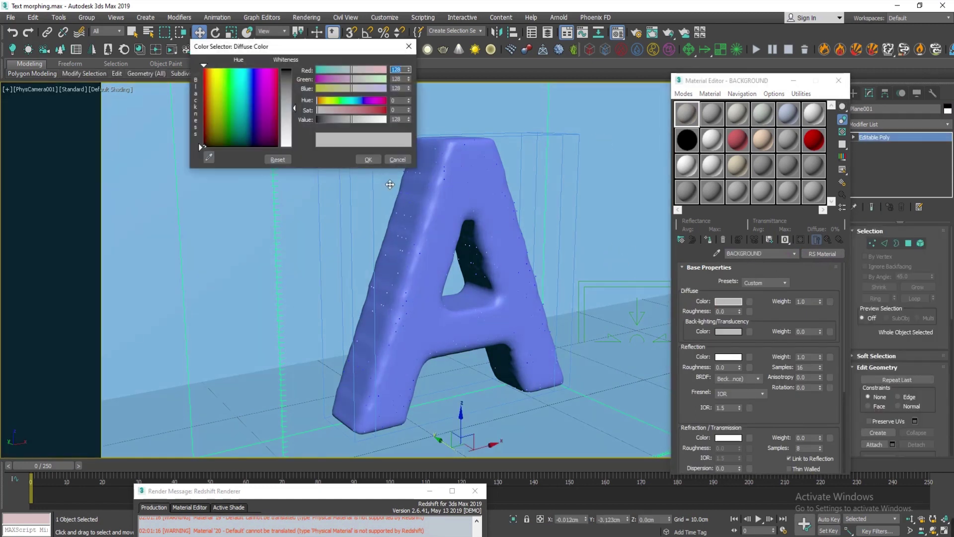
click(396, 160)
click(726, 302)
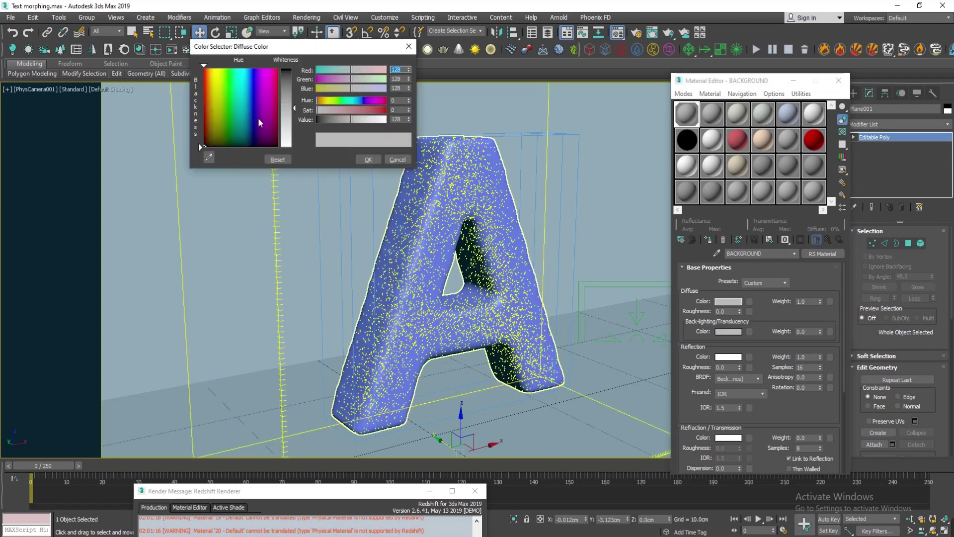
drag(264, 114, 274, 107)
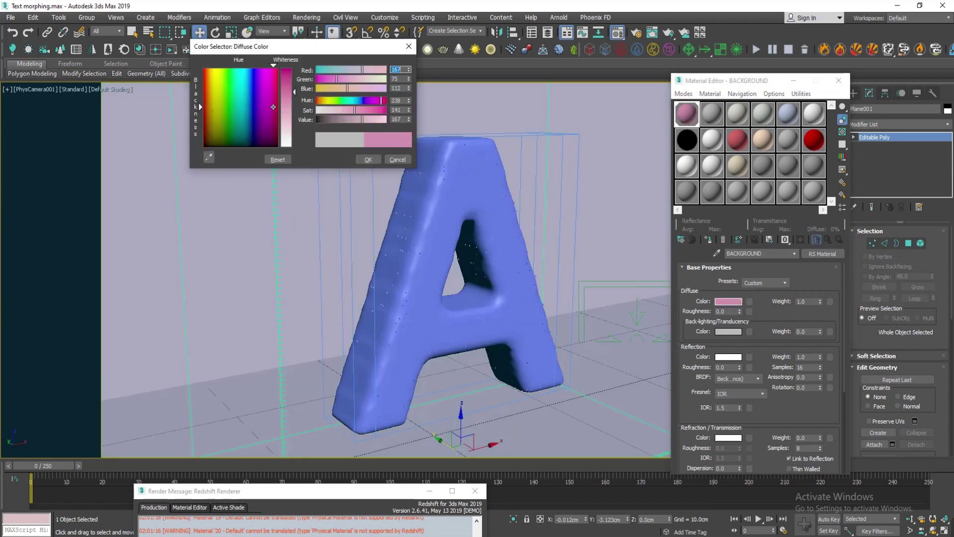
click(368, 159)
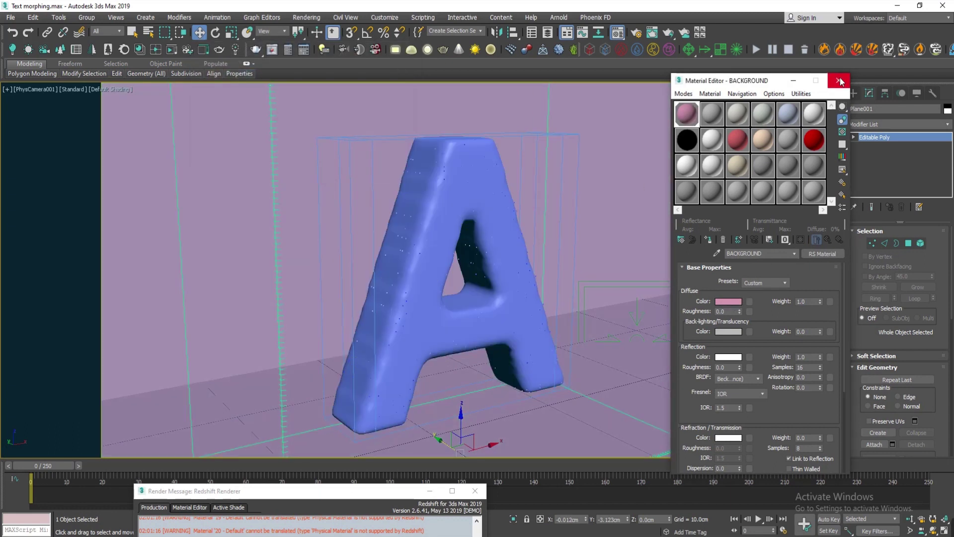
click(840, 81)
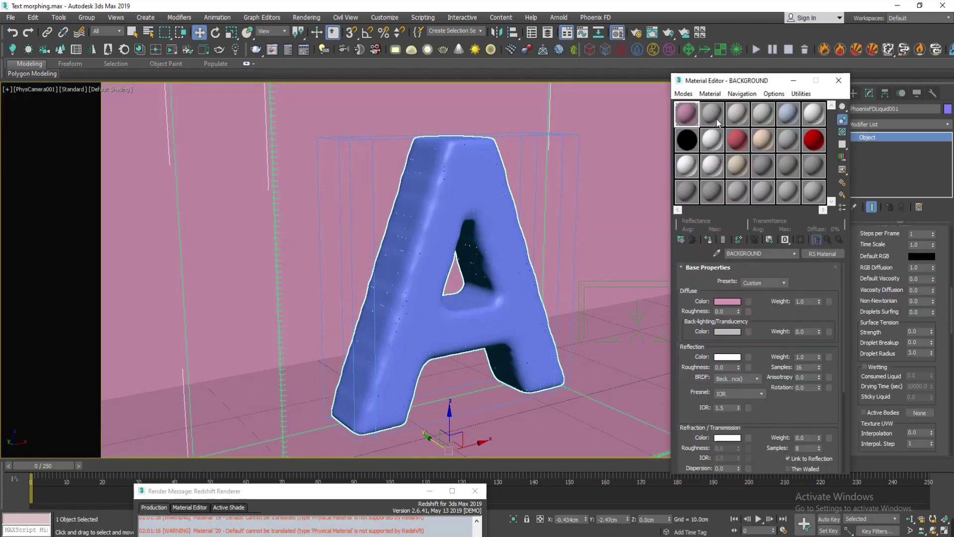
Assign a new RS Material named TEXT to the Phoenix FD liquid and render frame 0 from the camera
click(823, 254)
double_click(546, 276)
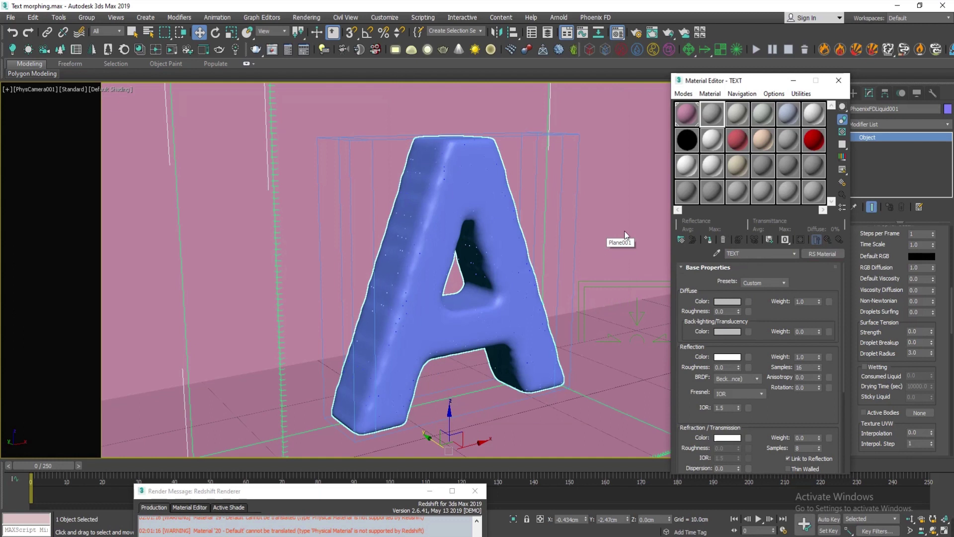
click(709, 240)
click(838, 83)
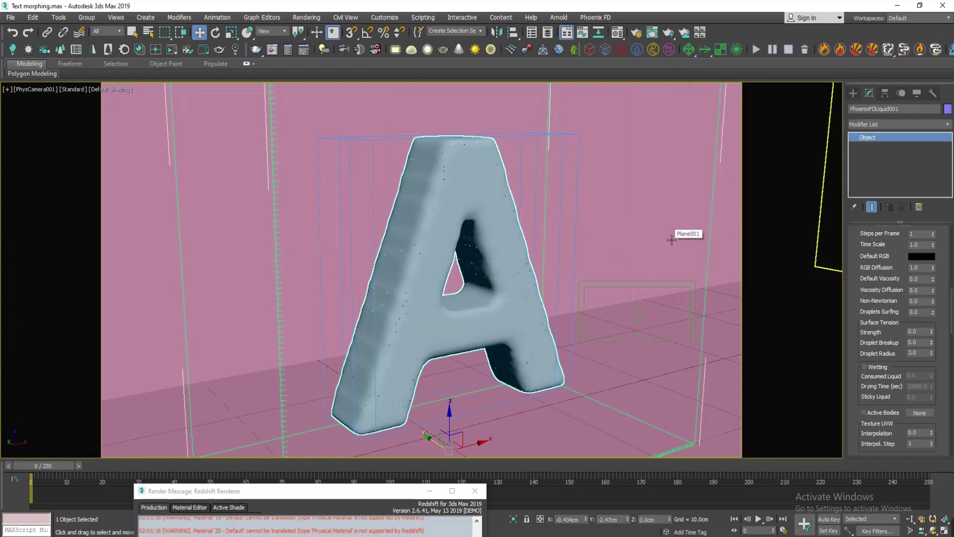
click(670, 33)
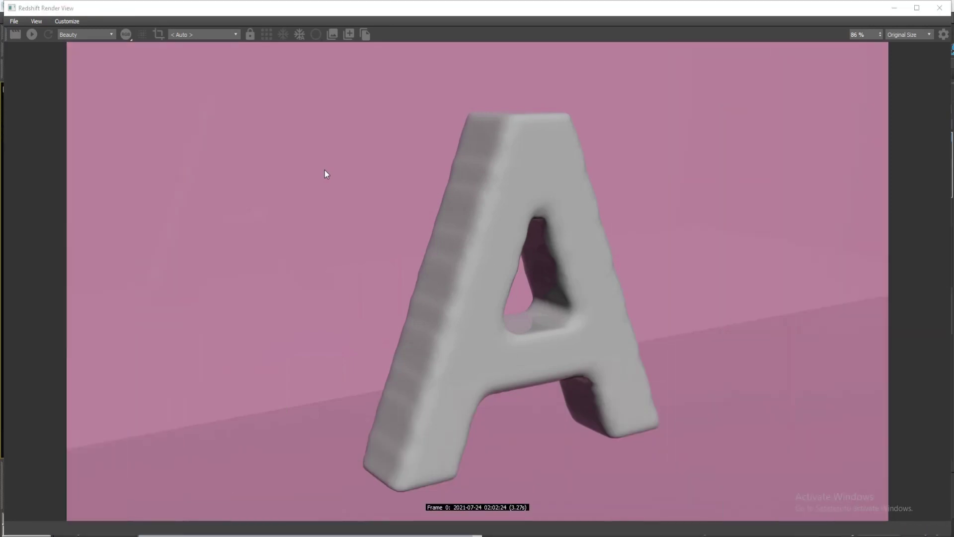
Start the progressive Redshift render locked to the camera view and shrink the render window to sit beside the letter
click(30, 34)
drag(5, 1, 420, 208)
drag(505, 217, 90, 146)
scroll(345, 250, down, 3)
middle_drag(400, 262, 360, 270)
drag(384, 153, 323, 162)
scroll(315, 246, down, 3)
middle_drag(315, 246, 295, 268)
drag(279, 161, 320, 104)
click(528, 376)
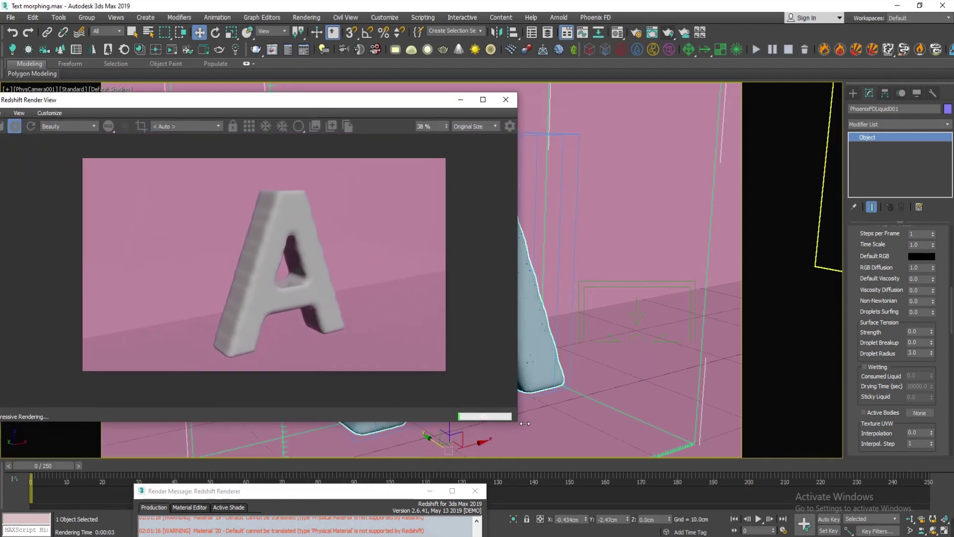
drag(523, 428, 395, 356)
middle_drag(302, 289, 292, 294)
drag(391, 243, 363, 243)
drag(264, 103, 230, 164)
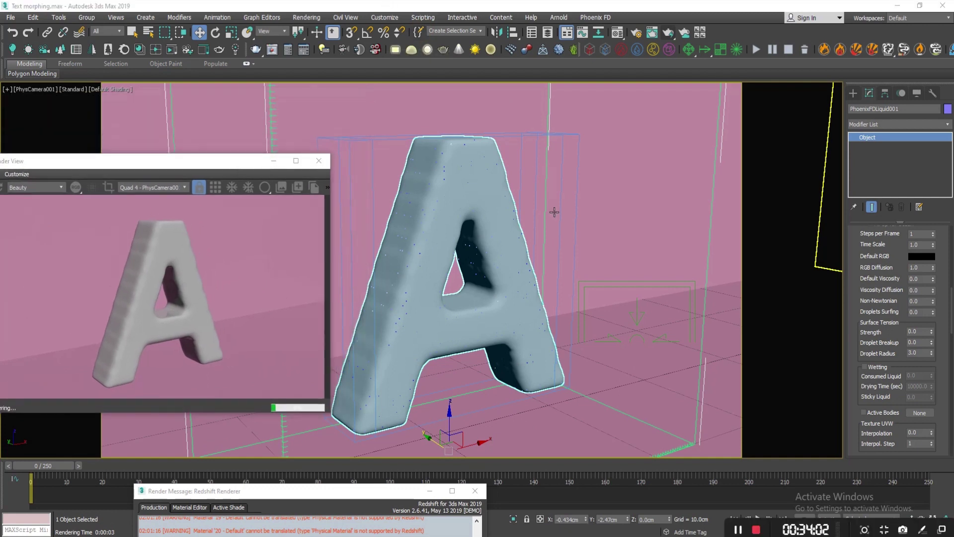
key(m)
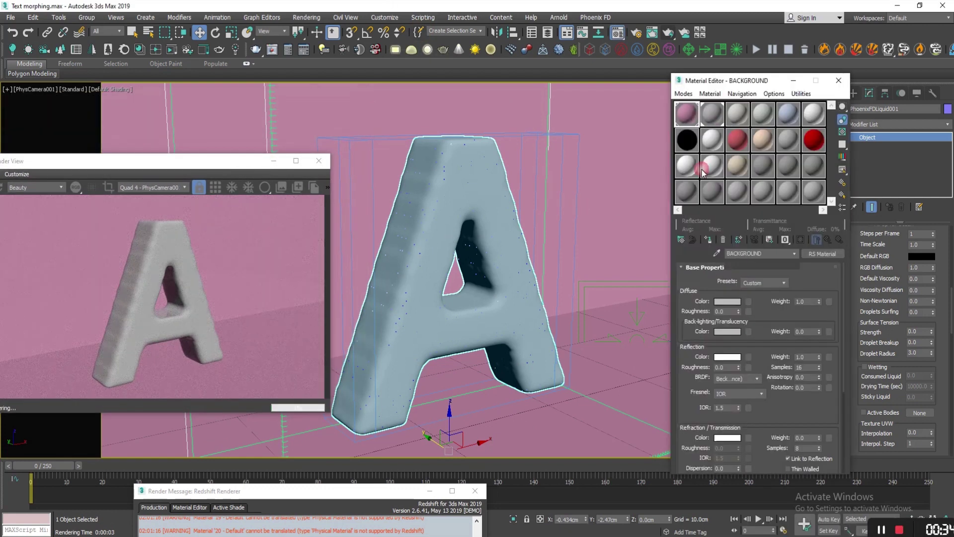
drag(820, 357, 822, 398)
right_click(816, 357)
click(784, 246)
drag(808, 354, 788, 376)
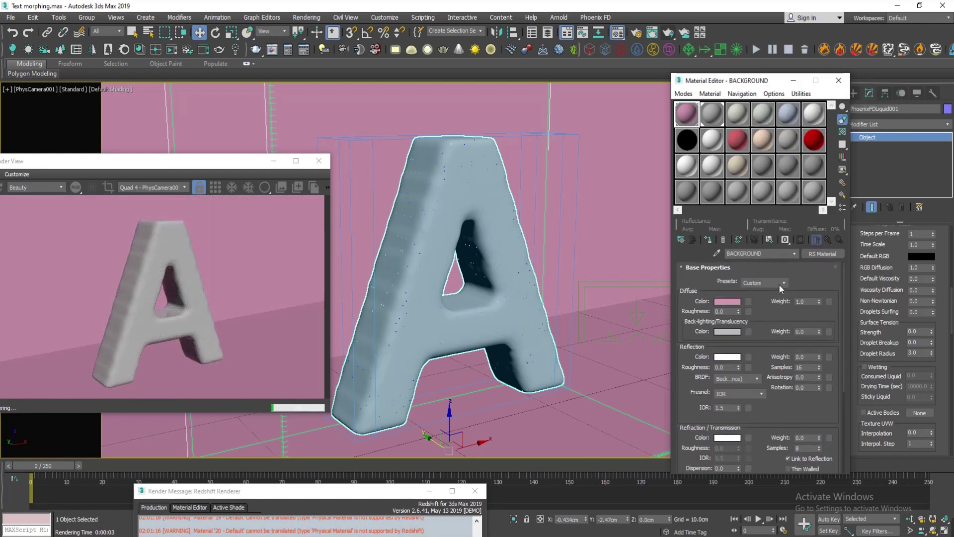
click(839, 80)
Chamfer the backdrop plane's edge between wall and floor into a wide multi-segment curve, and return to the maximised camera view
click(854, 93)
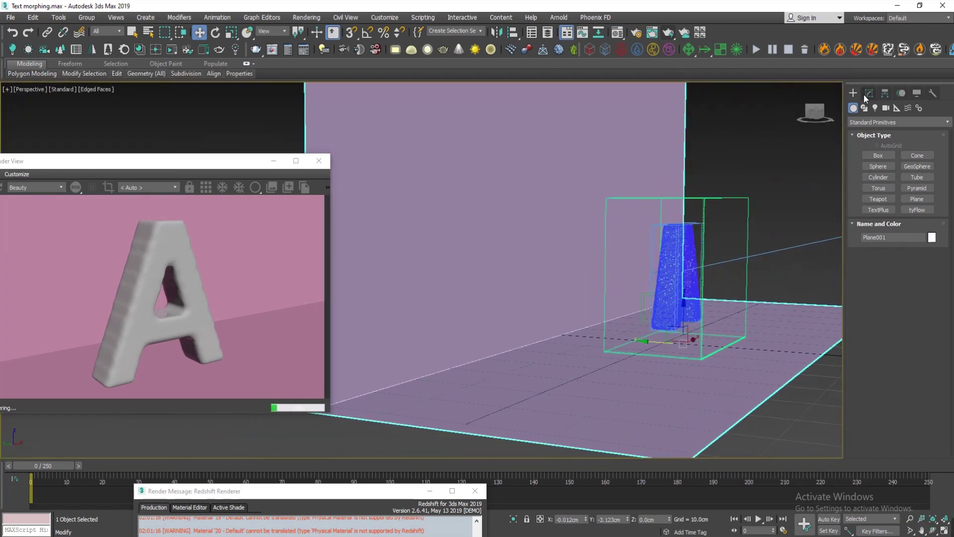
click(868, 95)
click(892, 416)
mouse_move(429, 291)
mouse_down()
mouse_move(439, 230)
mouse_move(431, 299)
mouse_move(431, 276)
mouse_up()
click(427, 366)
click(876, 137)
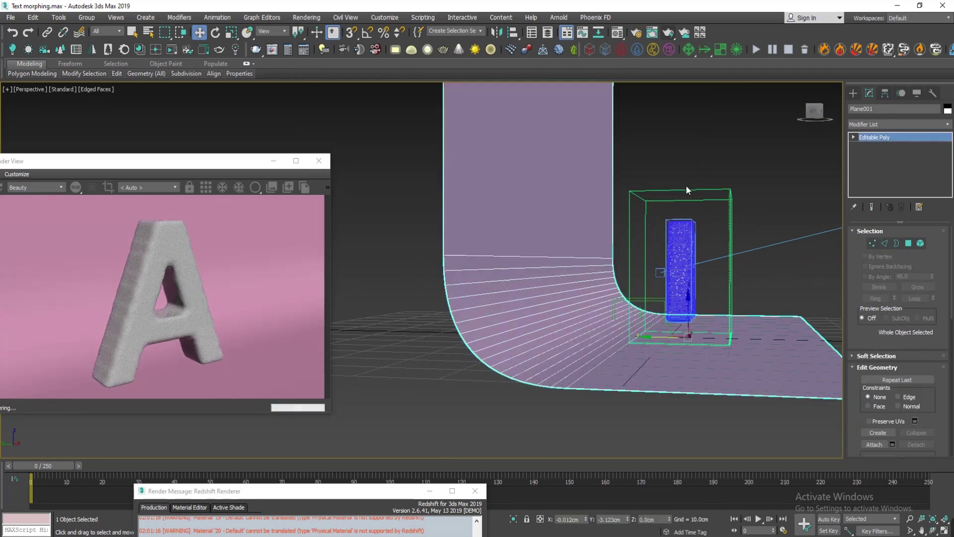
alt+middle_drag(687, 189, 650, 292)
scroll(650, 292, up, 3)
key(alt+w)
middle_click(390, 318)
key(alt+w)
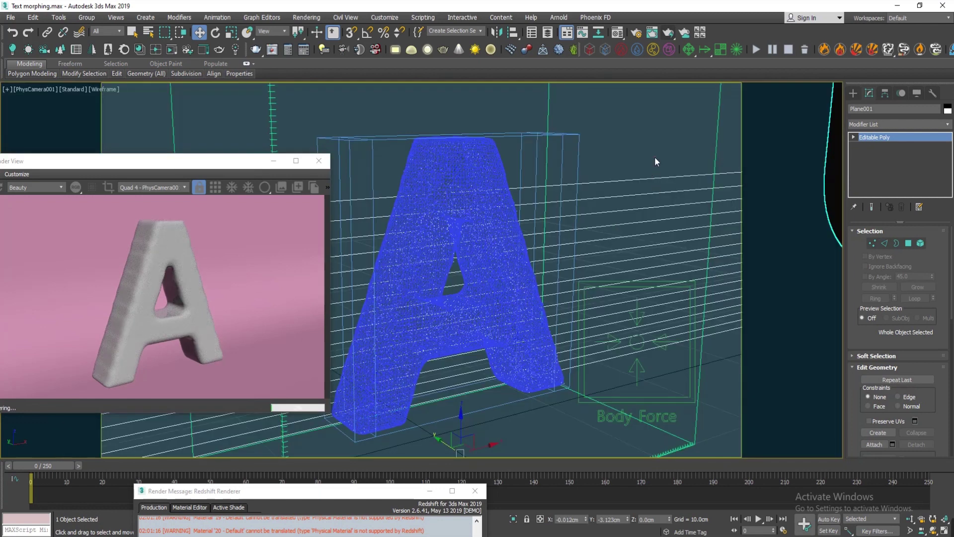
click(568, 267)
Create a Redshift Physical area light centred over the letter in the Top view, about 30 cm long and 43 cm wide
key(m)
click(847, 78)
click(853, 93)
click(876, 108)
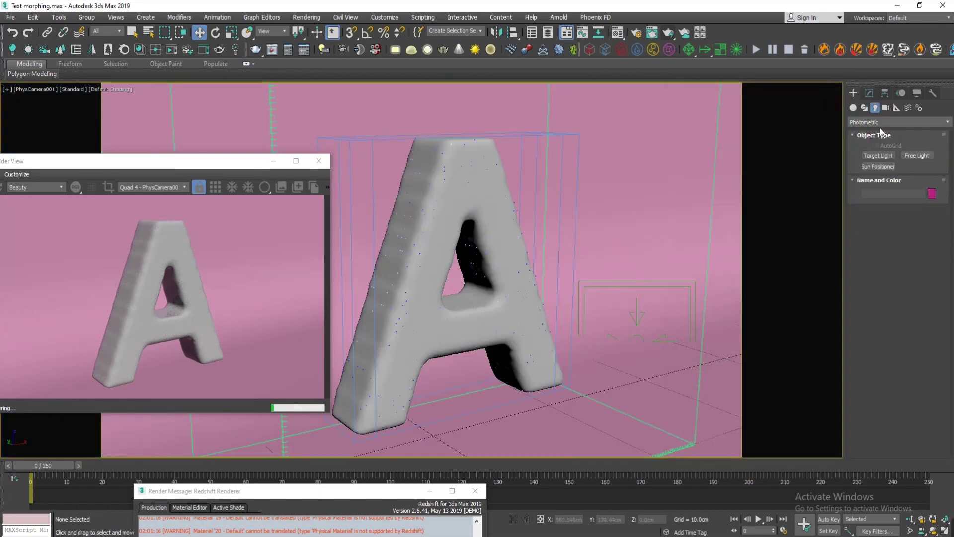
click(865, 160)
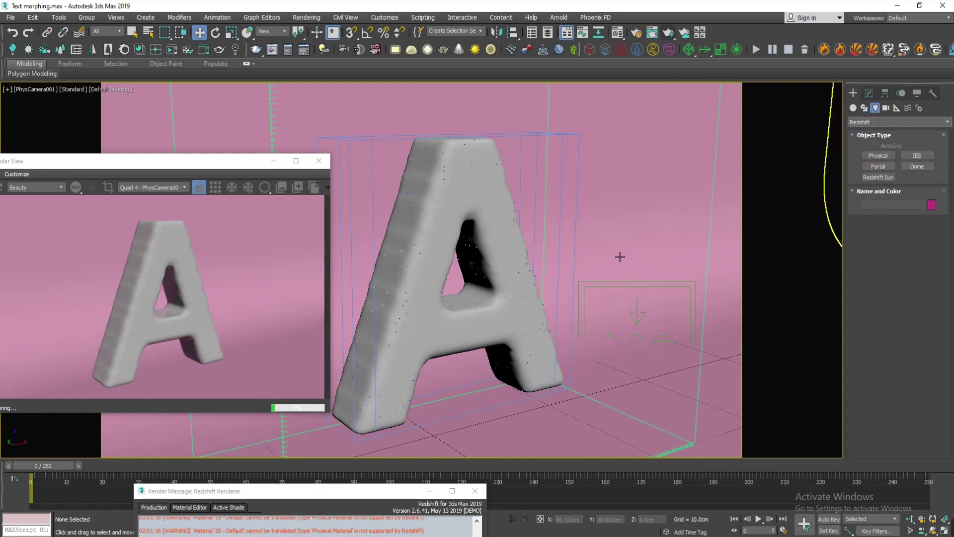
key(alt+w)
drag(267, 161, 827, 172)
middle_drag(283, 155, 253, 169)
scroll(253, 142, up, 3)
scroll(315, 198, down, 2)
scroll(253, 169, down, 1)
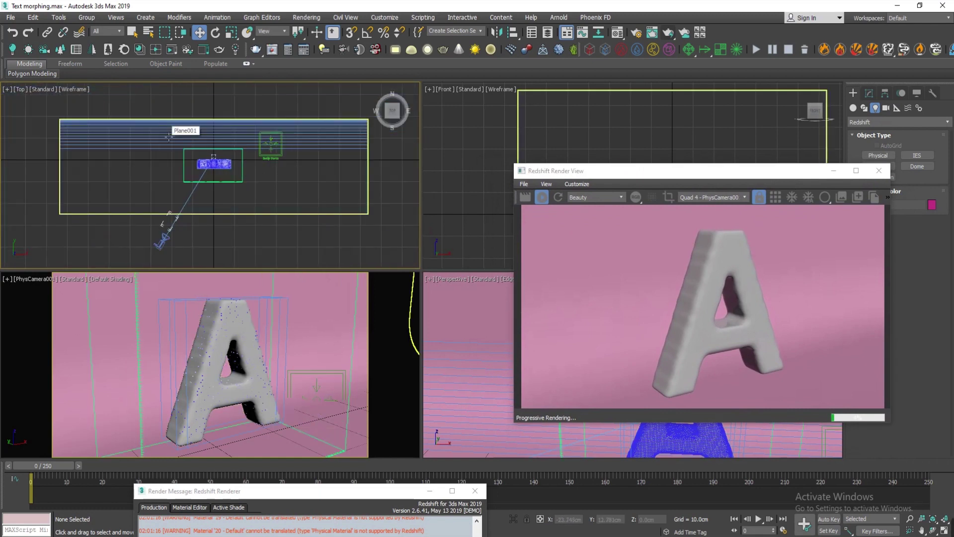
drag(771, 177, 732, 178)
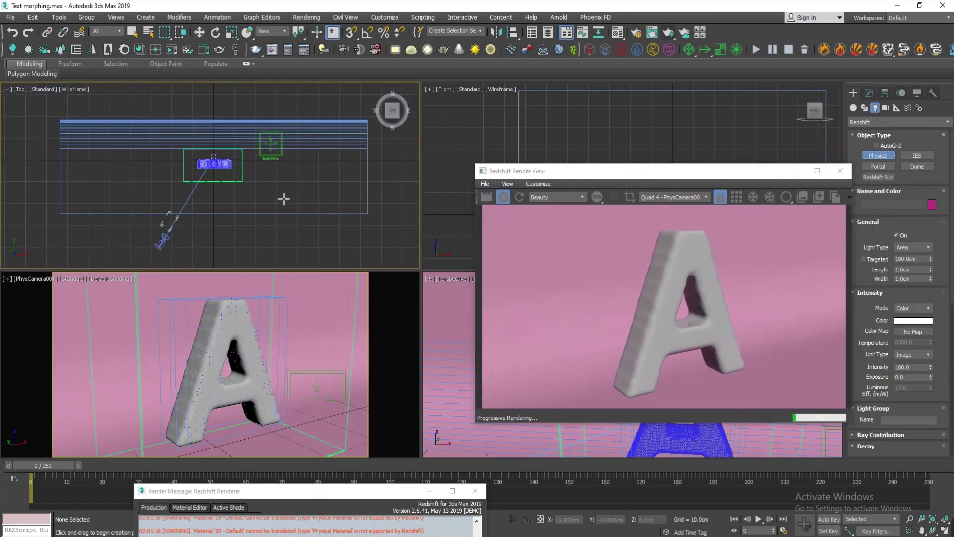
middle_drag(283, 199, 276, 202)
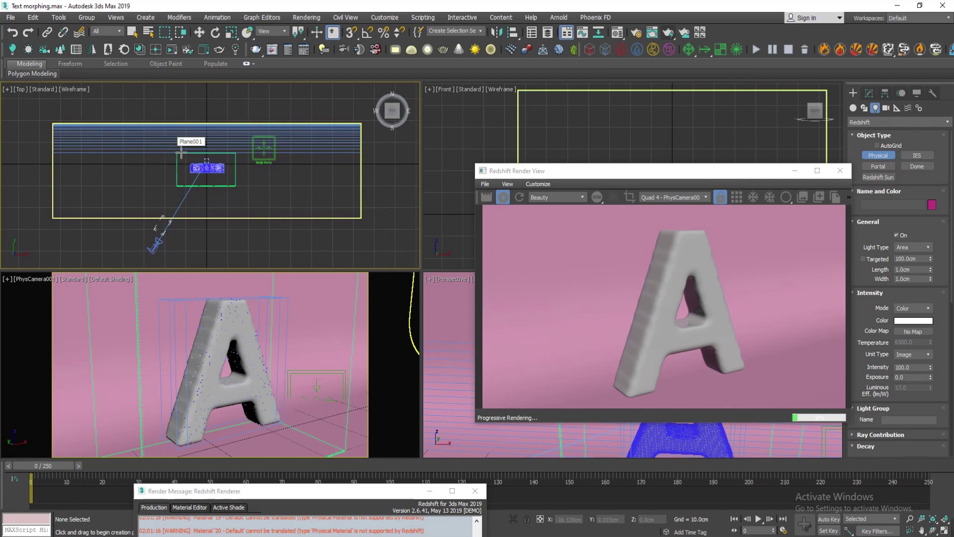
drag(181, 151, 183, 165)
drag(253, 218, 265, 218)
right_click(264, 217)
drag(223, 167, 219, 159)
Raise the area light above the letter in the Front view, to a height of about 57.5 cm
drag(604, 172, 440, 269)
scroll(704, 246, down, 3)
drag(683, 192, 692, 104)
Set the overhead light's intensity to 10 and move the timeline to frame 53
click(870, 93)
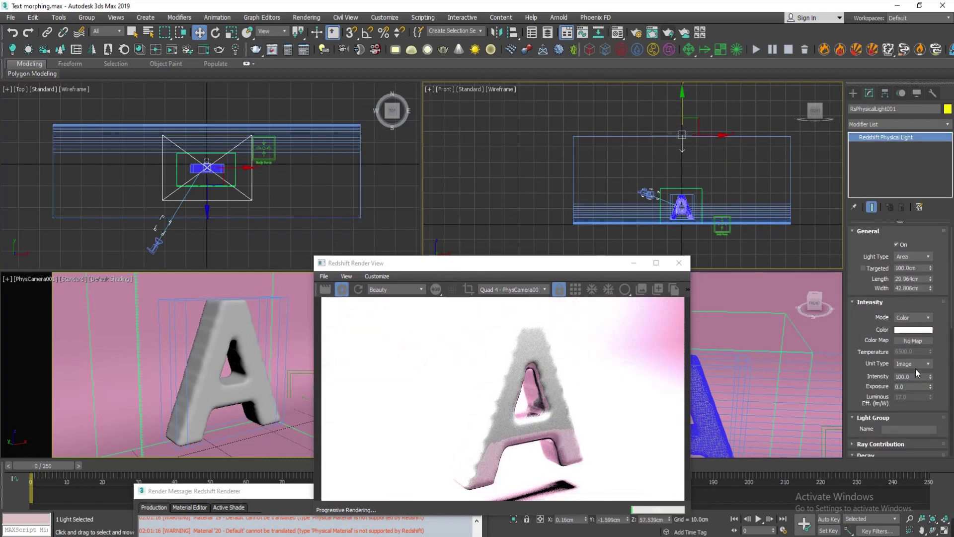
text(10)
key(Return)
drag(70, 466, 248, 467)
Clone the overhead area light by rotating a copy of it in the Front view
key(w)
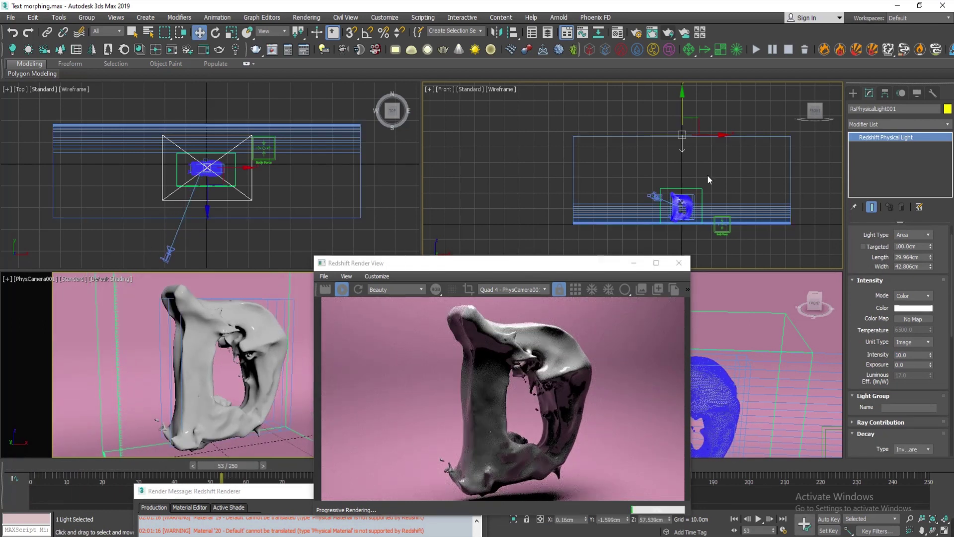
middle_drag(708, 174, 658, 196)
key(e)
shift+drag(664, 141, 625, 107)
click(433, 243)
click(476, 319)
Place the cloned light upright at the backdrop's left edge, angled toward the letter, at about X -75.8, Y -20.2, Z 20.5 cm
key(a)
key(w)
middle_drag(640, 170, 661, 143)
drag(669, 120, 561, 175)
middle_drag(71, 159, 100, 133)
drag(101, 132, 100, 146)
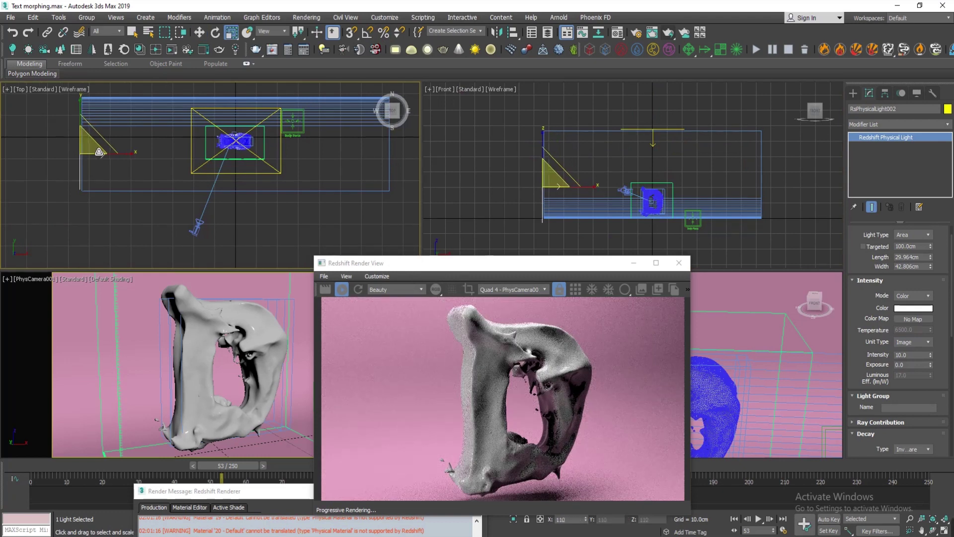
middle_drag(115, 141, 119, 138)
key(e)
key(w)
drag(118, 138, 98, 168)
middle_drag(156, 191, 147, 169)
Mirror the side light on X as an instance and move it to the backdrop's right edge, at about X 75.7 cm
click(497, 32)
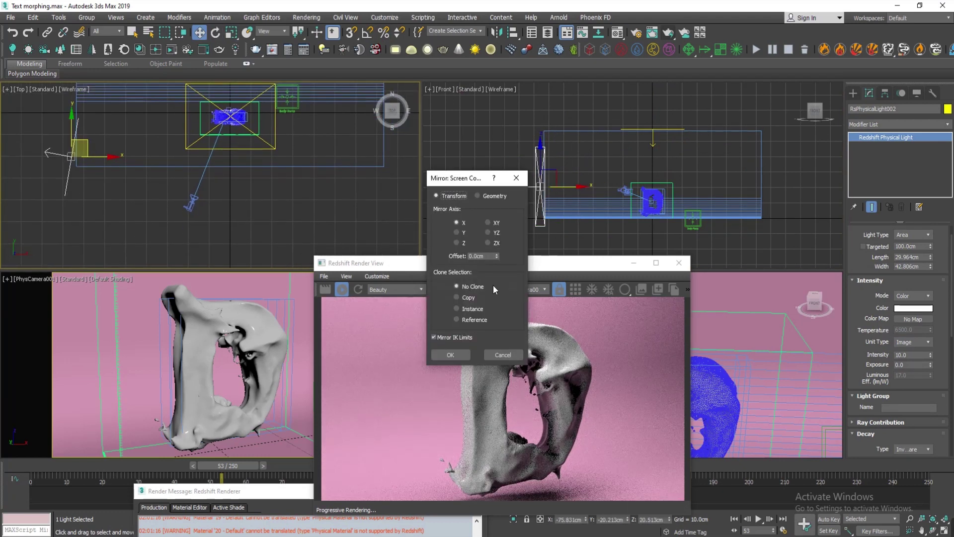
click(456, 308)
click(451, 355)
drag(103, 158, 417, 164)
drag(497, 263, 230, 142)
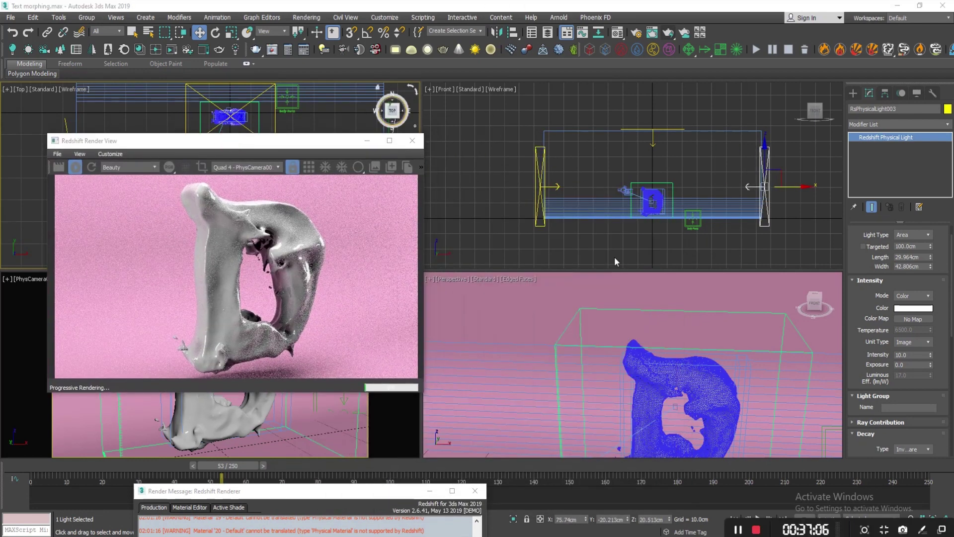
Open the TEXT material for editing and enlarge the Redshift render window around the letter D
right_click(620, 293)
key(m)
click(712, 115)
mouse_move(775, 322)
mouse_down()
mouse_move(771, 293)
mouse_move(748, 304)
mouse_move(767, 317)
mouse_up()
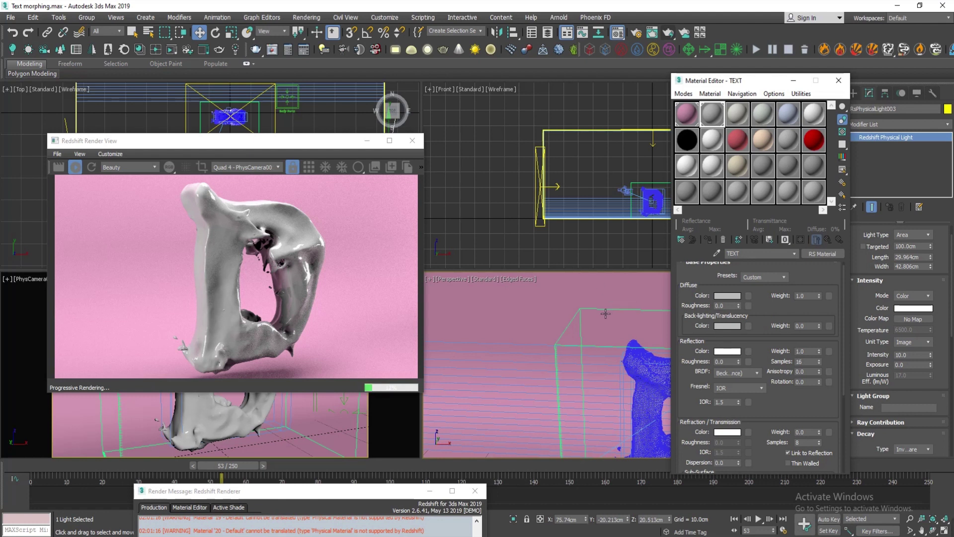
drag(267, 137, 279, 123)
drag(434, 377, 511, 423)
scroll(329, 269, up, 2)
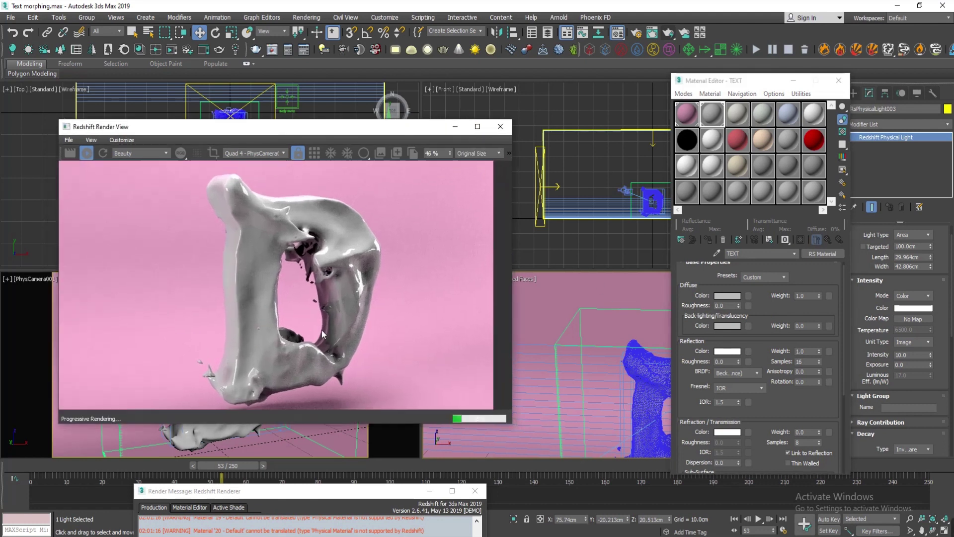
middle_drag(307, 330, 321, 324)
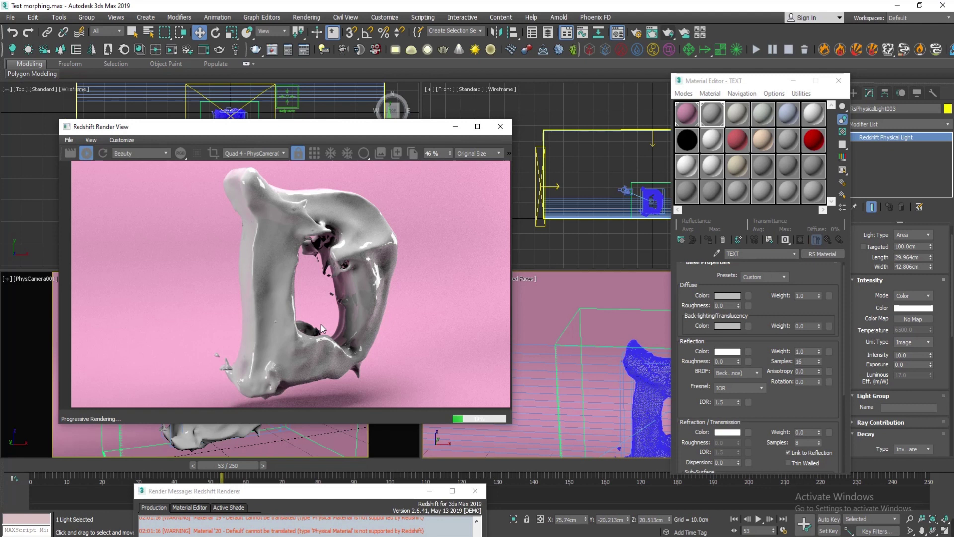
Set the TEXT material's refraction/transmission weight to 1.0
scroll(768, 324, down, 5)
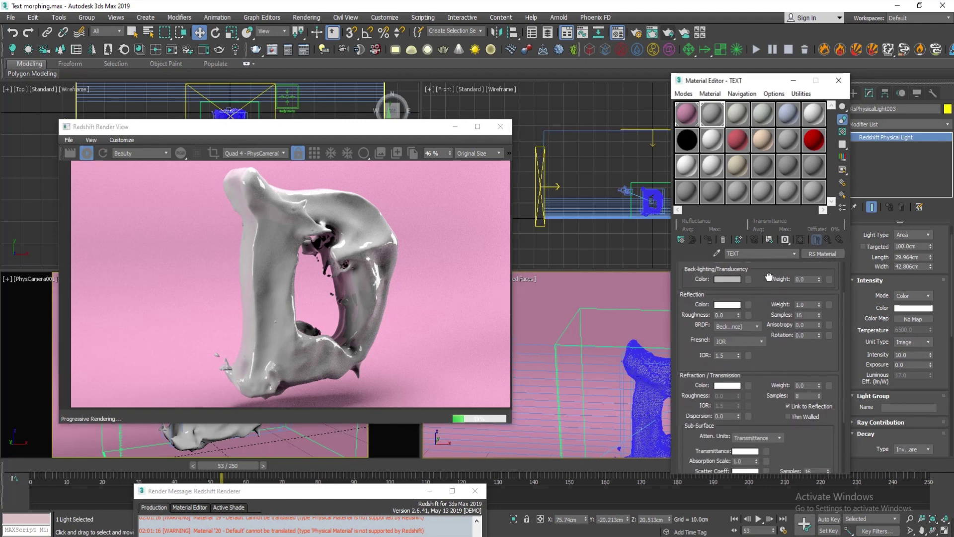
drag(789, 322, 821, 203)
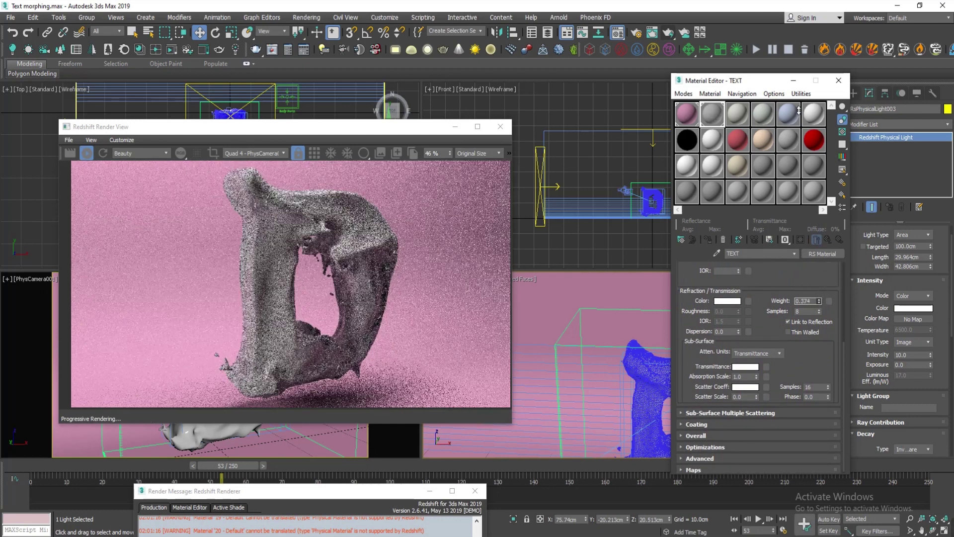
drag(815, 301, 775, 320)
text(1)
key(Return)
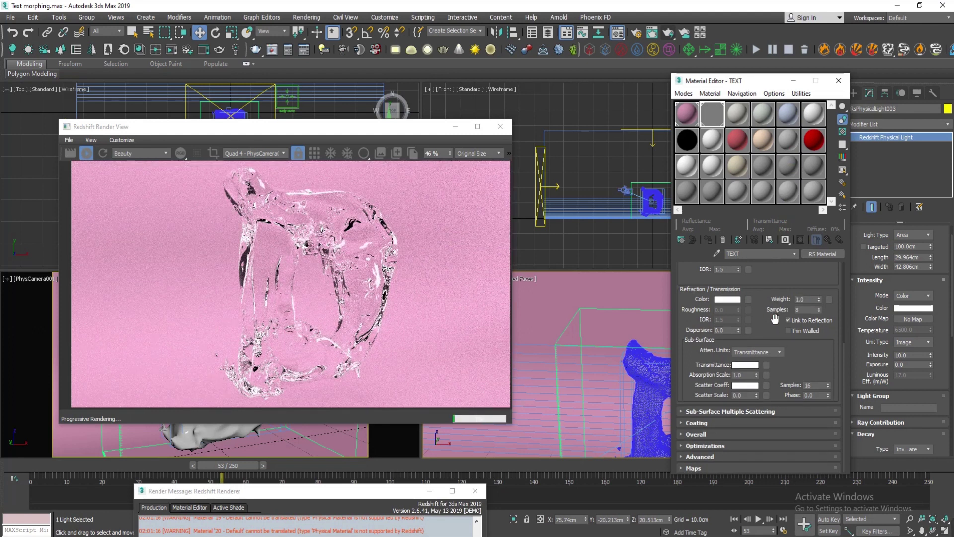
Set the TEXT material's sub-surface transmittance colour to a saturated pink
click(733, 411)
drag(729, 306, 732, 372)
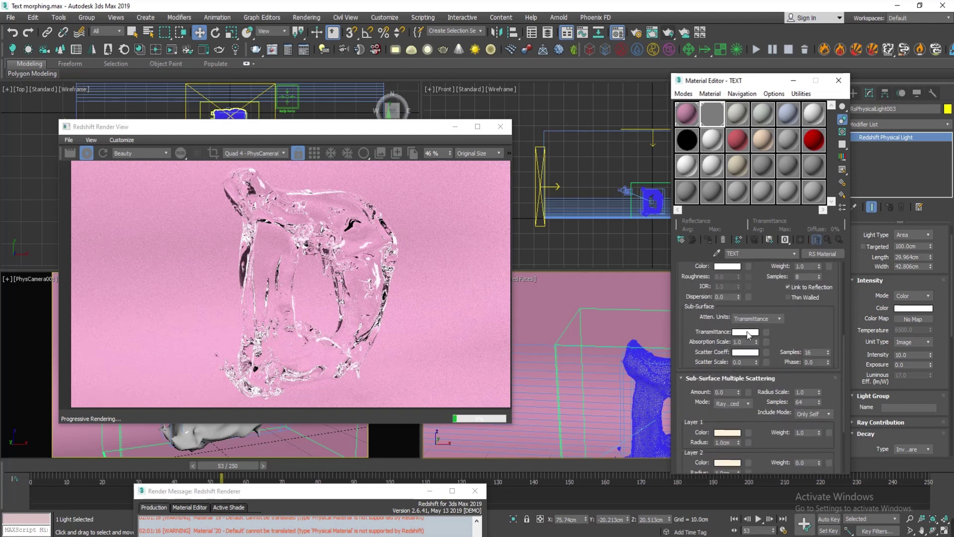
click(745, 331)
drag(360, 117, 372, 117)
click(330, 86)
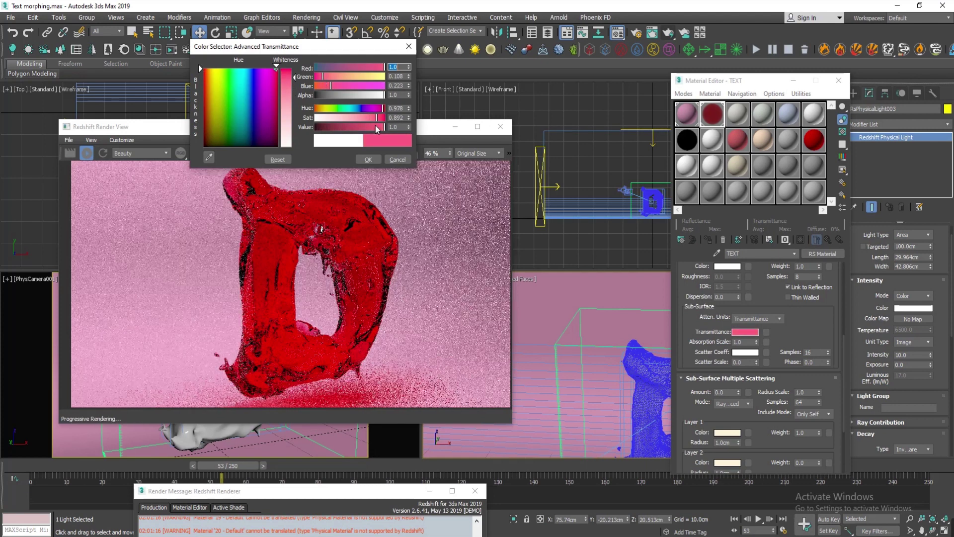
click(368, 159)
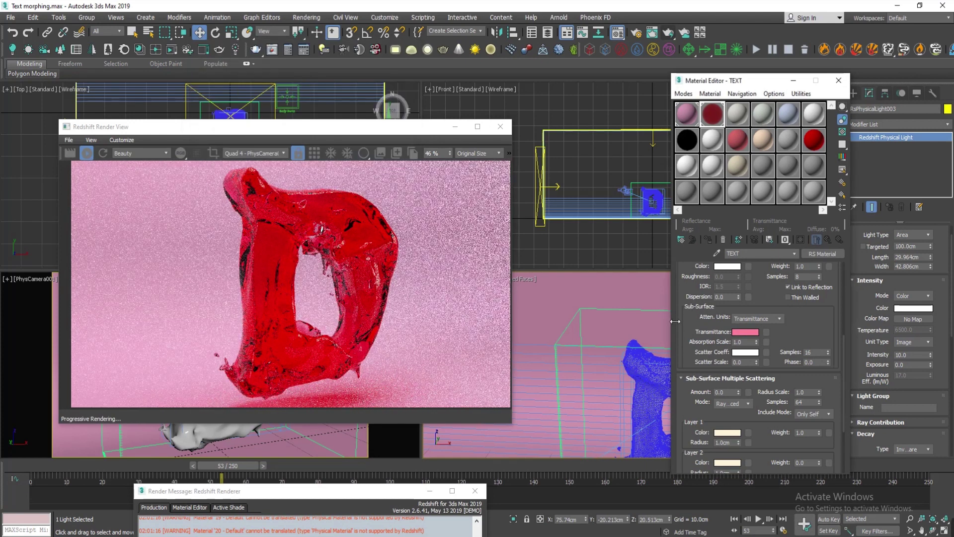
Copy the transmittance colour to the scatter coefficient and change it to a light purple
drag(745, 354, 745, 352)
click(705, 282)
click(745, 352)
drag(347, 86, 370, 114)
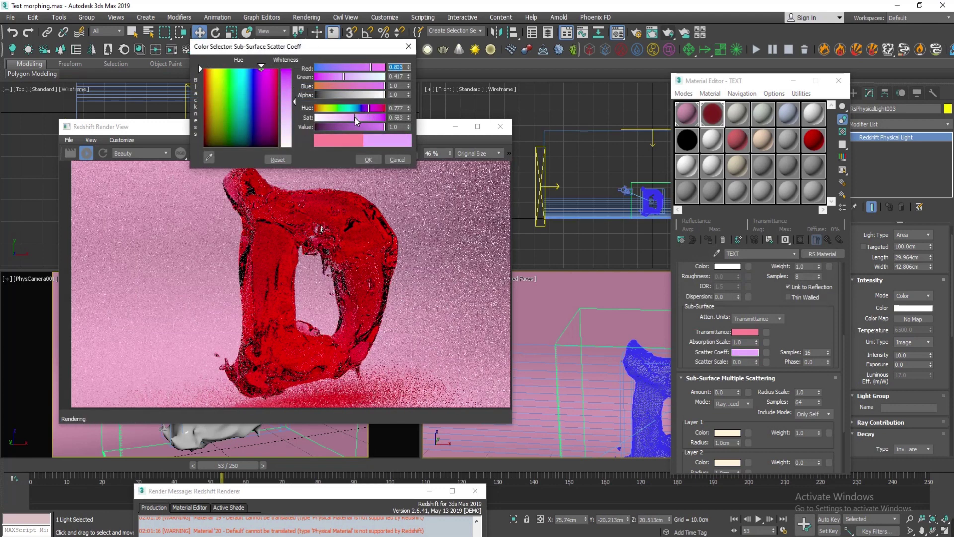
click(368, 160)
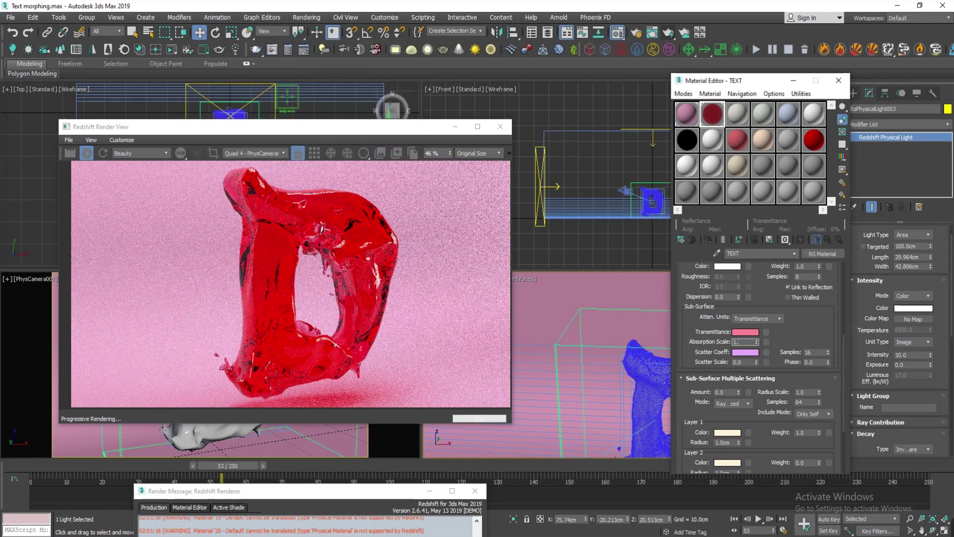
Set the TEXT material's absorption scale to 1.5 and scatter scale to 1.0
text(5)
key(Return)
scroll(777, 308, down, 3)
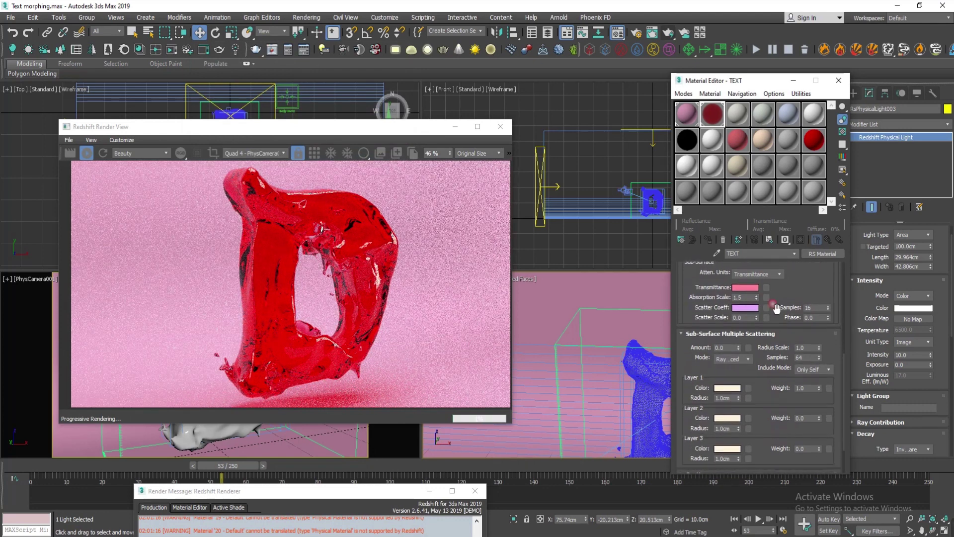
key(Return)
drag(756, 317, 720, 325)
text(1)
key(Return)
Copy the scatter coefficient's purple to the Layer 1 multiple-scattering colour and make it more saturated
drag(813, 298, 817, 273)
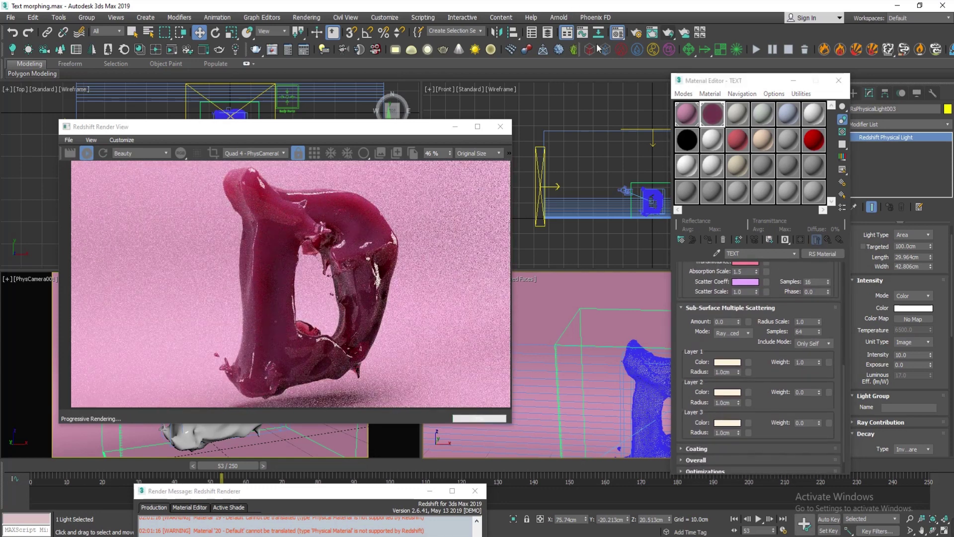
scroll(355, 305, up, 1)
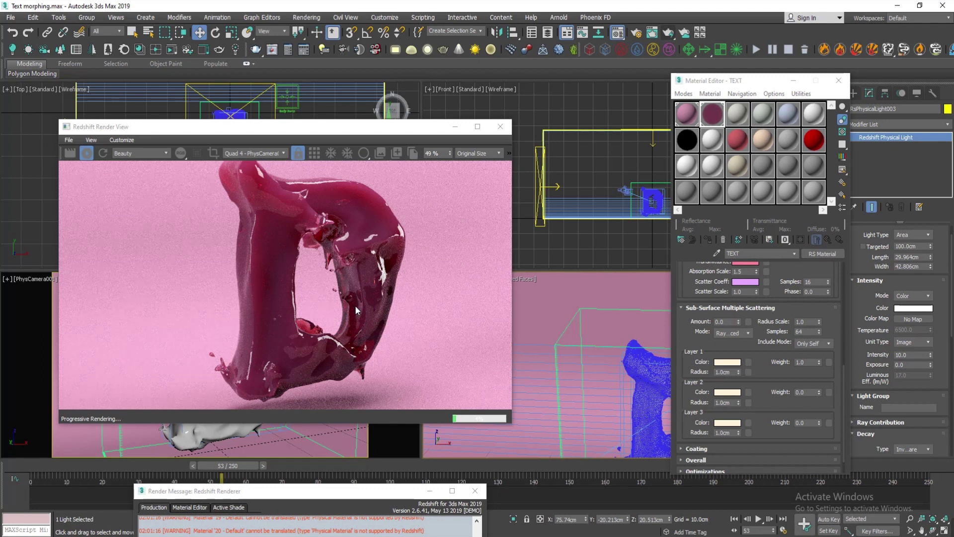
mouse_move(758, 366)
mouse_down()
mouse_move(764, 321)
mouse_move(744, 383)
mouse_move(744, 374)
mouse_up()
click(727, 336)
click(397, 159)
drag(745, 262, 728, 360)
click(755, 281)
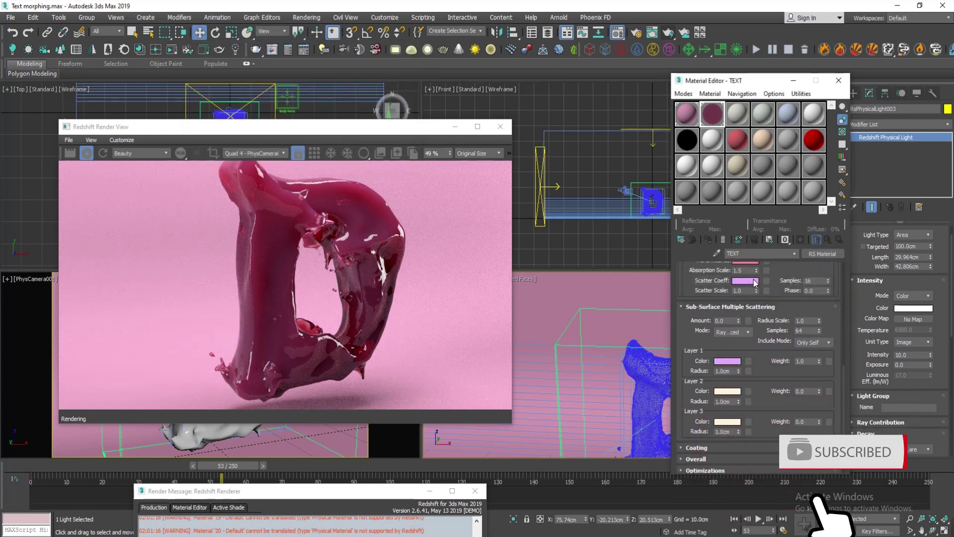
click(727, 361)
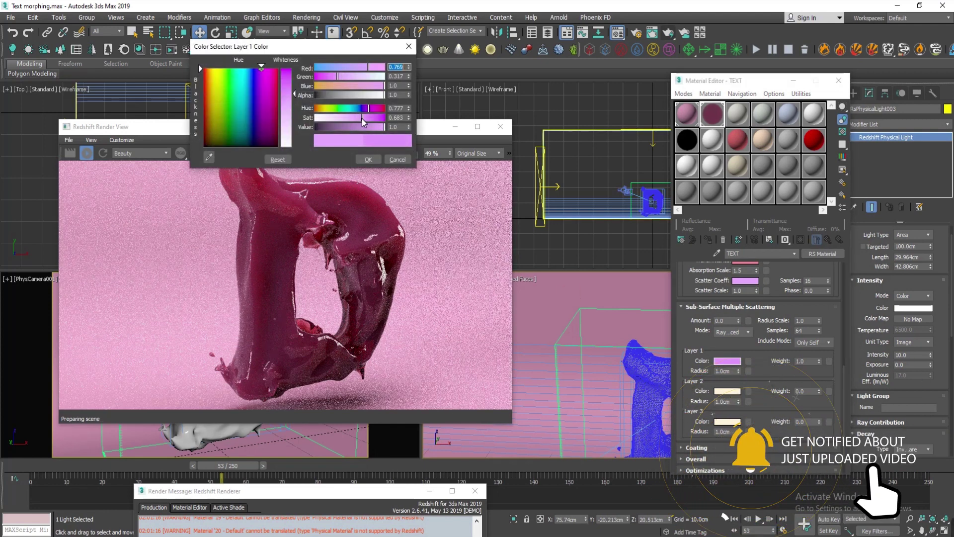
click(368, 159)
Copy the Layer 1 purple to Layers 2 and 3 and set both layers' weights to 1.0
key(Return)
drag(727, 360, 732, 422)
key(Return)
double_click(800, 391)
text(1)
key(Return)
click(805, 421)
text(1)
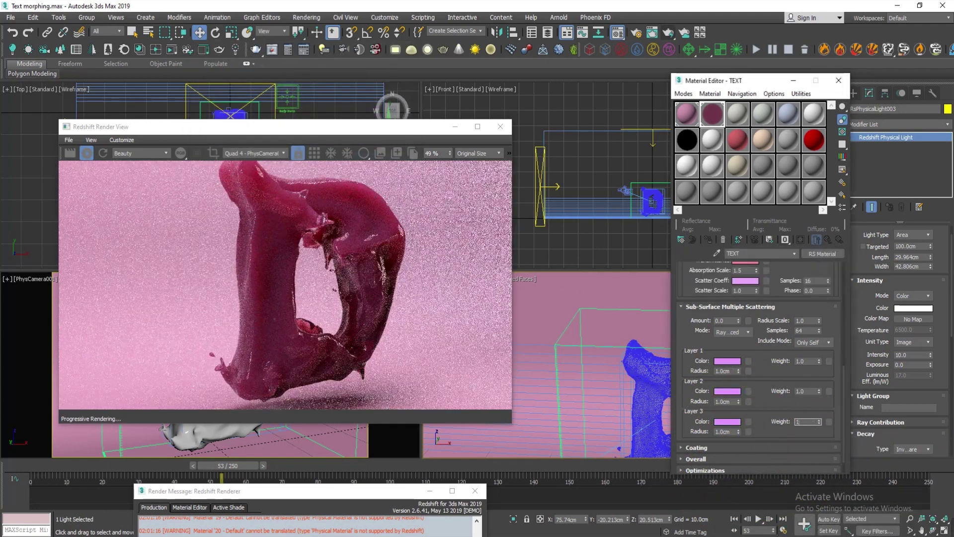
scroll(764, 322, down, 1)
click(363, 133)
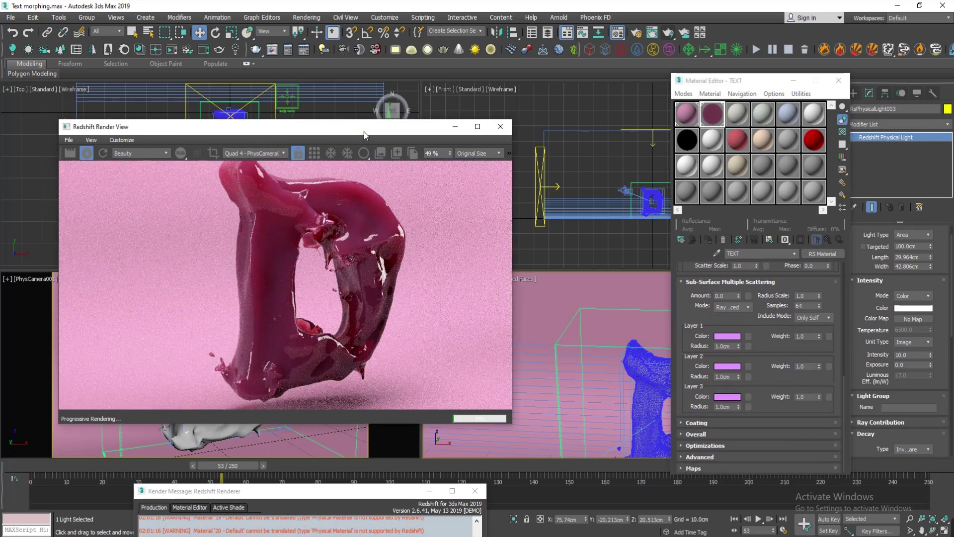
Try a scatter scale of 0.1 and other sub-surface scale values on the TEXT material while watching the render preview
drag(364, 132, 437, 201)
scroll(805, 333, up, 3)
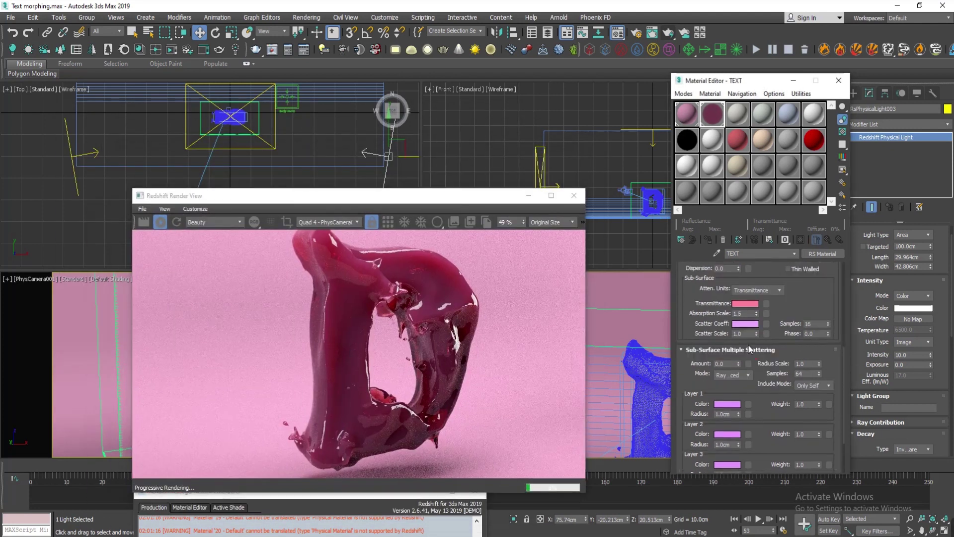
text(0.1)
key(Return)
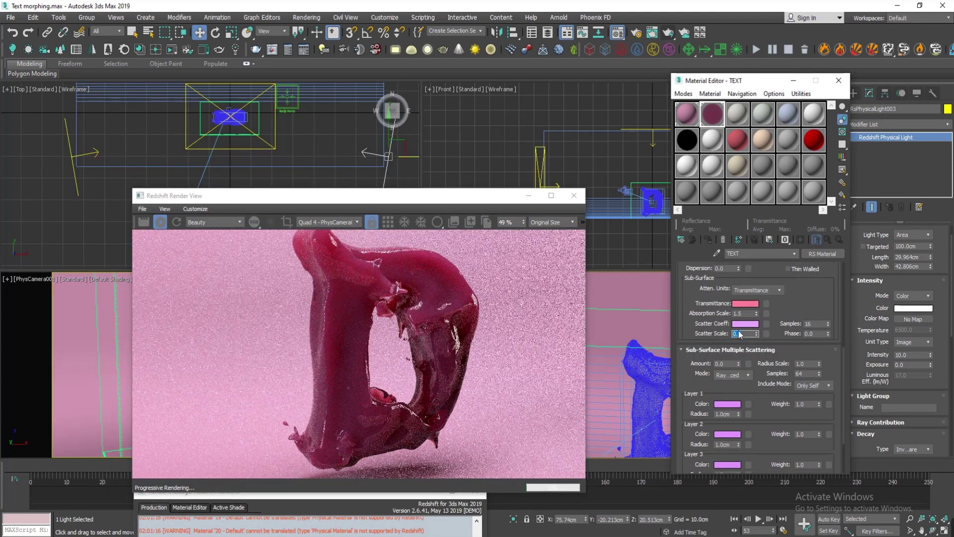
key(Return)
text(4.5)
key(Return)
text(1.2)
key(Return)
Raise the TEXT material's sub-surface phase to 0.334
drag(791, 343, 826, 217)
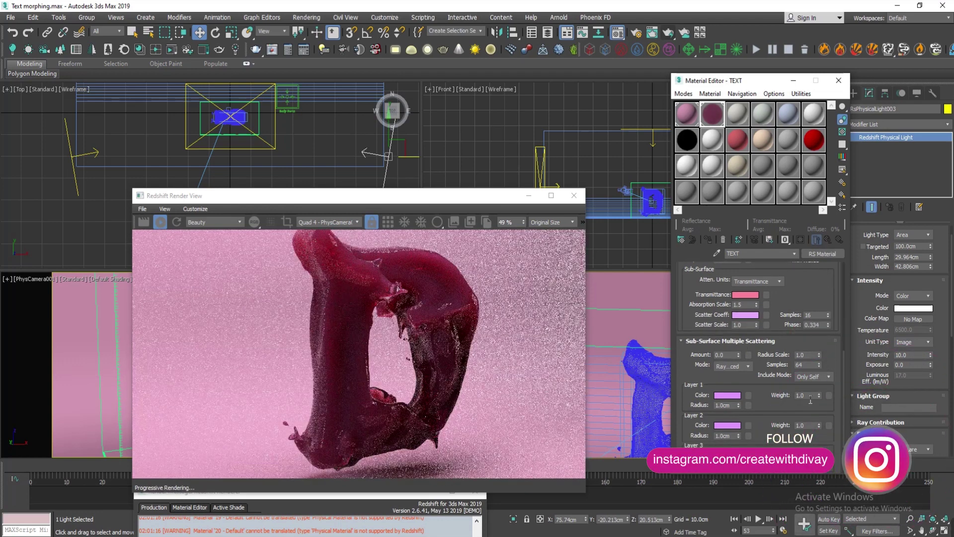
drag(476, 195, 464, 175)
scroll(706, 428, down, 3)
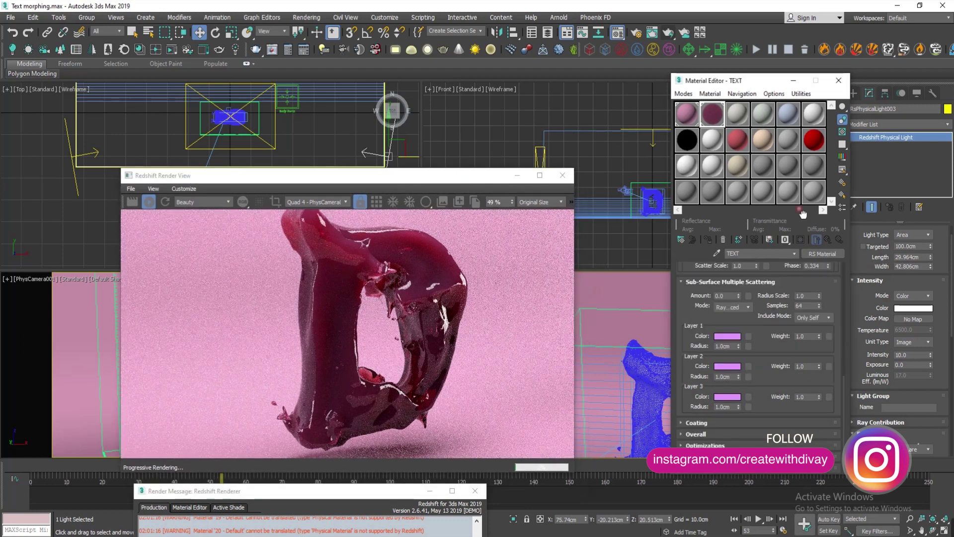
scroll(801, 332, up, 4)
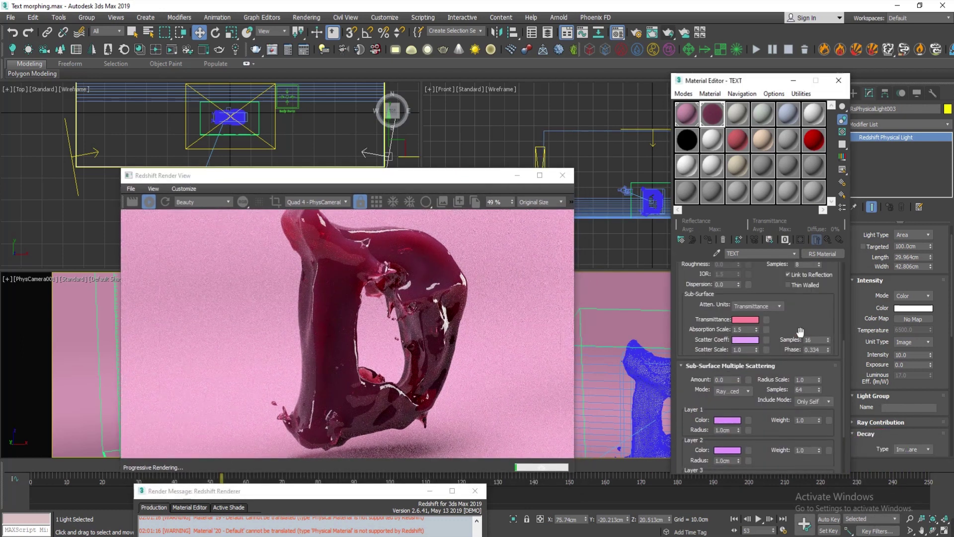
Make the TEXT material's transmittance a more saturated pink-red and its scatter coefficient a more saturated purple
scroll(800, 332, up, 4)
click(750, 396)
mouse_move(368, 117)
mouse_down()
mouse_move(341, 117)
mouse_move(375, 116)
mouse_up()
click(368, 159)
click(746, 416)
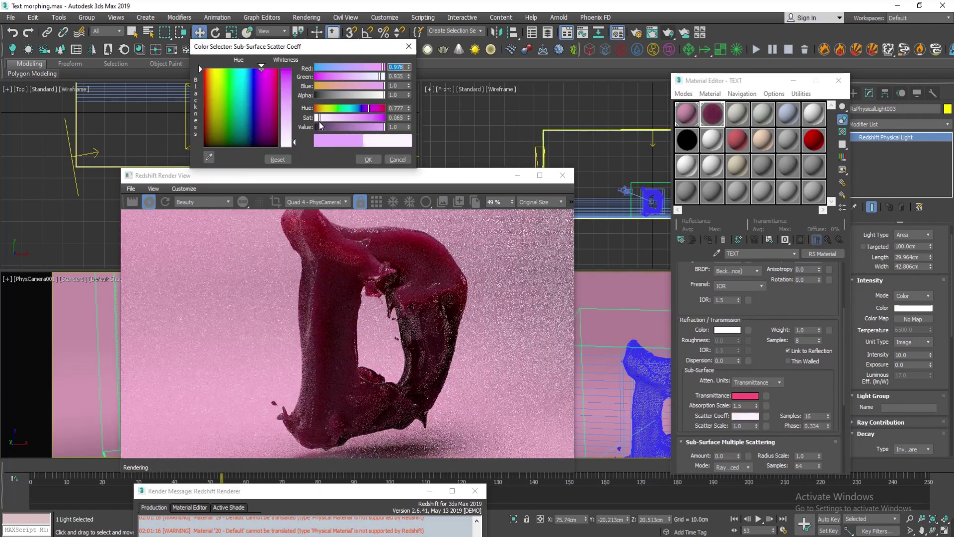
click(368, 160)
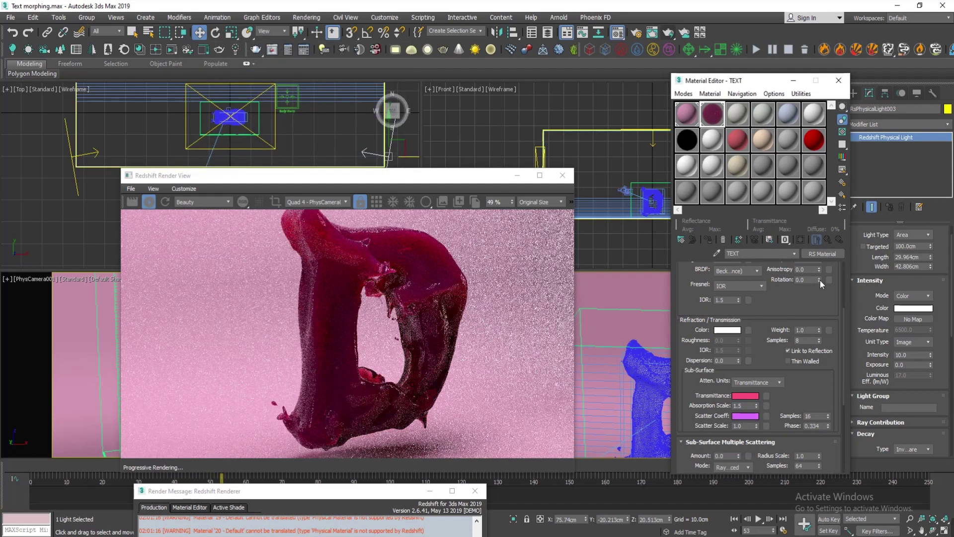
scroll(771, 328, up, 4)
scroll(424, 340, down, 3)
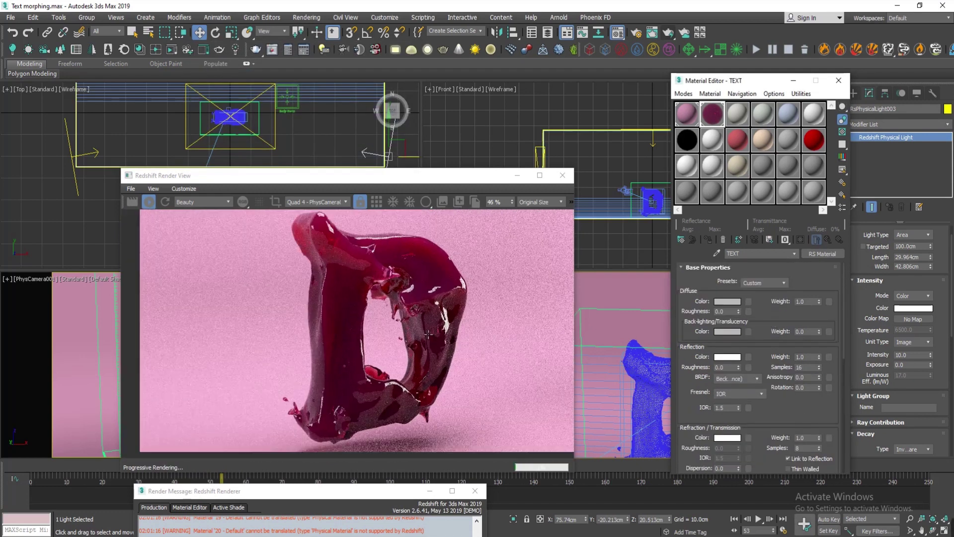
Set the intensity of RsPhysicalLight003 to 20 and of RsPhysicalLight002 to 15
drag(736, 88, 698, 88)
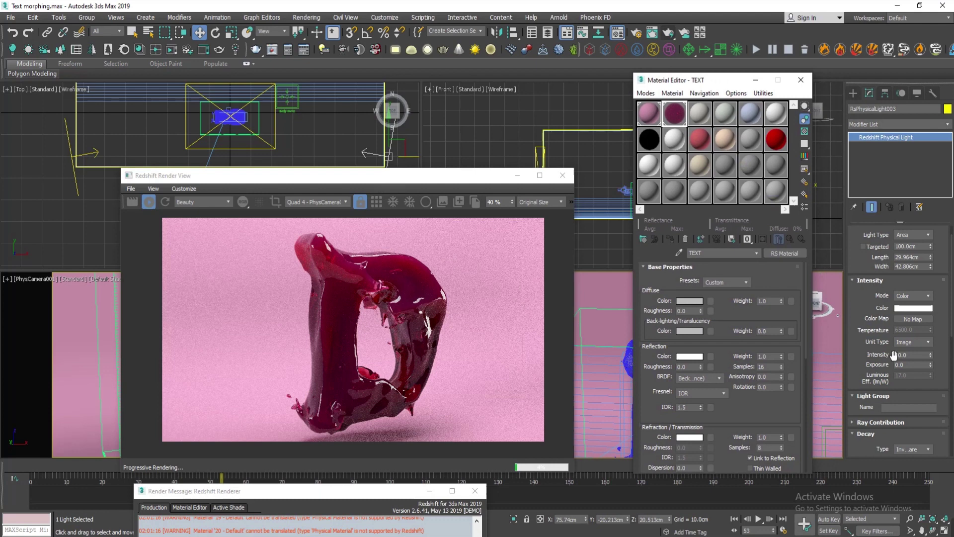
drag(915, 356, 880, 369)
text(20)
key(Return)
click(274, 140)
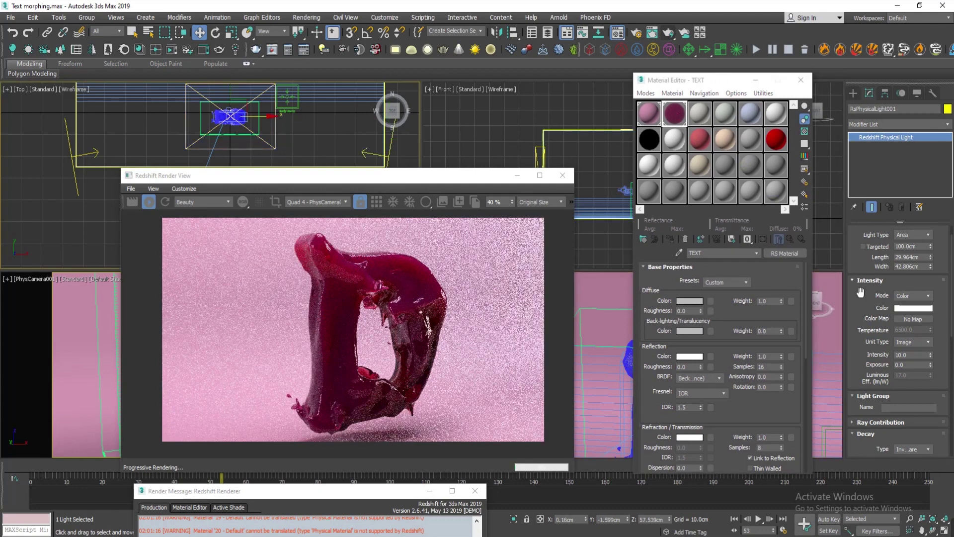
key(Return)
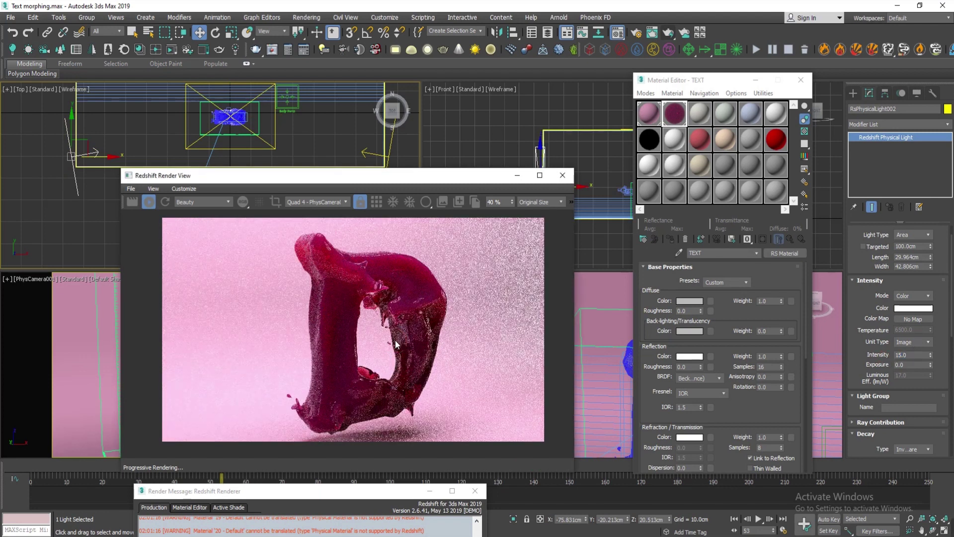
Set the area samples of both side lights and the central RsPhysicalLight001 to 256
drag(882, 367, 883, 282)
scroll(882, 283, down, 3)
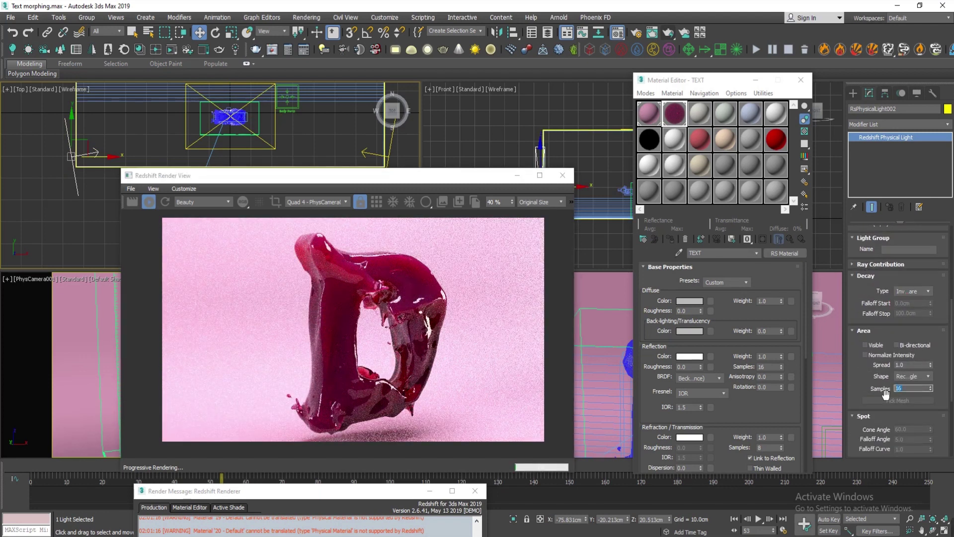
key(Return)
click(394, 143)
key(Return)
click(276, 148)
text(256)
key(Return)
Render frame 53 in an enlarged render view and inspect the liquid letter's details
drag(392, 175, 294, 128)
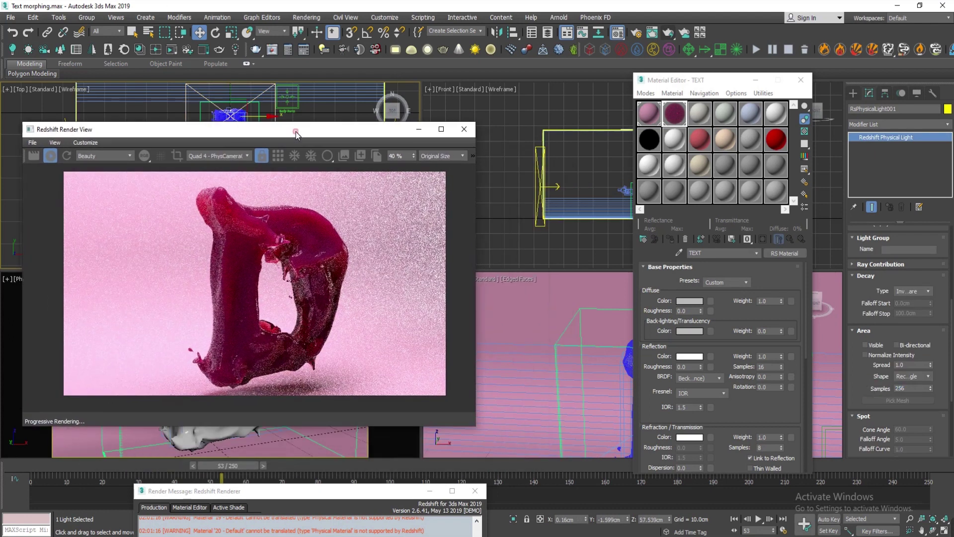
click(36, 155)
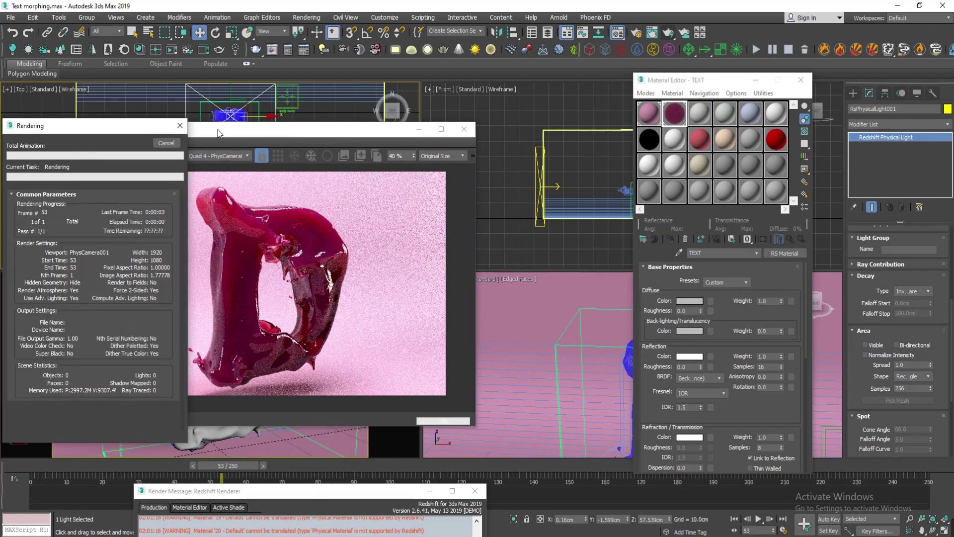
drag(219, 130, 230, 68)
drag(485, 363, 928, 511)
scroll(661, 397, up, 2)
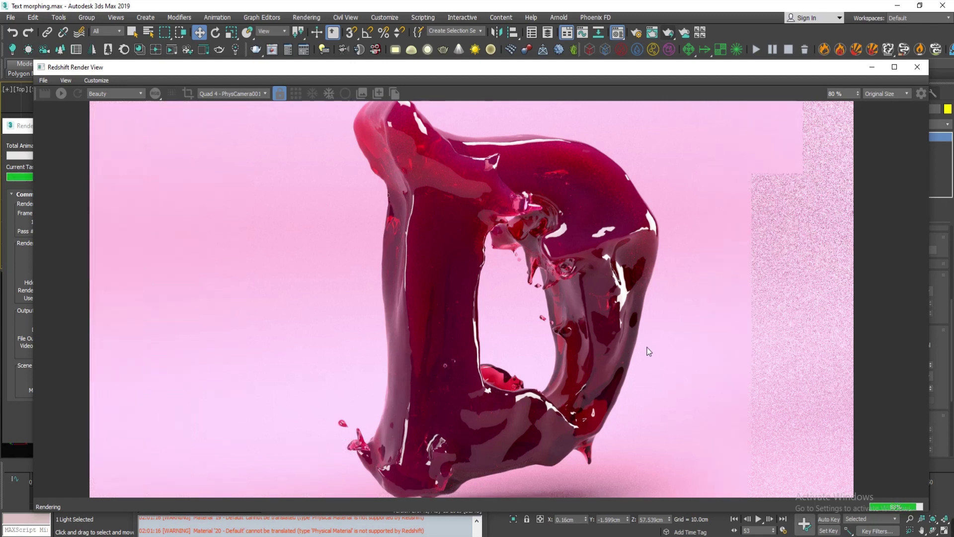
scroll(545, 325, up, 7)
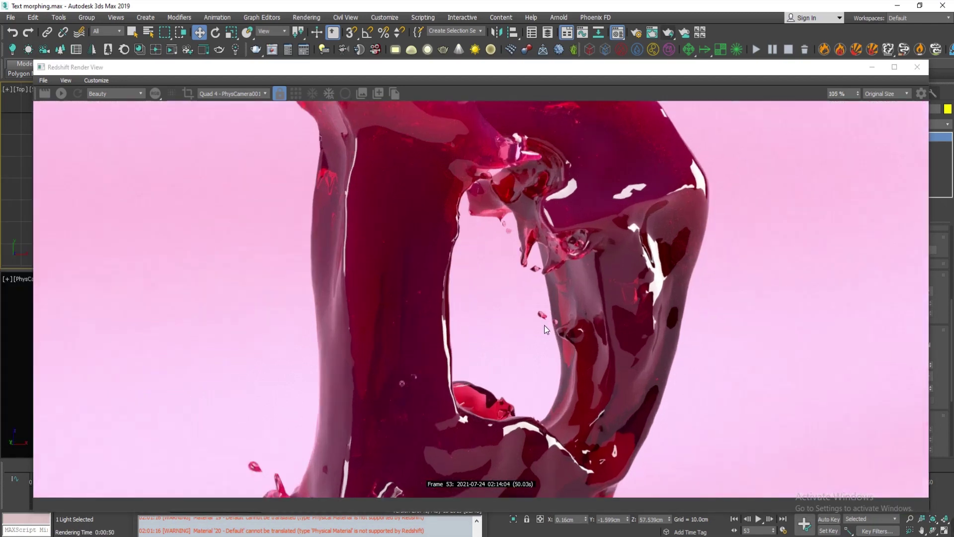
scroll(544, 325, down, 8)
Show the render view's display settings, enable the LUT and apply the Advantix_100 file
drag(34, 226, 194, 234)
drag(666, 72, 524, 47)
click(780, 68)
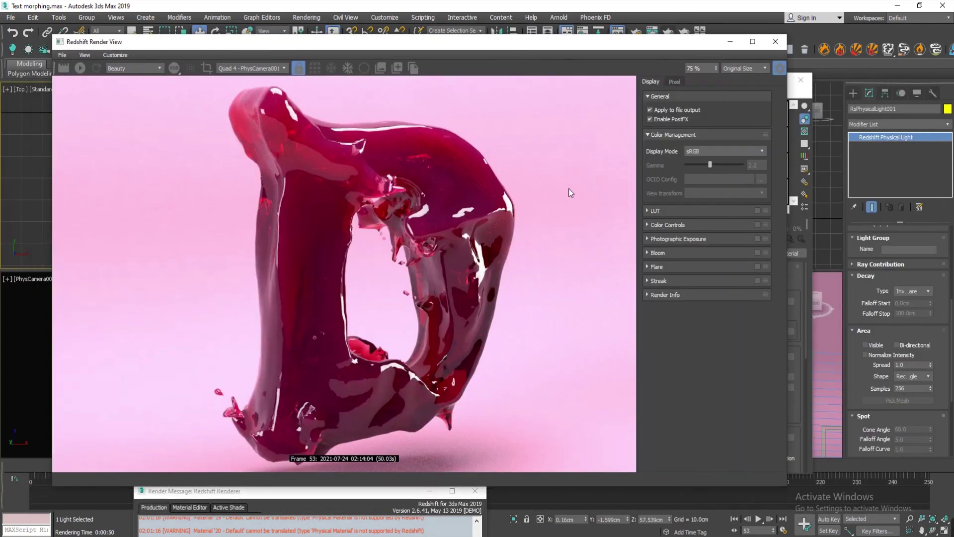
click(664, 211)
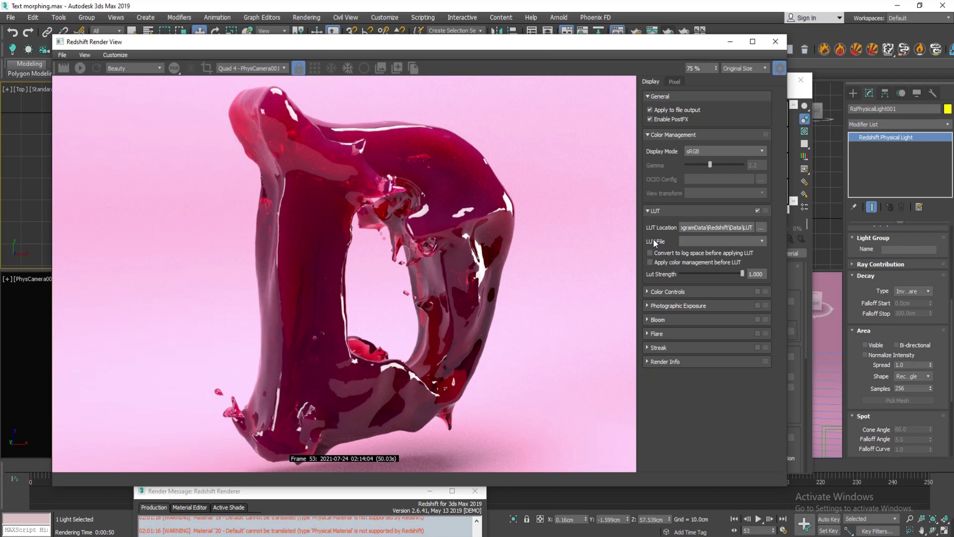
click(751, 241)
click(708, 252)
Try the Advantix_400, AgfaColor Futura and AgfaColor HDC 100+ and 200+ LUT files on the render
click(716, 242)
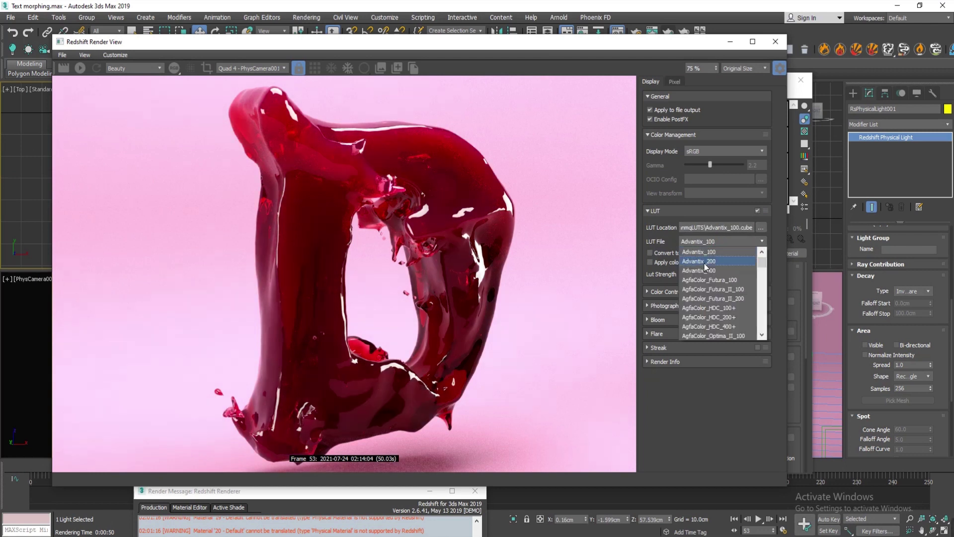
click(712, 271)
click(718, 242)
click(706, 279)
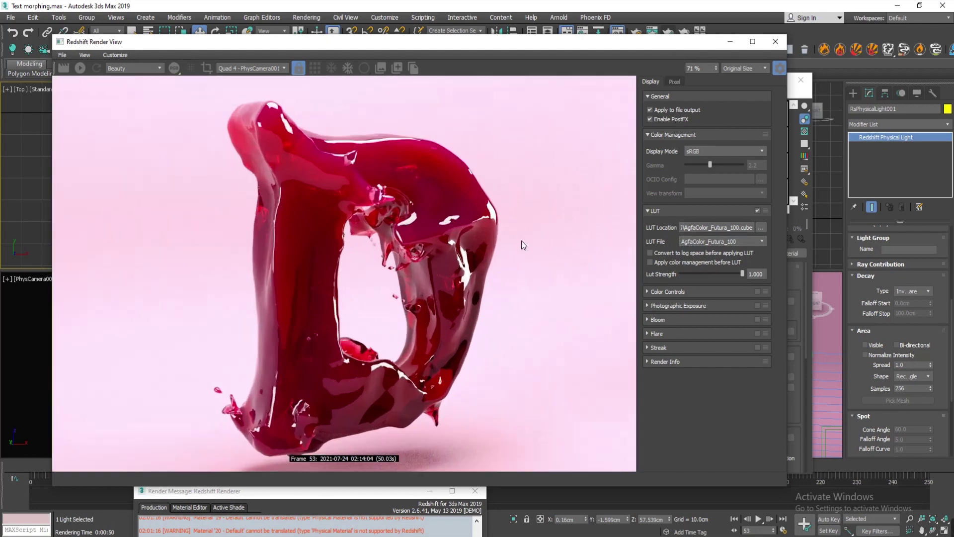
click(721, 242)
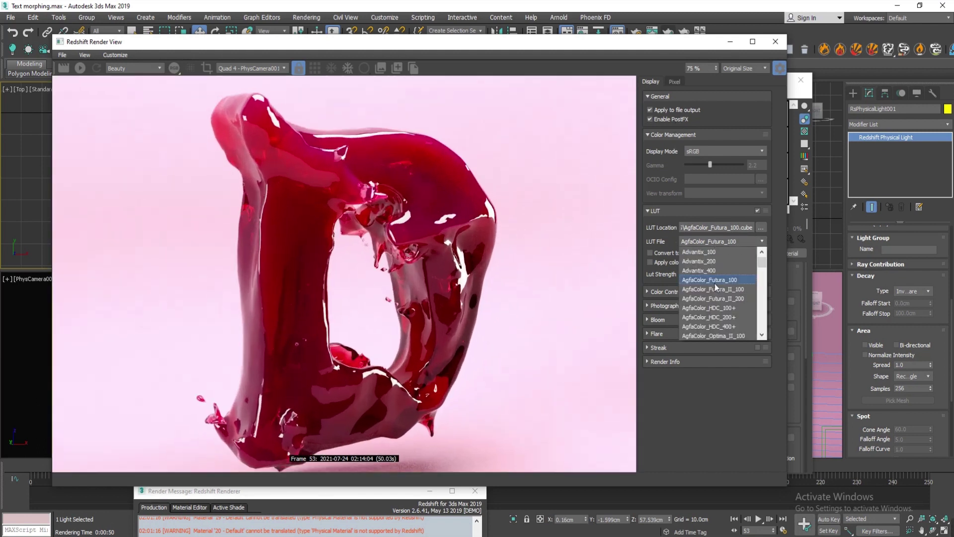
click(720, 293)
click(721, 242)
click(718, 303)
click(721, 242)
click(716, 308)
click(722, 242)
click(719, 312)
Apply the AgfaColor_HDC_400+ LUT and compare the render with the LUT off and on
click(721, 242)
click(721, 328)
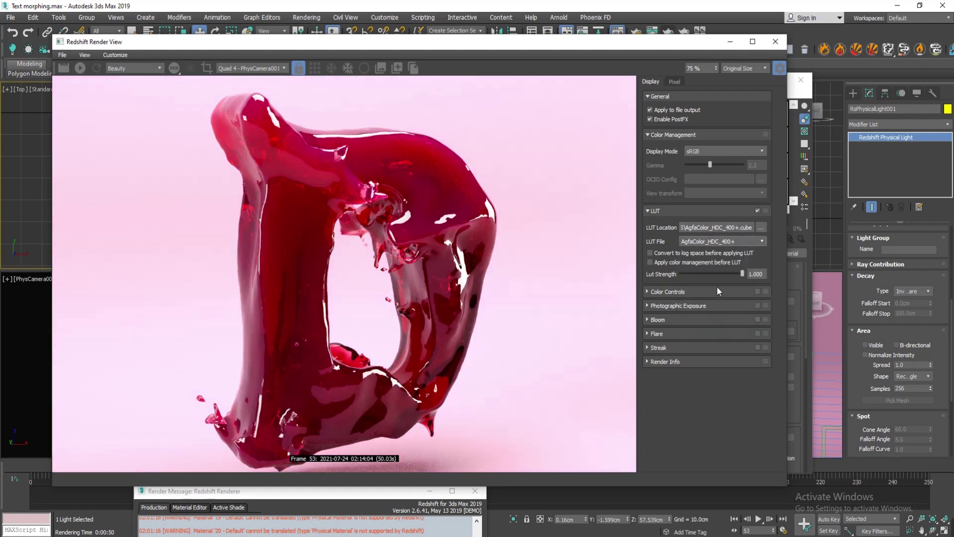
click(720, 327)
scroll(492, 288, down, 1)
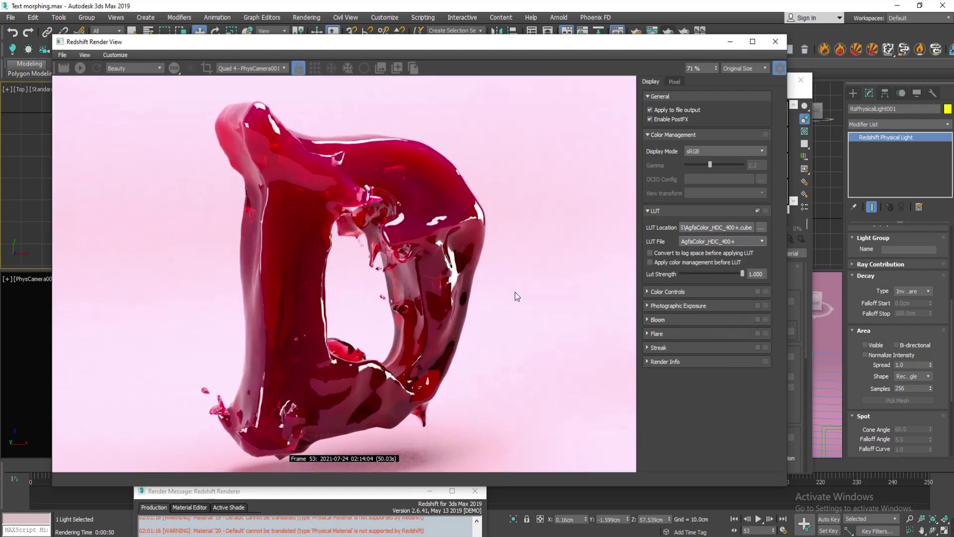
click(758, 210)
click(757, 210)
scroll(377, 306, down, 3)
scroll(377, 307, up, 2)
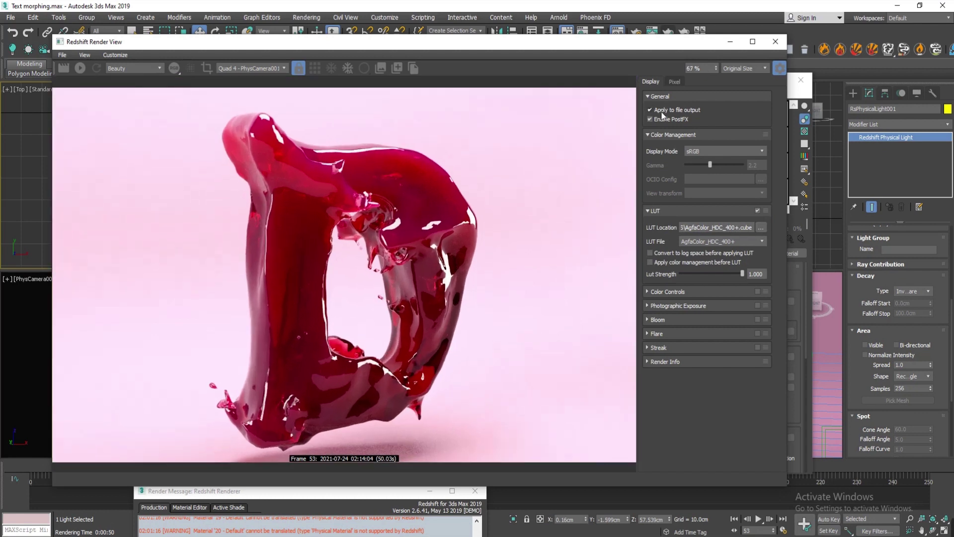
Close the render view, material editor and render message windows, and maximize the PhysCamera001 viewport
click(776, 43)
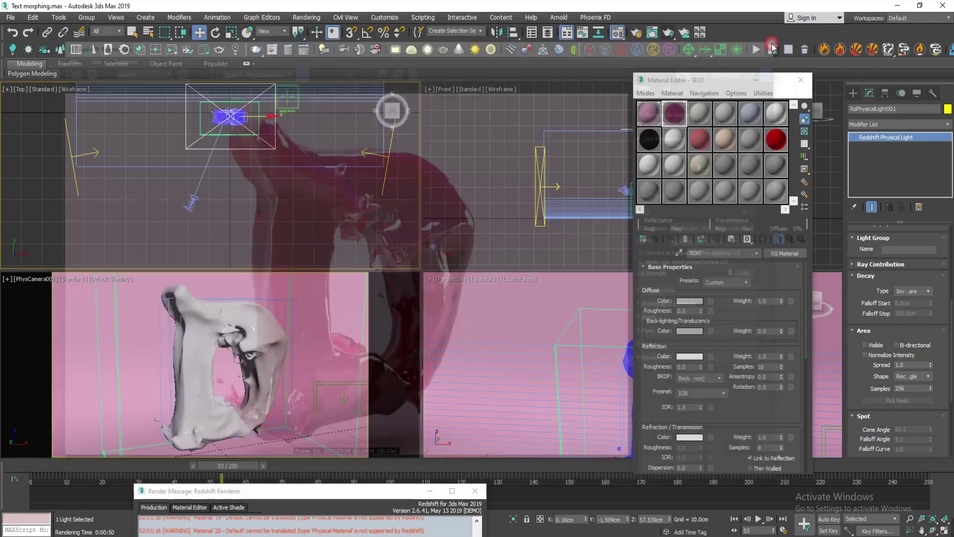
click(801, 80)
middle_click(374, 341)
key(alt+w)
click(475, 491)
Preview the progressive render at several frames of the morph, ending at frame 250
drag(233, 465, 320, 466)
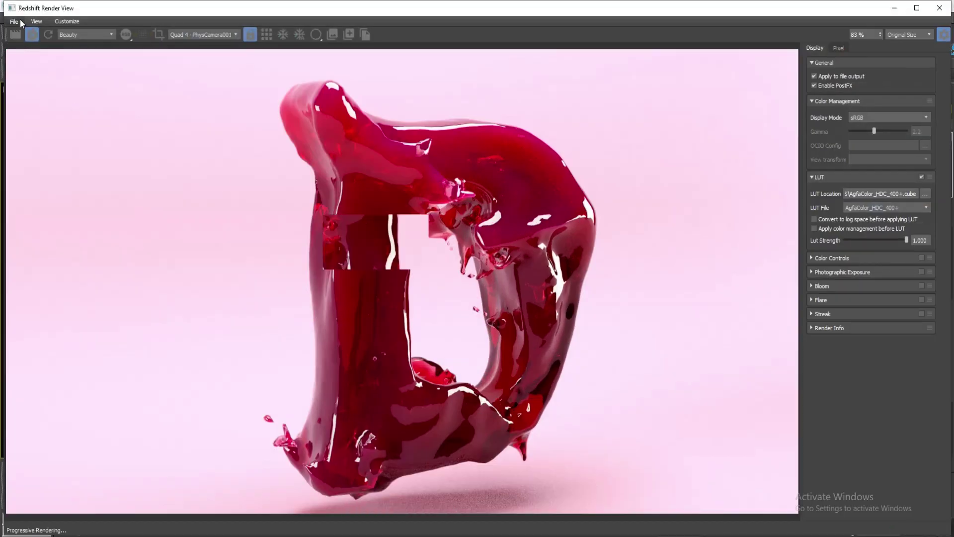
drag(4, 1, 274, 183)
scroll(536, 353, down, 3)
drag(524, 189, 341, 55)
drag(309, 466, 221, 455)
click(352, 345)
key(w)
drag(341, 404, 333, 444)
drag(258, 466, 947, 460)
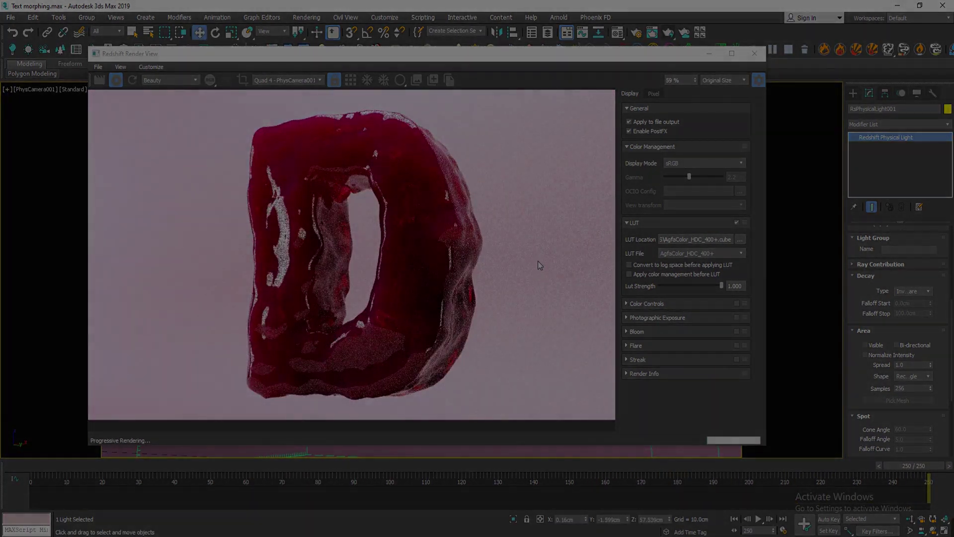